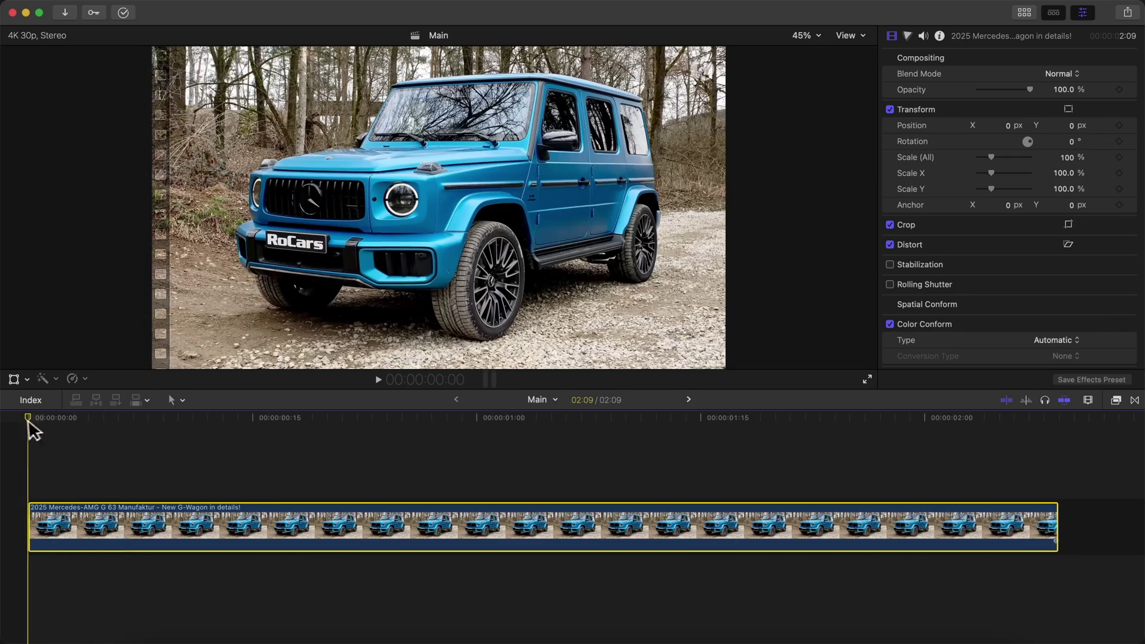
# Play the timeline clip from its start, stop at frame 20 and split the clip there.
pyautogui.press('space')
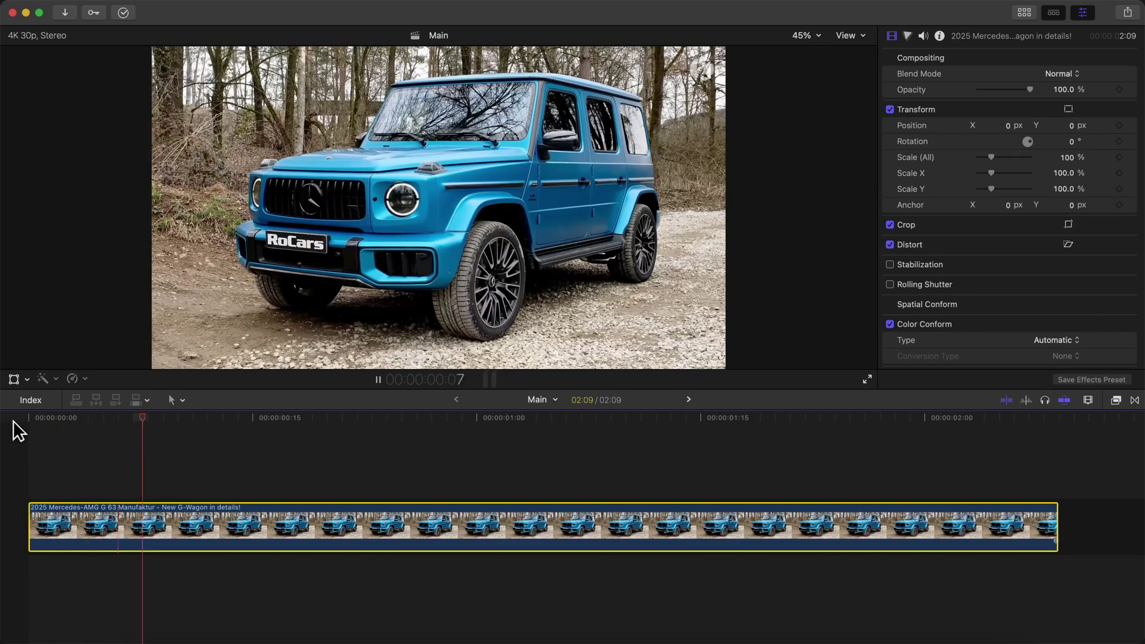
pyautogui.press('space')
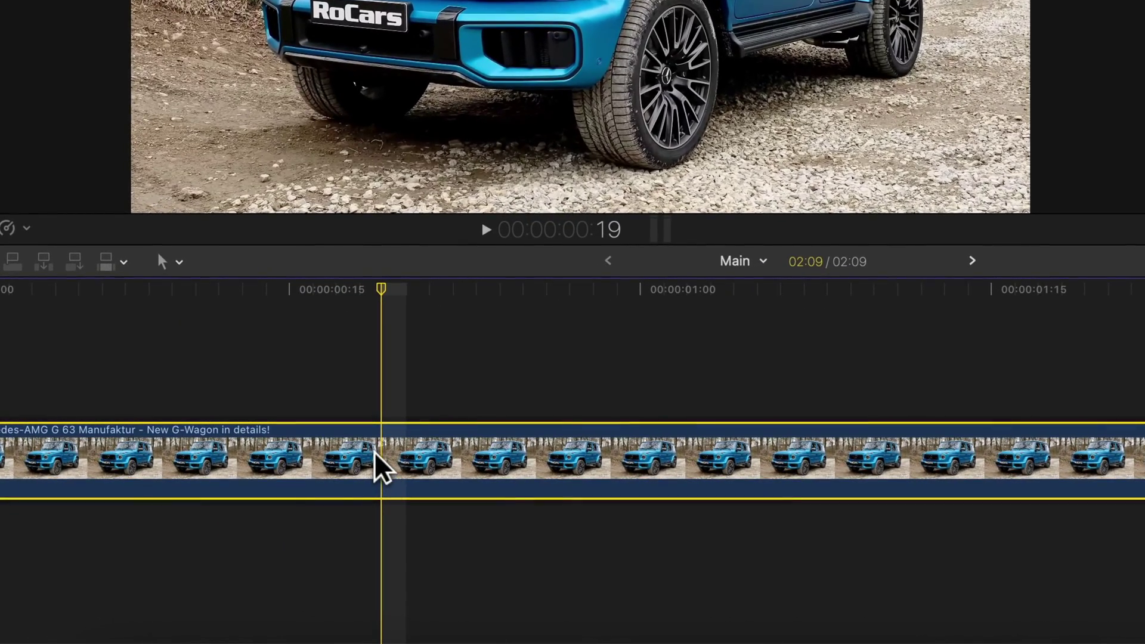
pyautogui.press('Right')
pyautogui.press('super+b')
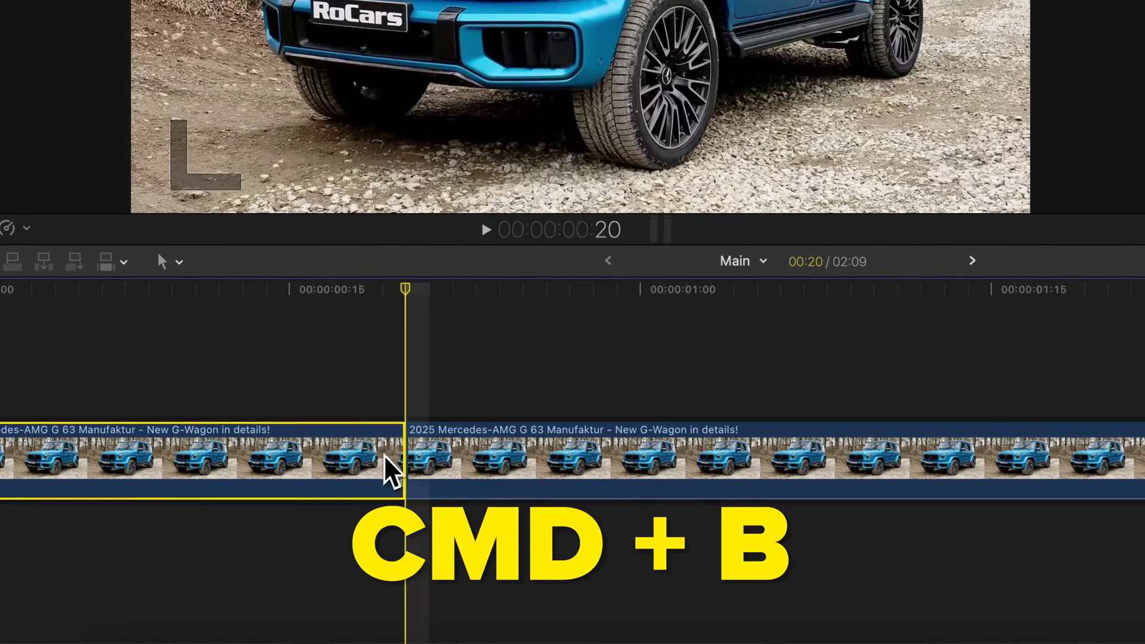
pyautogui.click(418, 407)
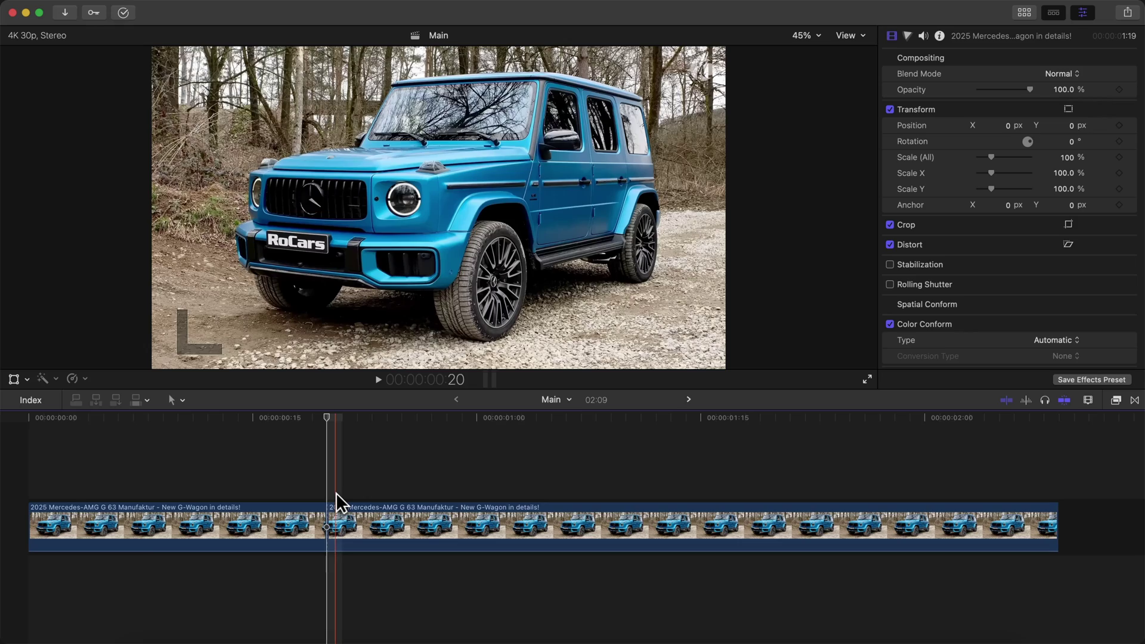
# Play on through the second part of the clip and split it again at 1:15.
pyautogui.press('space')
pyautogui.press('space')
pyautogui.click(701, 509)
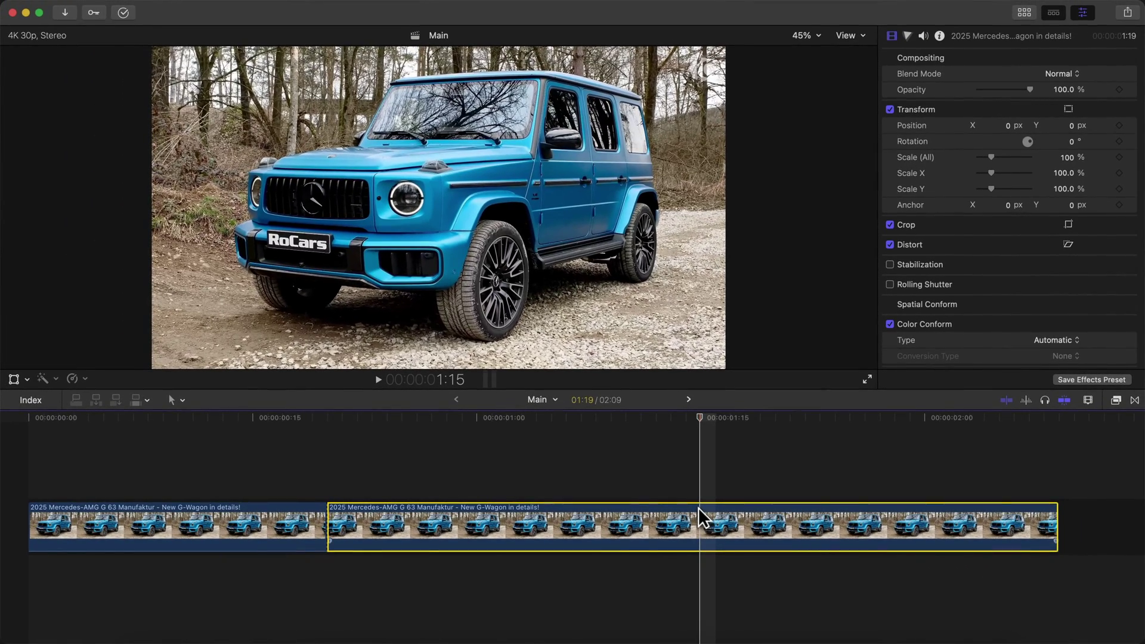
pyautogui.press('super+b')
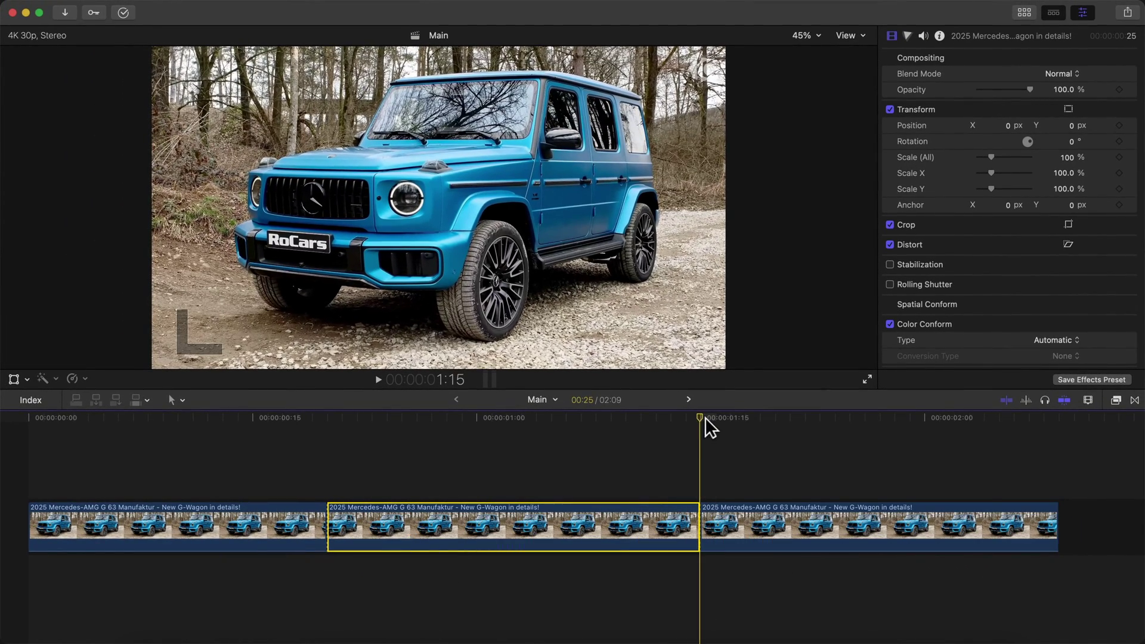
# Play across both cuts to check the isolated middle section, and park the playhead back on its first frame.
pyautogui.moveTo(705, 417); pyautogui.dragTo(210, 438)
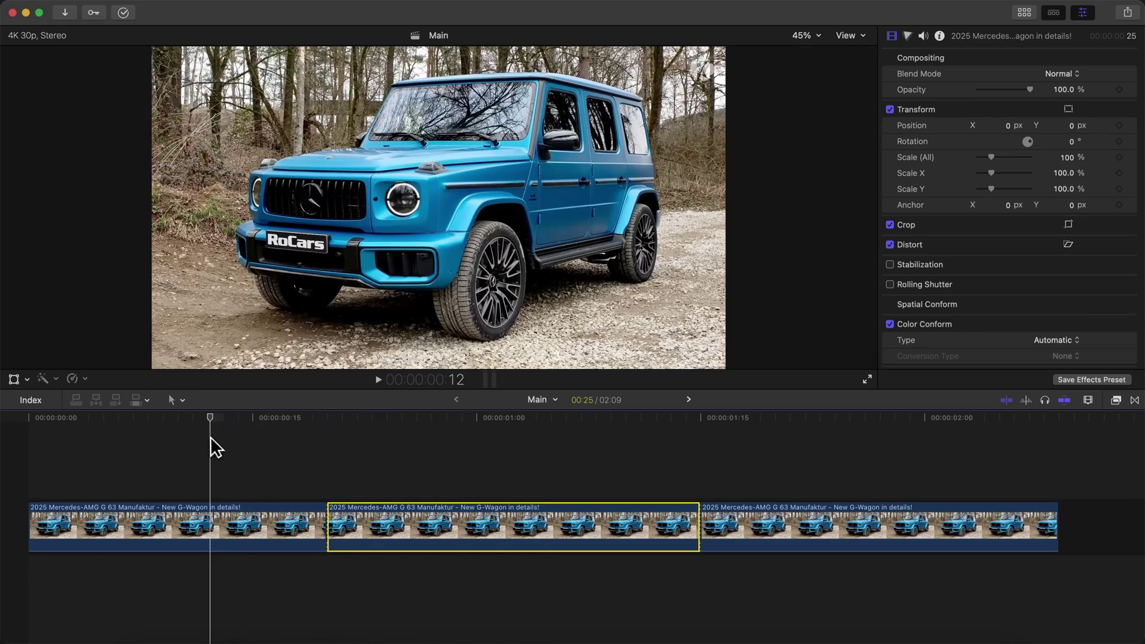
pyautogui.press('space')
pyautogui.press('space')
pyautogui.press('v')
pyautogui.press('v')
pyautogui.press('v')
pyautogui.press('v')
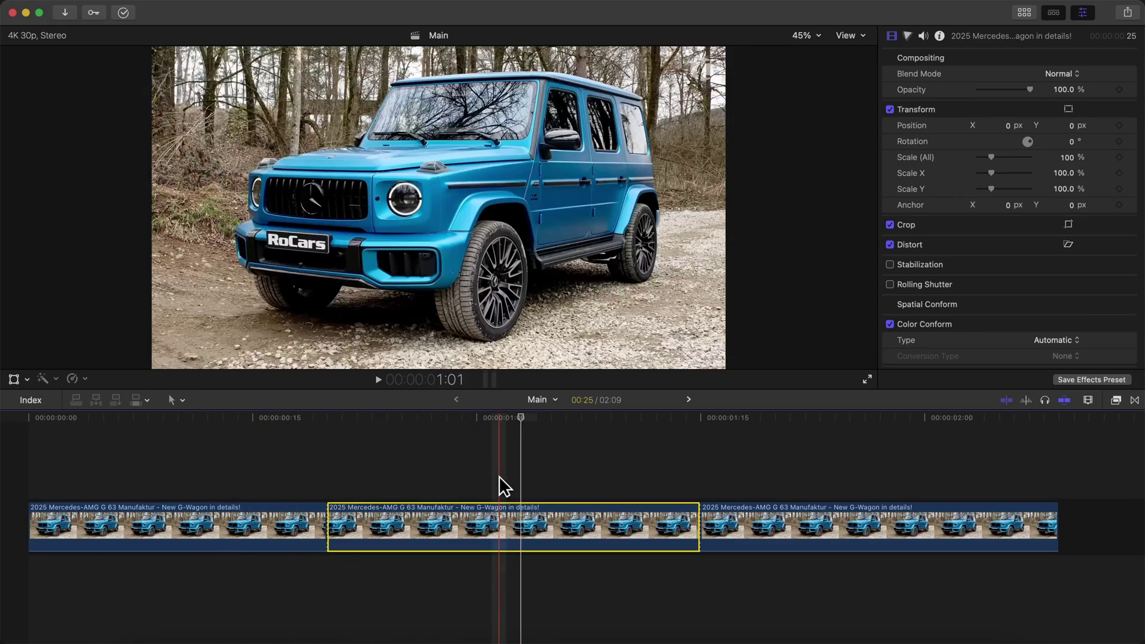
pyautogui.moveTo(364, 418); pyautogui.dragTo(329, 411)
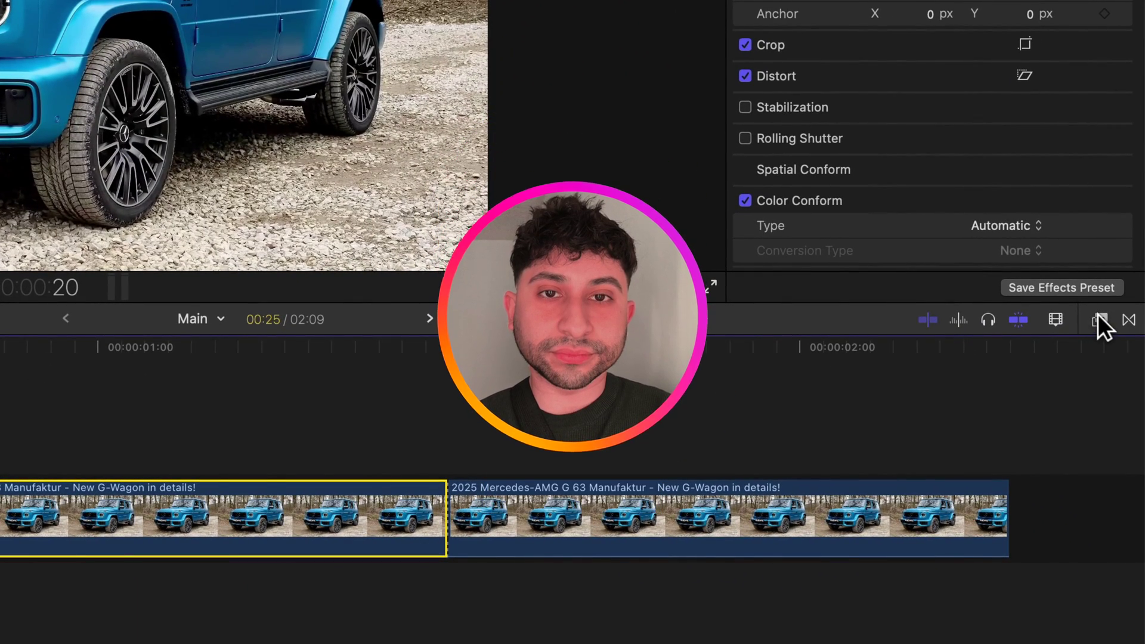
# Apply the Draw Mask effect from Masks and Keying to the middle clip.
pyautogui.click(1099, 319)
pyautogui.scroll(-5, 710, 505)
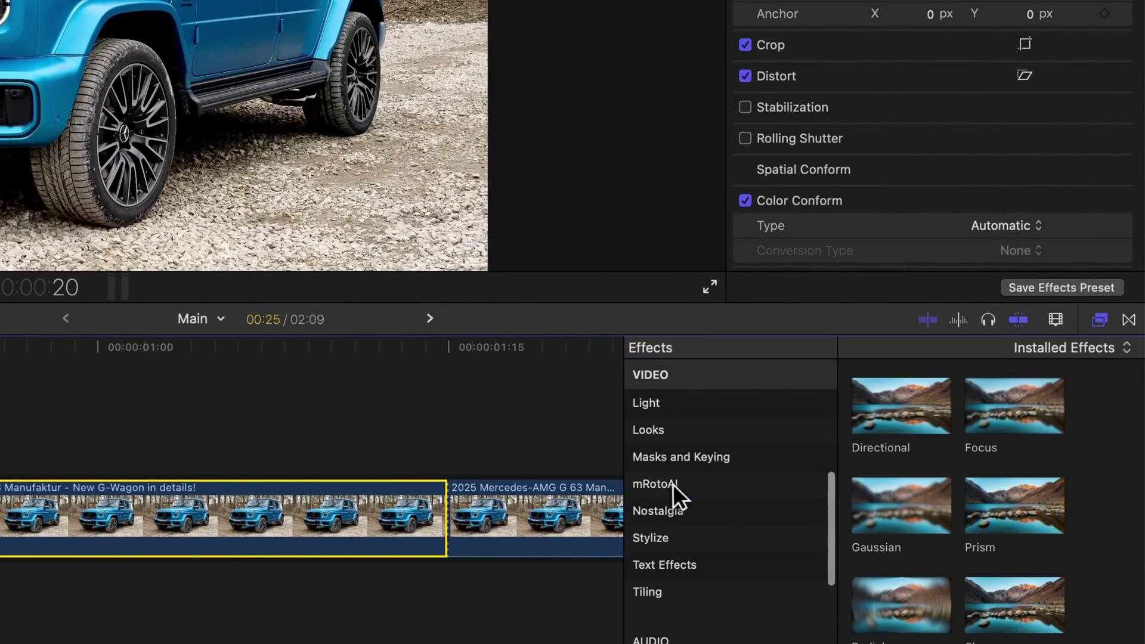
pyautogui.click(673, 484)
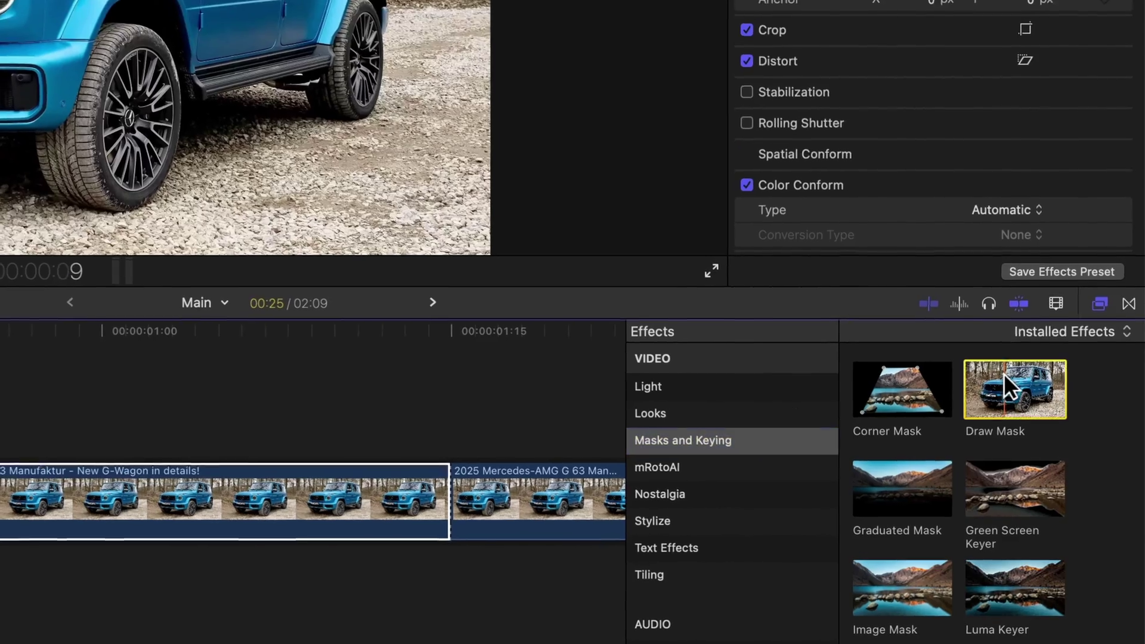
pyautogui.moveTo(1001, 366); pyautogui.dragTo(139, 461)
pyautogui.moveTo(381, 428); pyautogui.dragTo(602, 412)
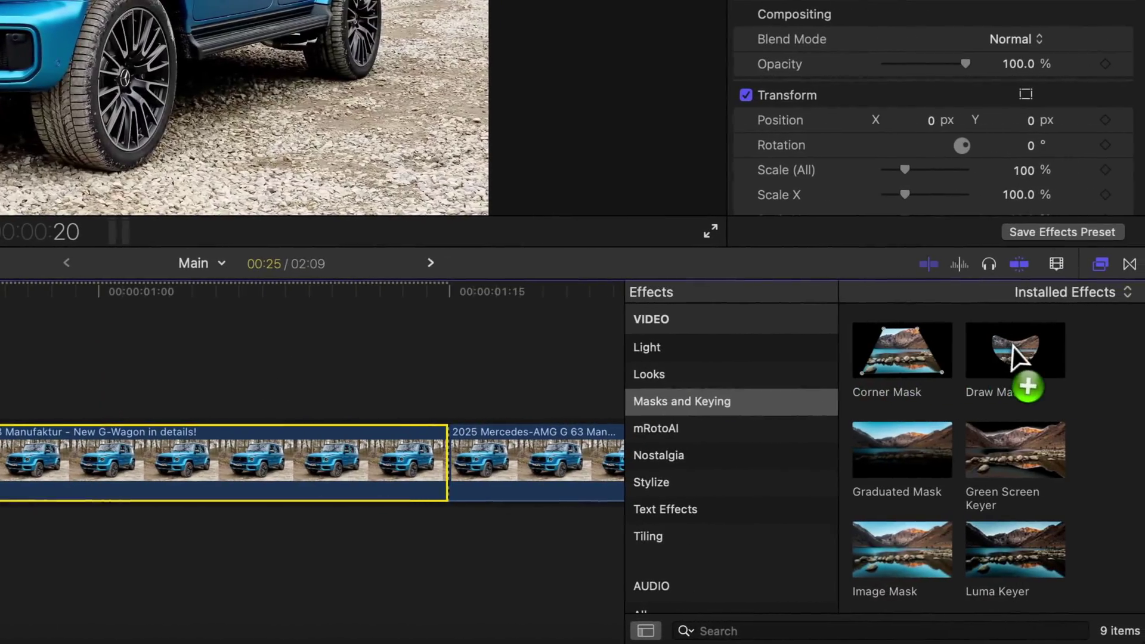
pyautogui.moveTo(1144, 373)
pyautogui.mouseDown()
pyautogui.moveTo(293, 480)
pyautogui.moveTo(167, 463)
pyautogui.mouseUp()
pyautogui.moveTo(352, 561); pyautogui.dragTo(442, 567)
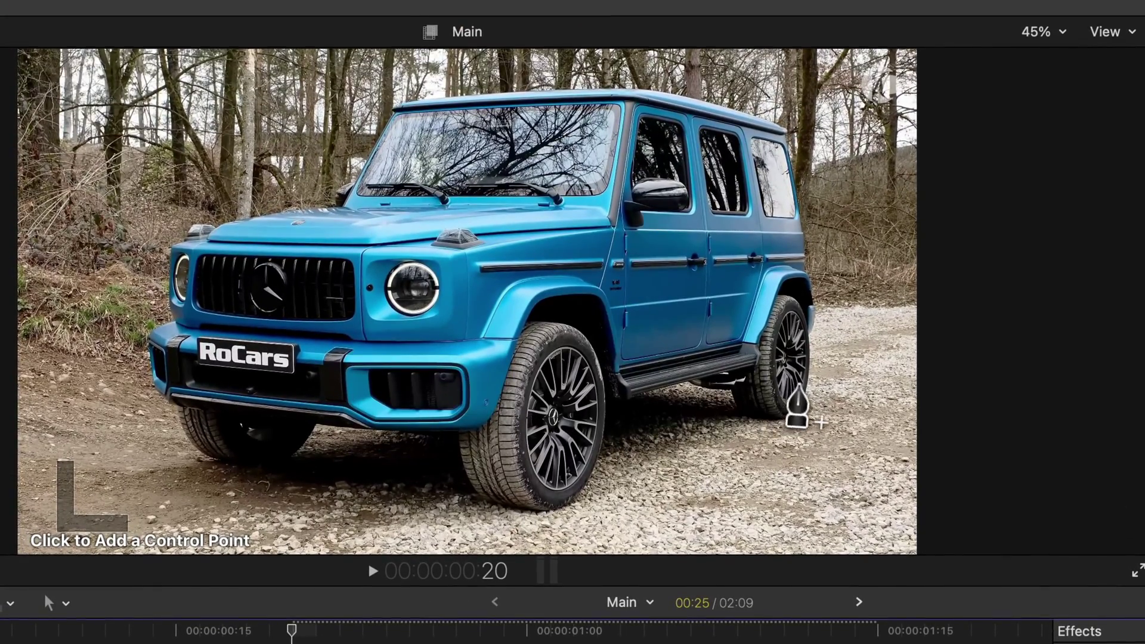
# Place mask points up the car's rear edge, along the roof and down to the base of the windshield.
pyautogui.click(815, 320)
pyautogui.click(800, 208)
pyautogui.click(786, 133)
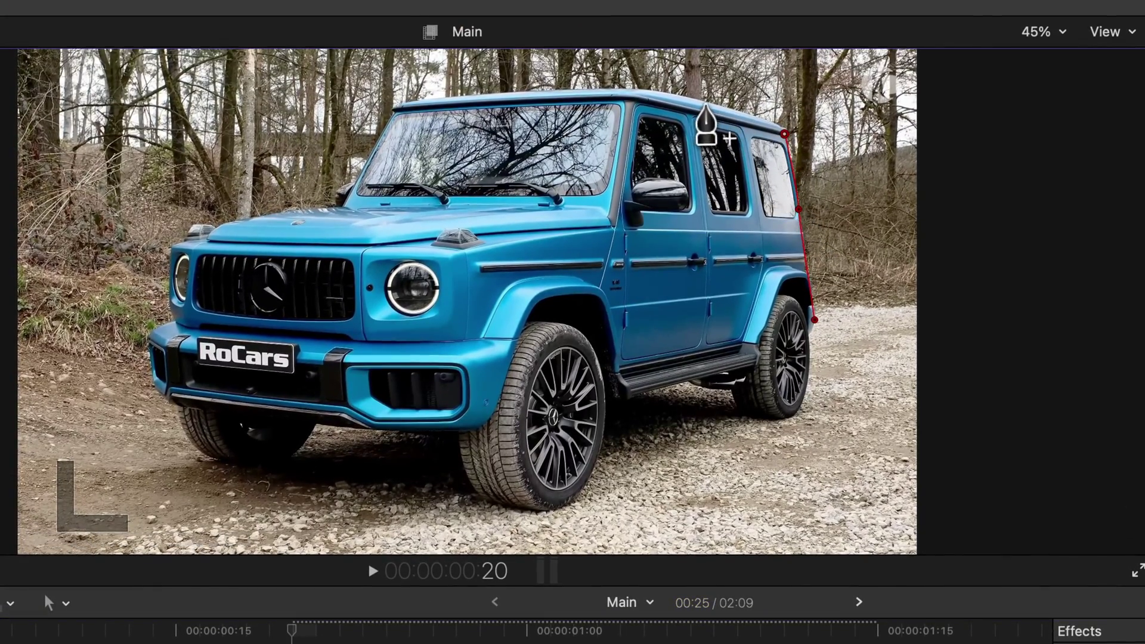
pyautogui.click(707, 104)
pyautogui.click(585, 91)
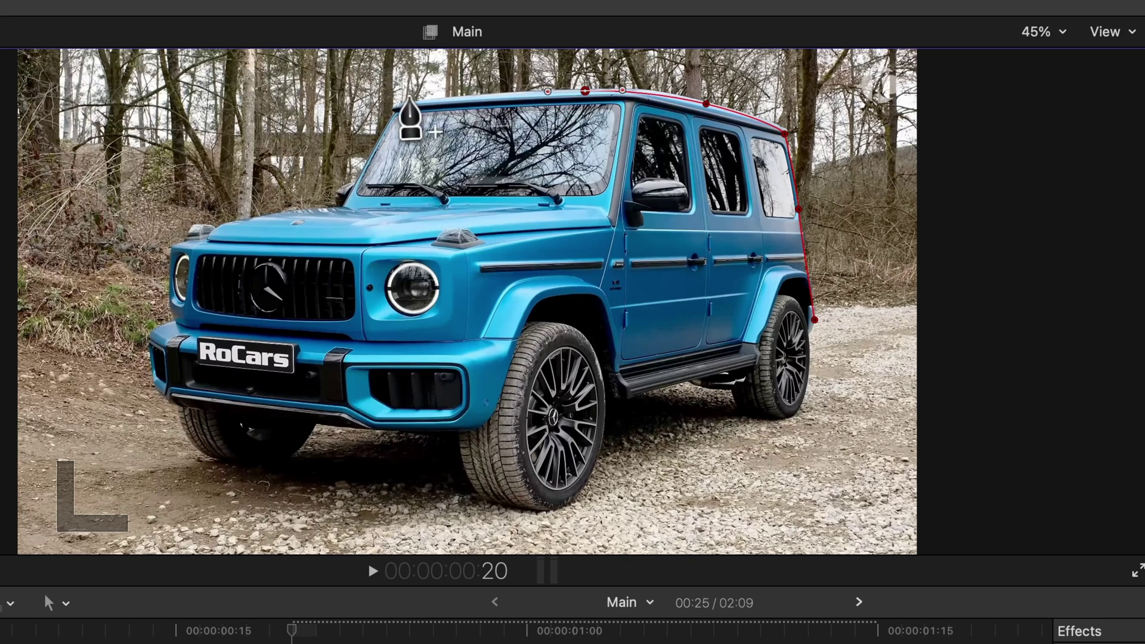
pyautogui.click(412, 101)
pyautogui.click(362, 165)
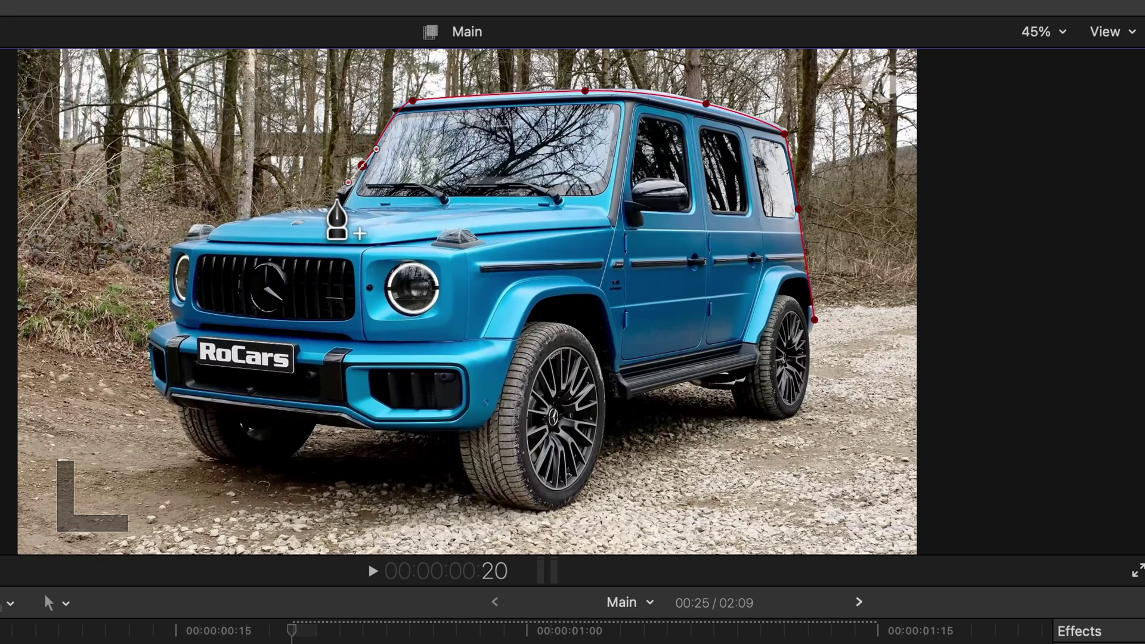
# Continue the mask outline along the hood and down the car's front to the edge of the bumper.
pyautogui.click(324, 207)
pyautogui.click(237, 220)
pyautogui.click(179, 248)
pyautogui.click(168, 299)
pyautogui.click(223, 270)
pyautogui.click(233, 323)
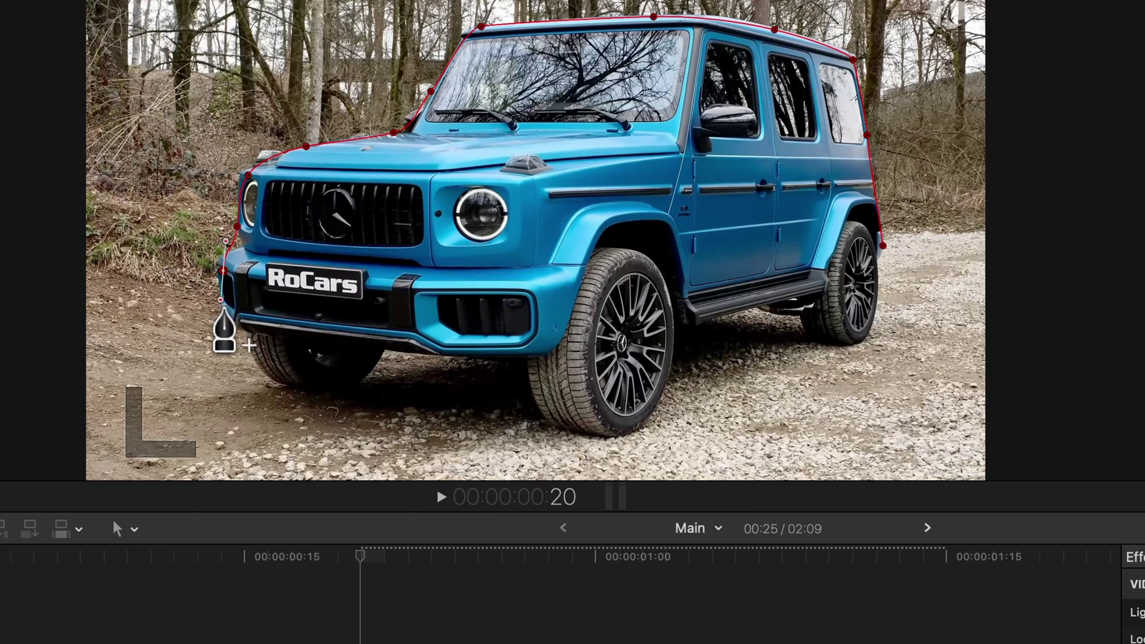
# Trace the mask around the front wheels, underside and rear wheel, and close the outline around the car.
pyautogui.click(256, 384)
pyautogui.moveTo(351, 388); pyautogui.dragTo(366, 376)
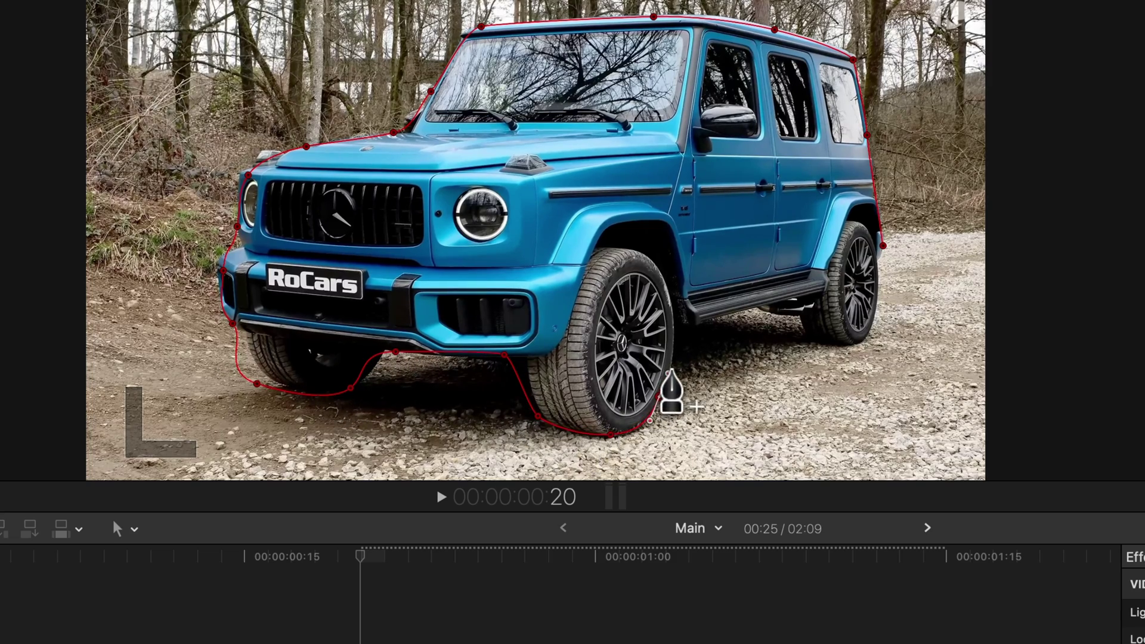
pyautogui.moveTo(673, 334); pyautogui.dragTo(827, 344)
pyautogui.click(642, 270)
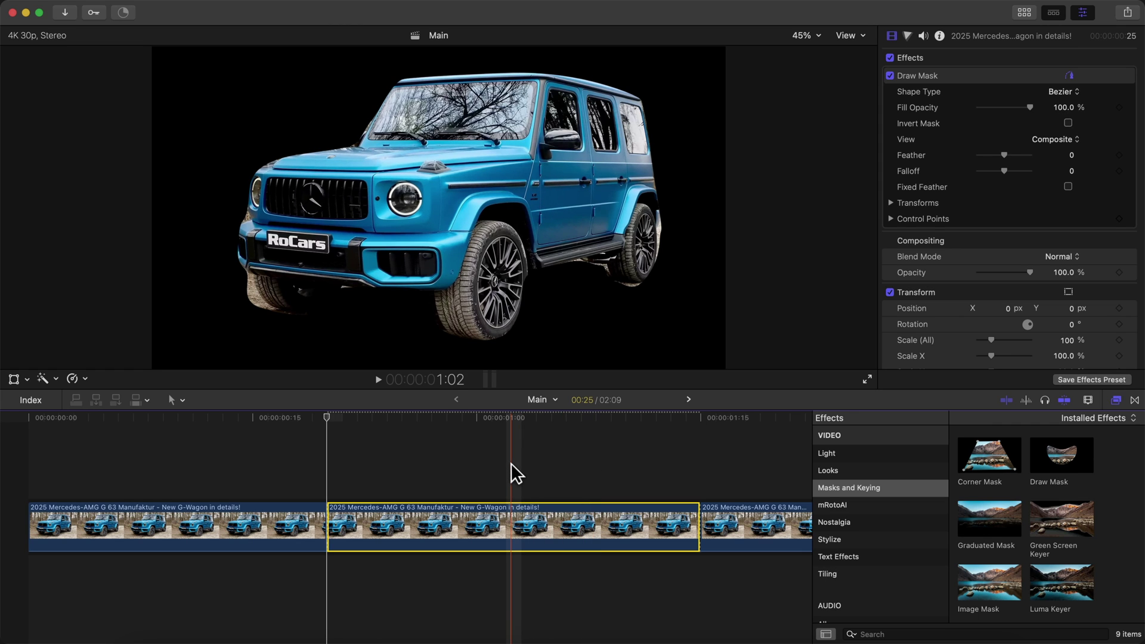
# Play the timeline from the start to check the masked car cutout in the middle clip.
pyautogui.press('Home')
pyautogui.press('space')
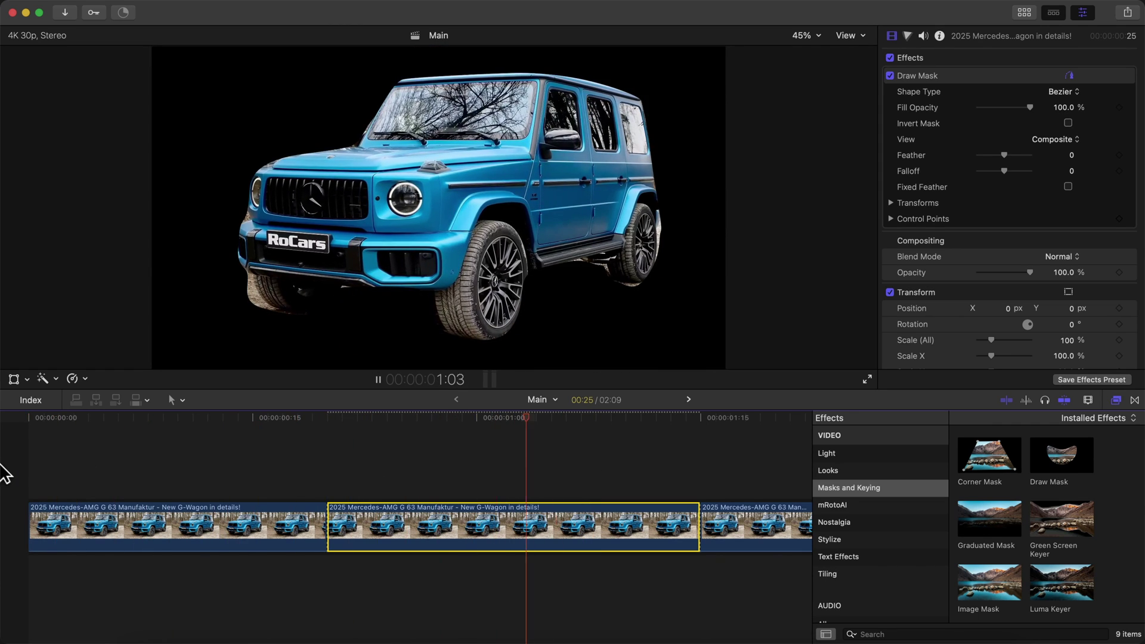
pyautogui.press('space')
# Remove the Draw Mask effect from the middle clip.
pyautogui.click(480, 418)
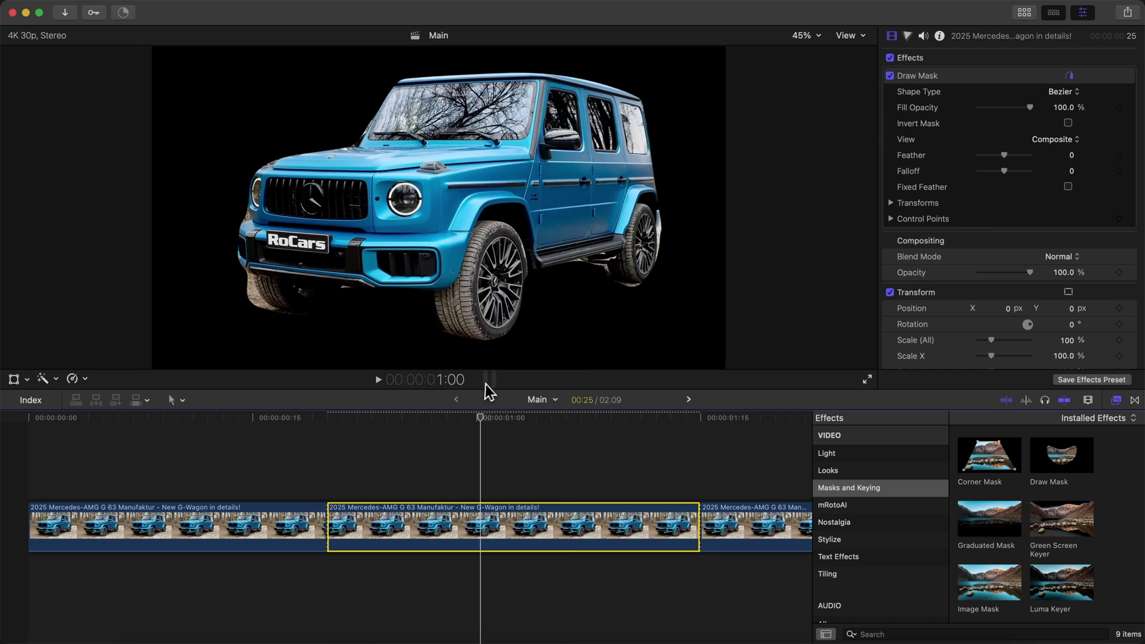
pyautogui.click(918, 76)
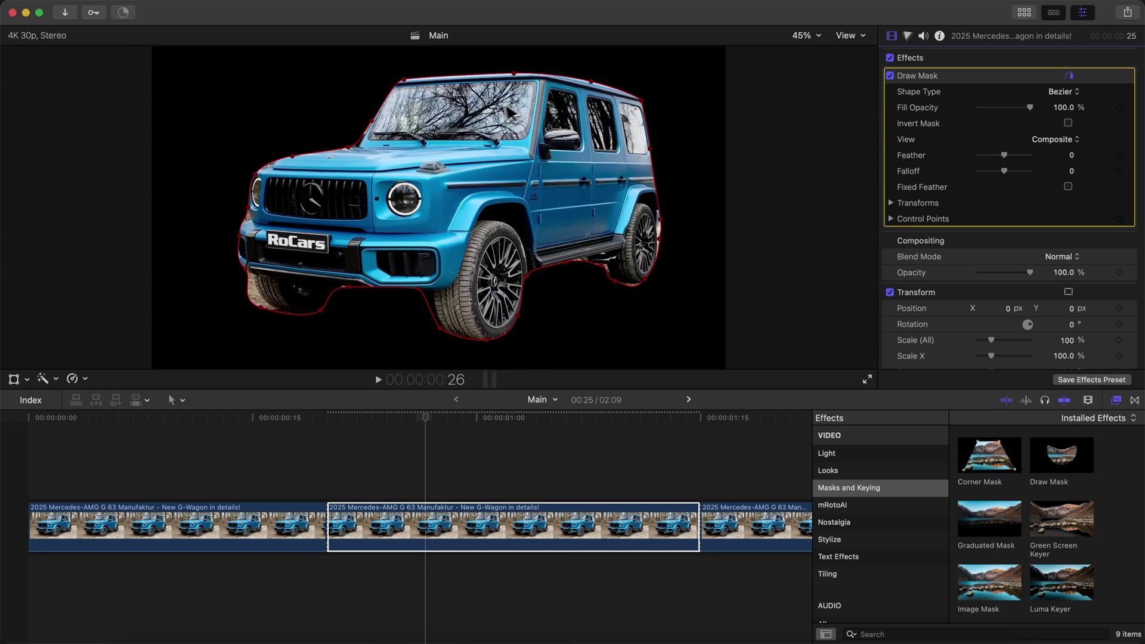
pyautogui.press('Delete')
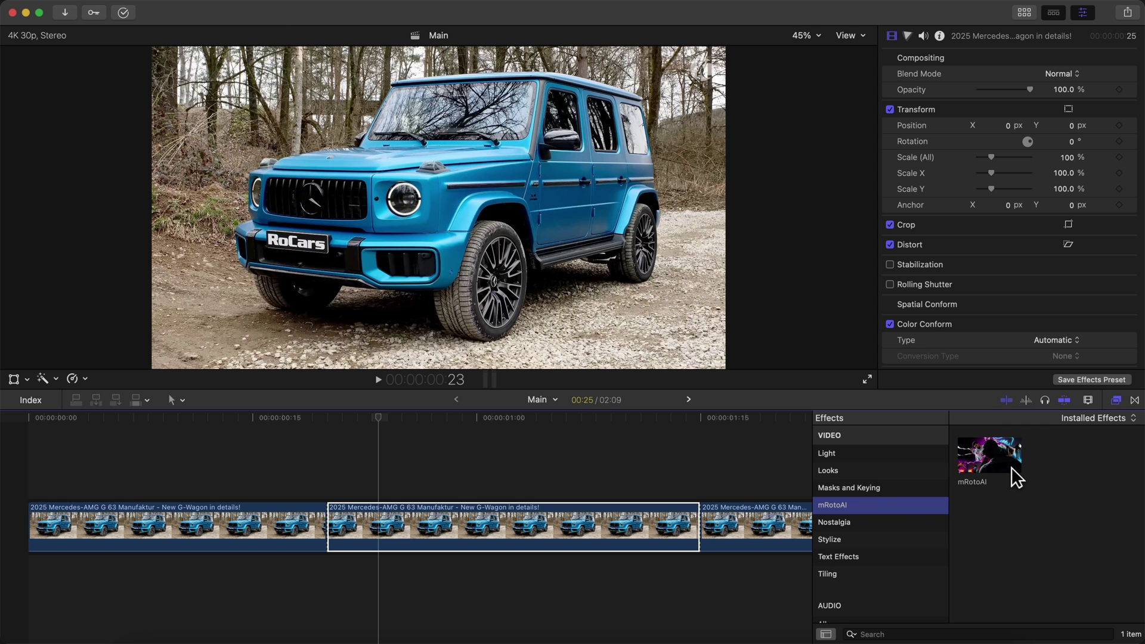
# Switch to the plugin manager, find mRotoAI among the plugins and view its installation options.
pyautogui.click(989, 452)
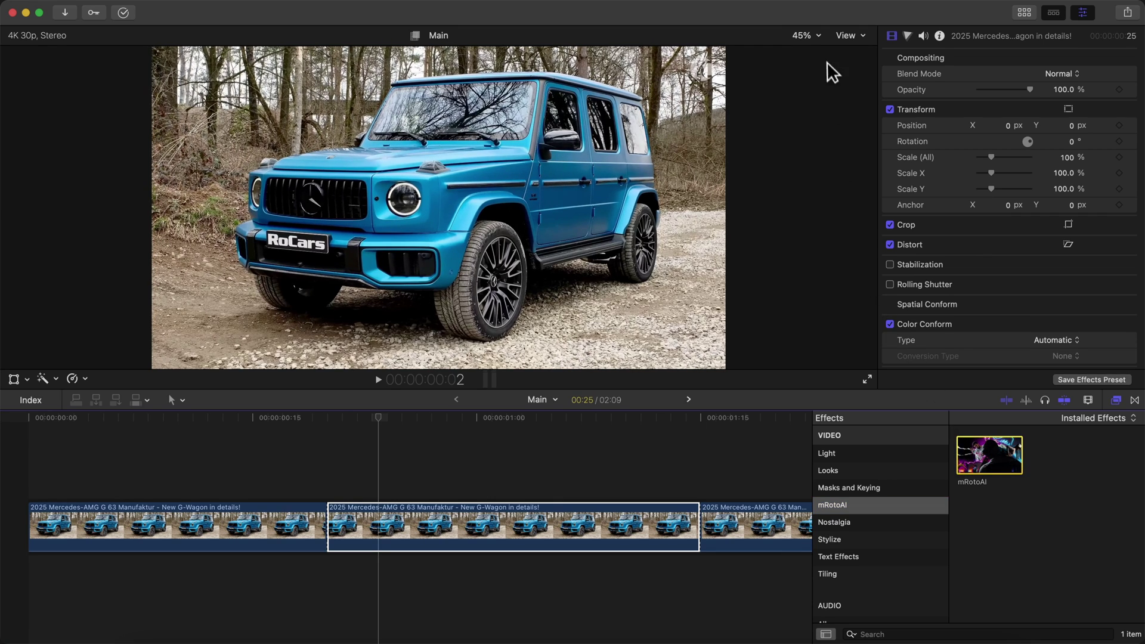
pyautogui.click(800, 3)
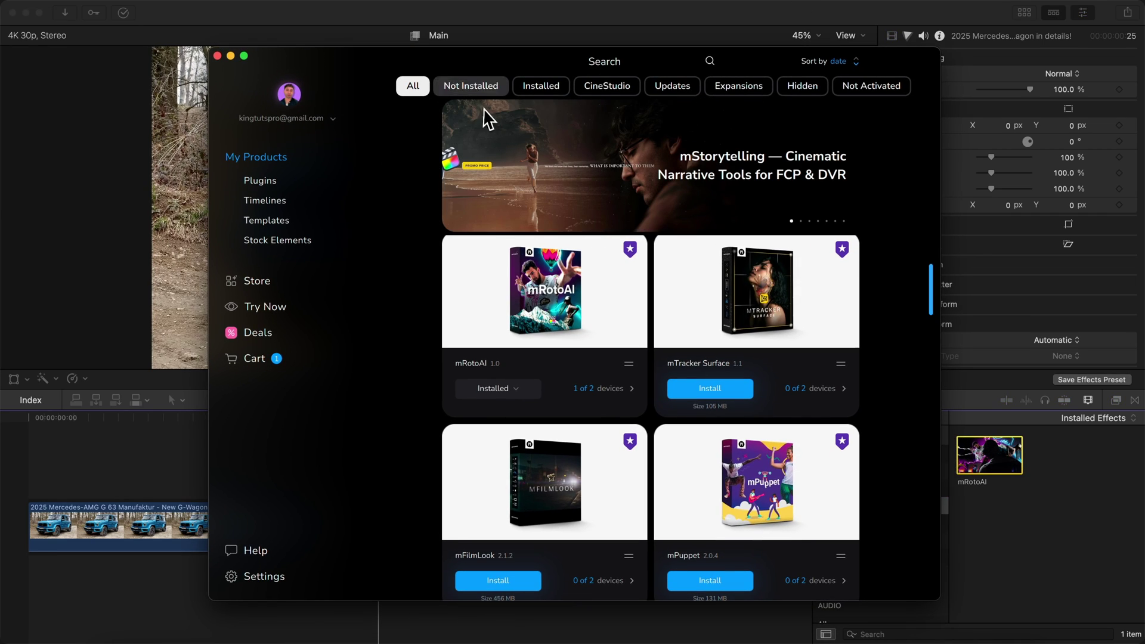
pyautogui.click(267, 186)
pyautogui.scroll(-3, 498, 380)
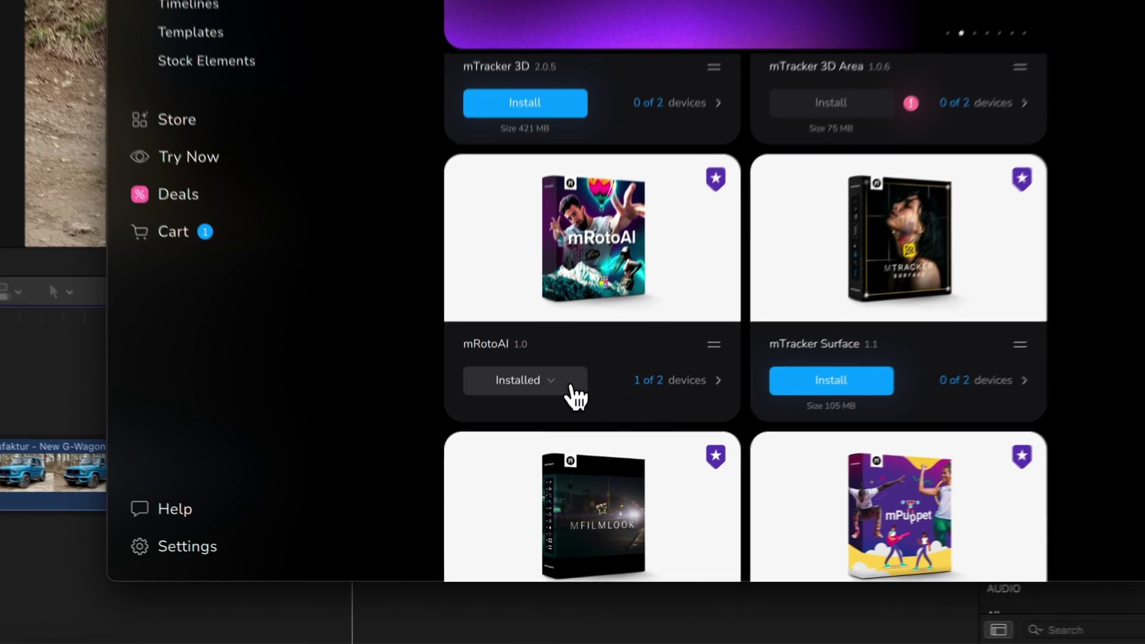
pyautogui.click(521, 465)
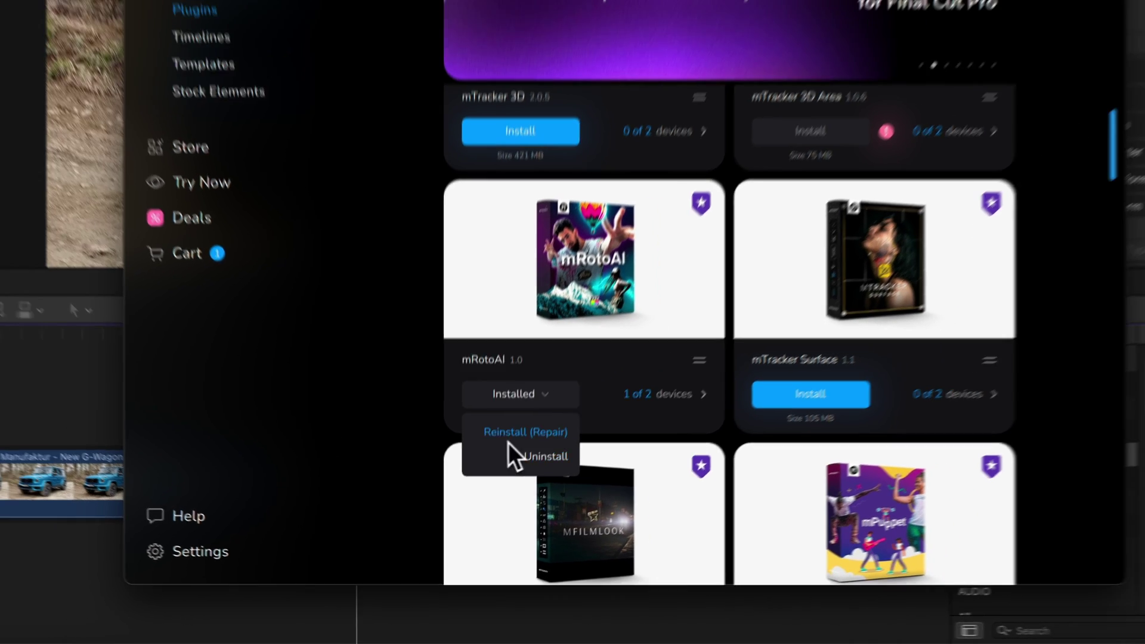
pyautogui.click(635, 232)
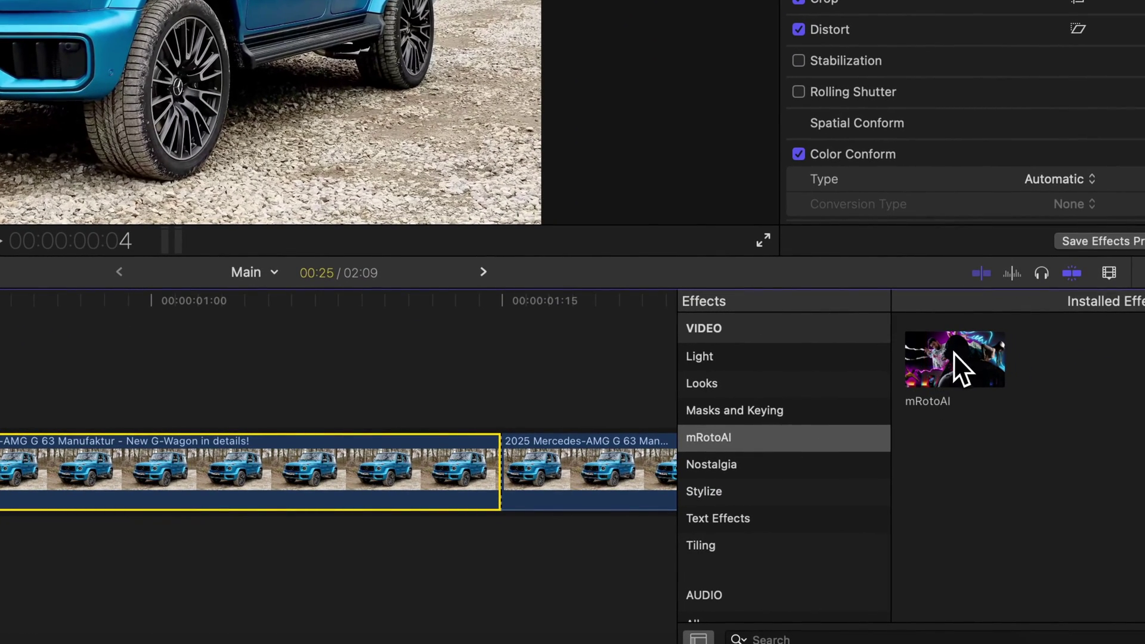
# Apply the mRotoAI effect to the middle clip and place the playhead on the clip's first frame, at 00:20.
pyautogui.moveTo(953, 358); pyautogui.dragTo(96, 473)
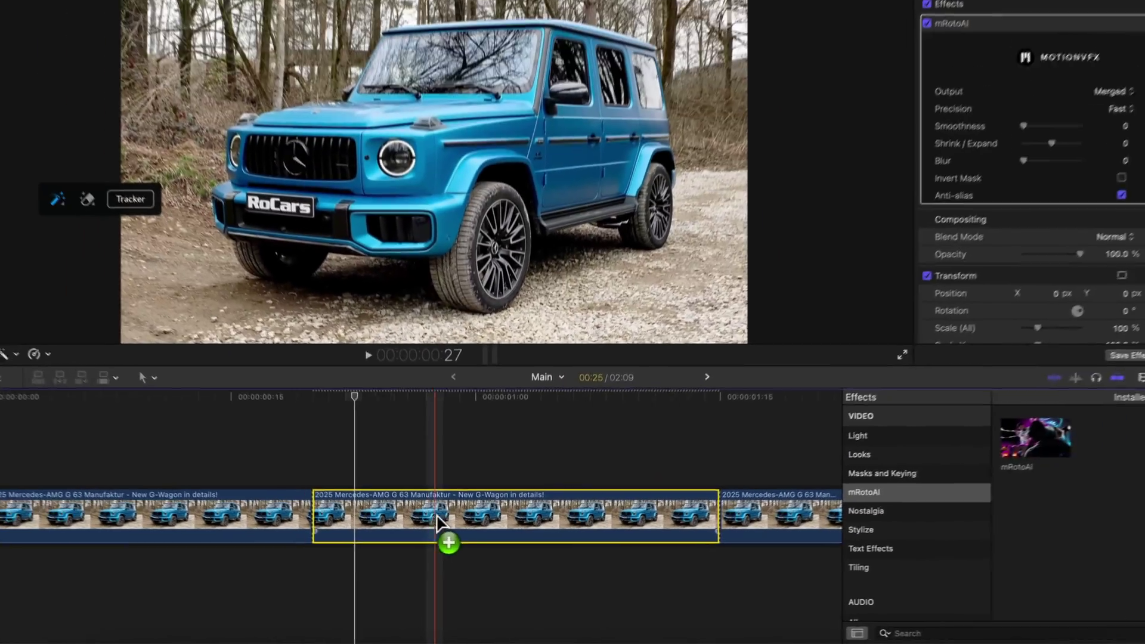
pyautogui.moveTo(437, 516); pyautogui.dragTo(1046, 120)
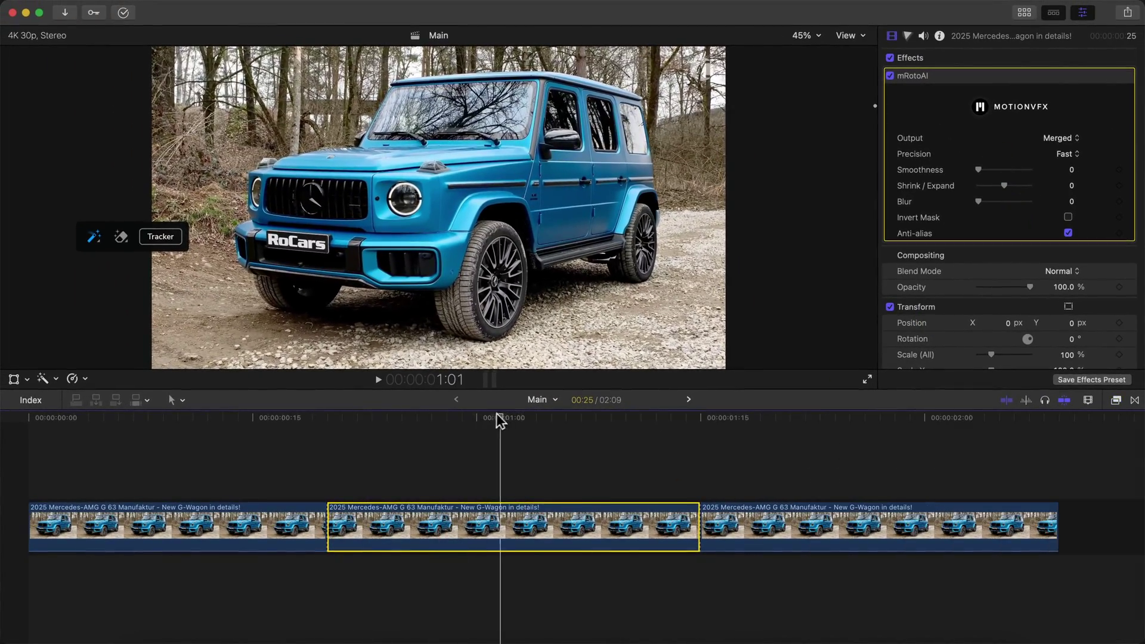
pyautogui.moveTo(500, 396); pyautogui.dragTo(566, 396)
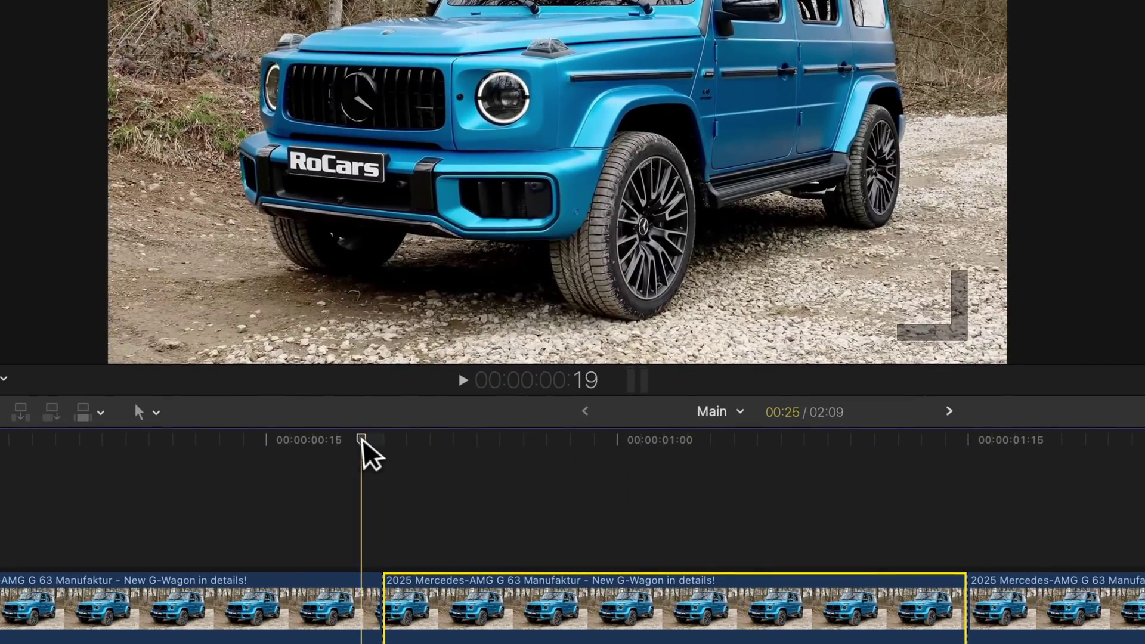
pyautogui.click(327, 415)
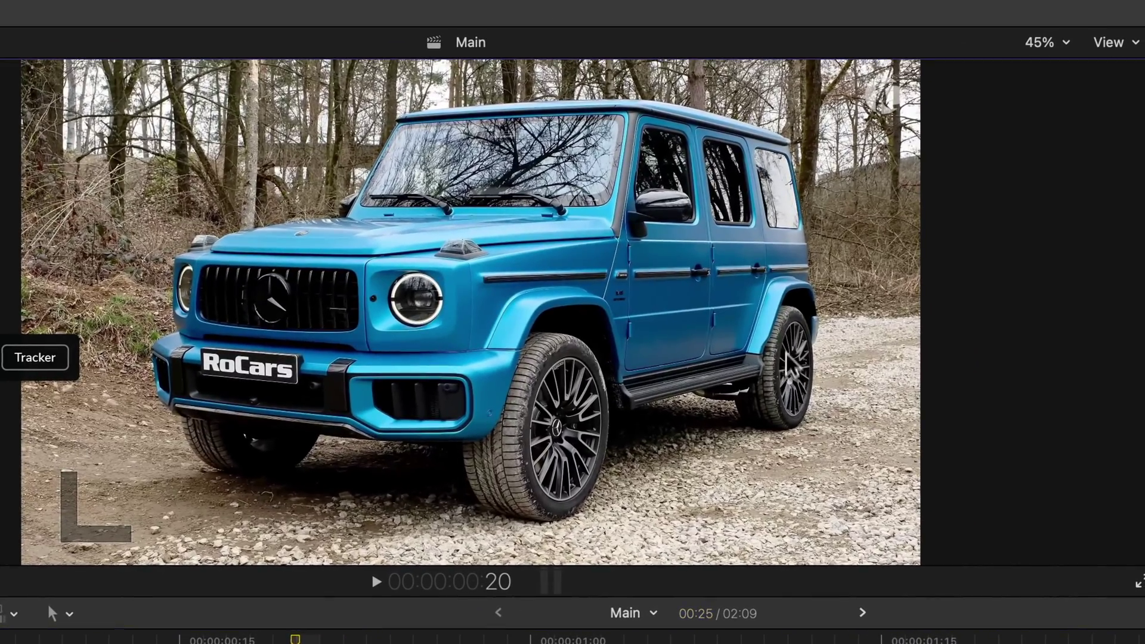
# Brush over the car's rear, roof, hood, front wheel and doors with the mRotoAI selection brush to mask the whole car.
pyautogui.moveTo(789, 376); pyautogui.dragTo(694, 118)
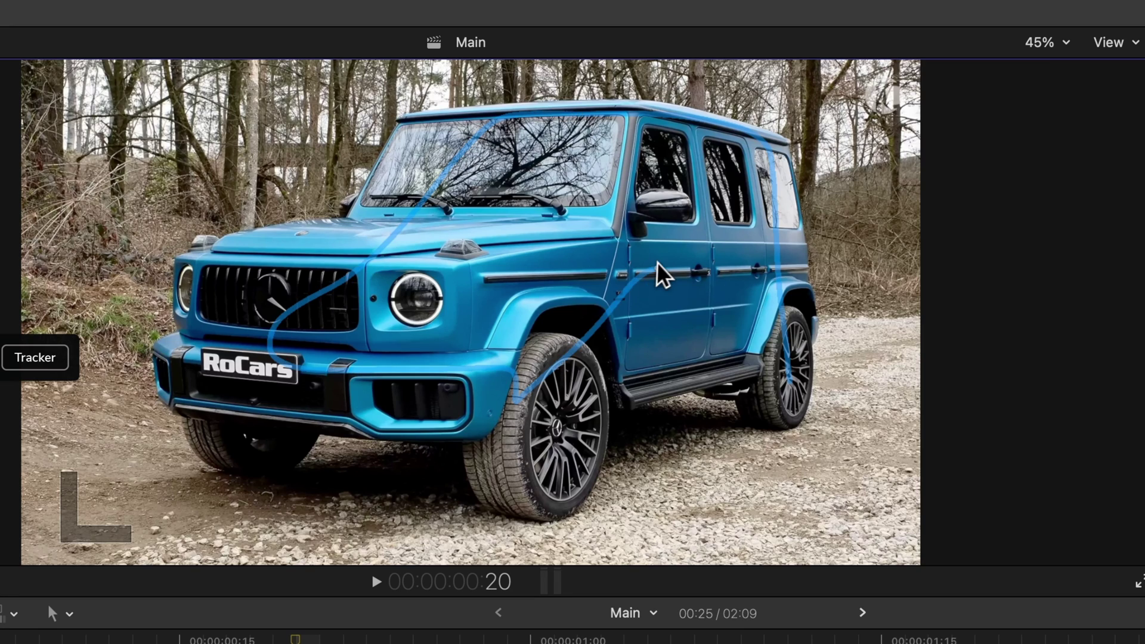
pyautogui.moveTo(664, 275); pyautogui.dragTo(654, 277)
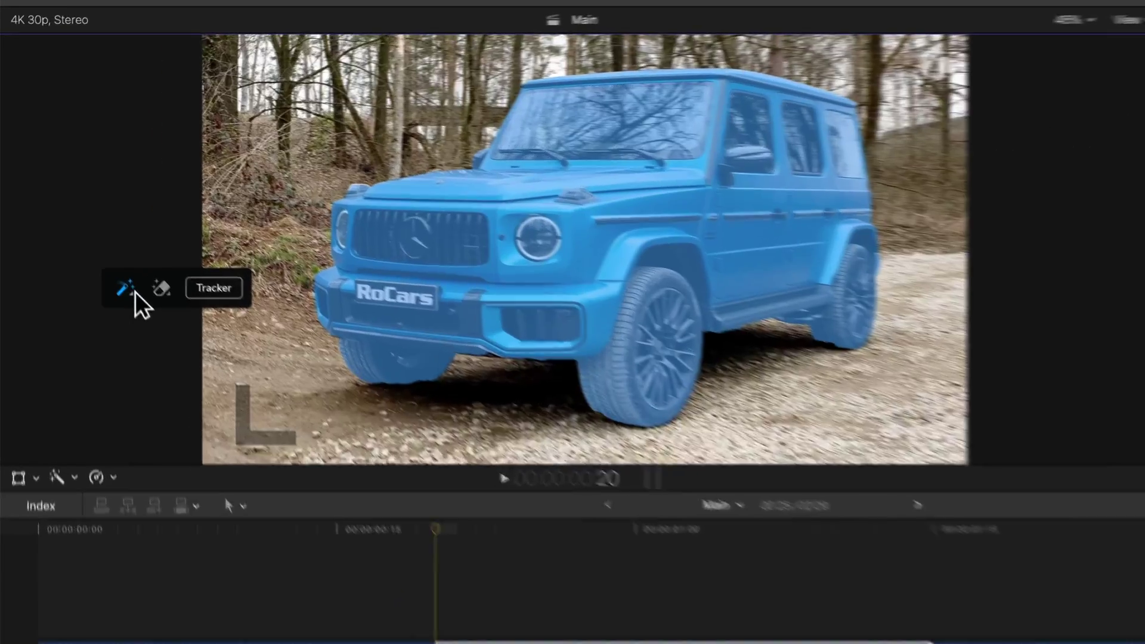
pyautogui.click(99, 239)
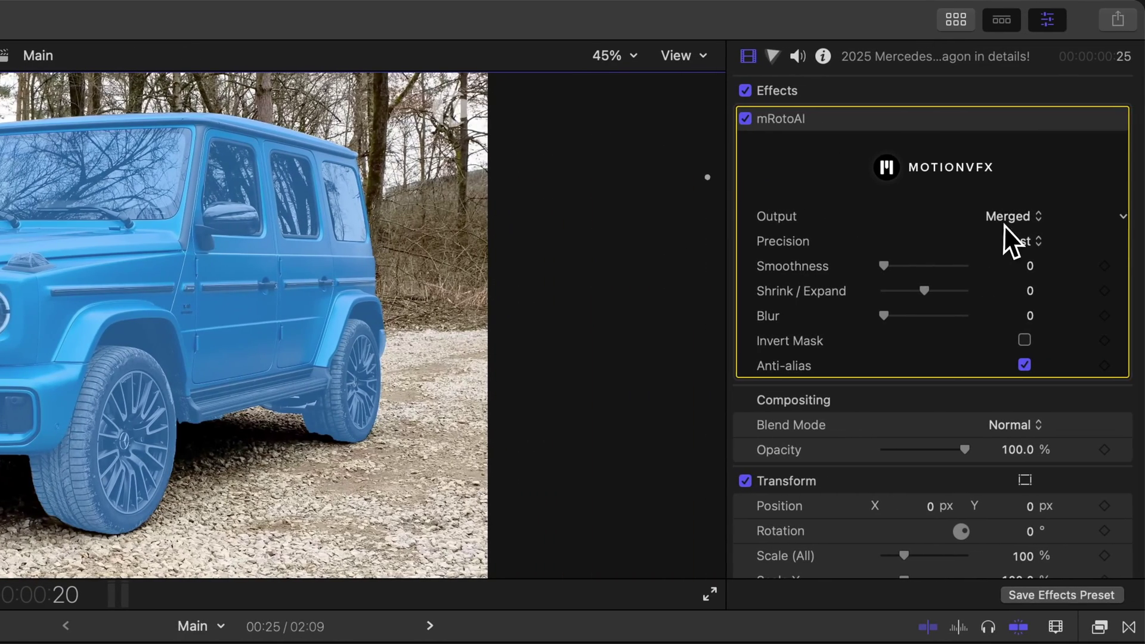
# Output the masked video and refine the mask edge with Smoothness 0.37 and Shrink / Expand -0.25.
pyautogui.click(1013, 218)
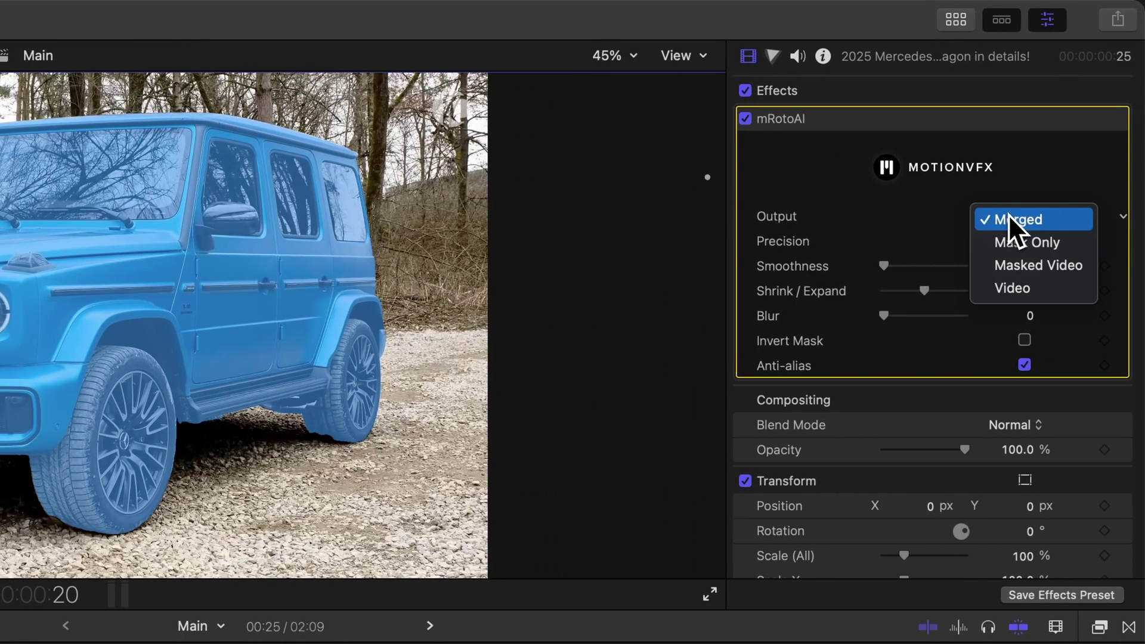
pyautogui.click(1019, 256)
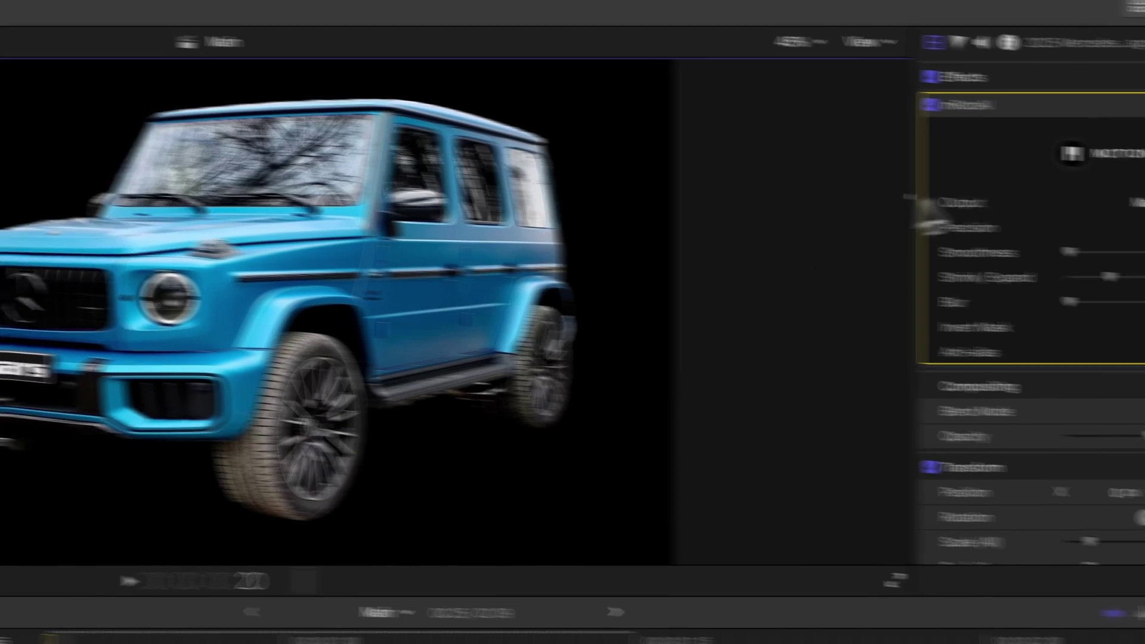
pyautogui.click(995, 173)
# Return the mRotoAI output to Merged and track the car mask forwards through the clip.
pyautogui.click(980, 133)
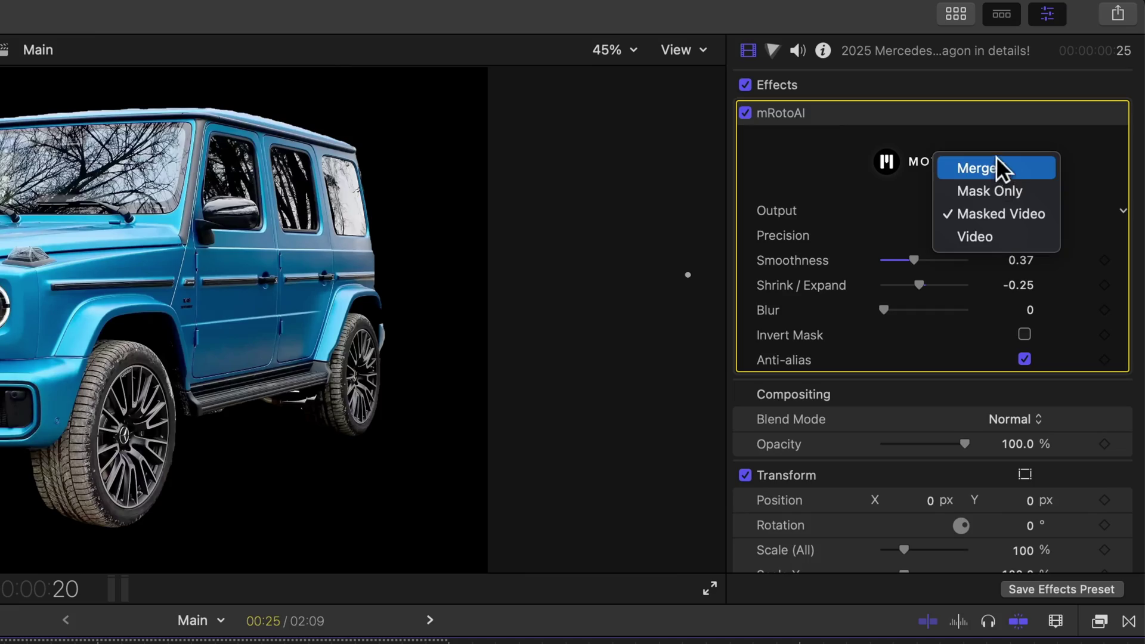
pyautogui.click(995, 168)
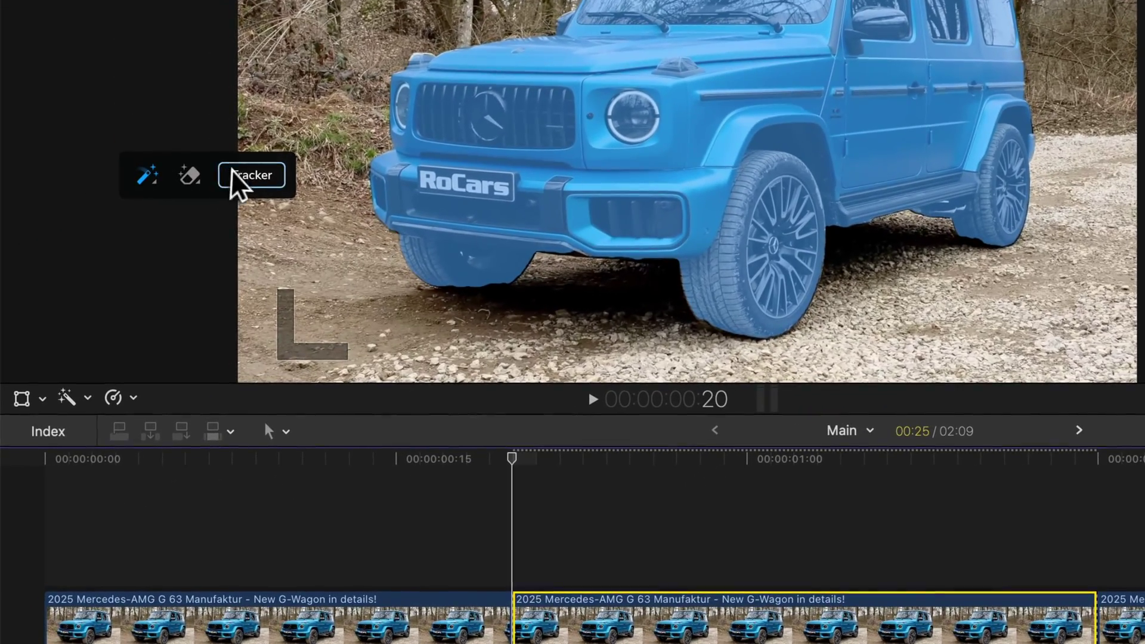
pyautogui.click(132, 227)
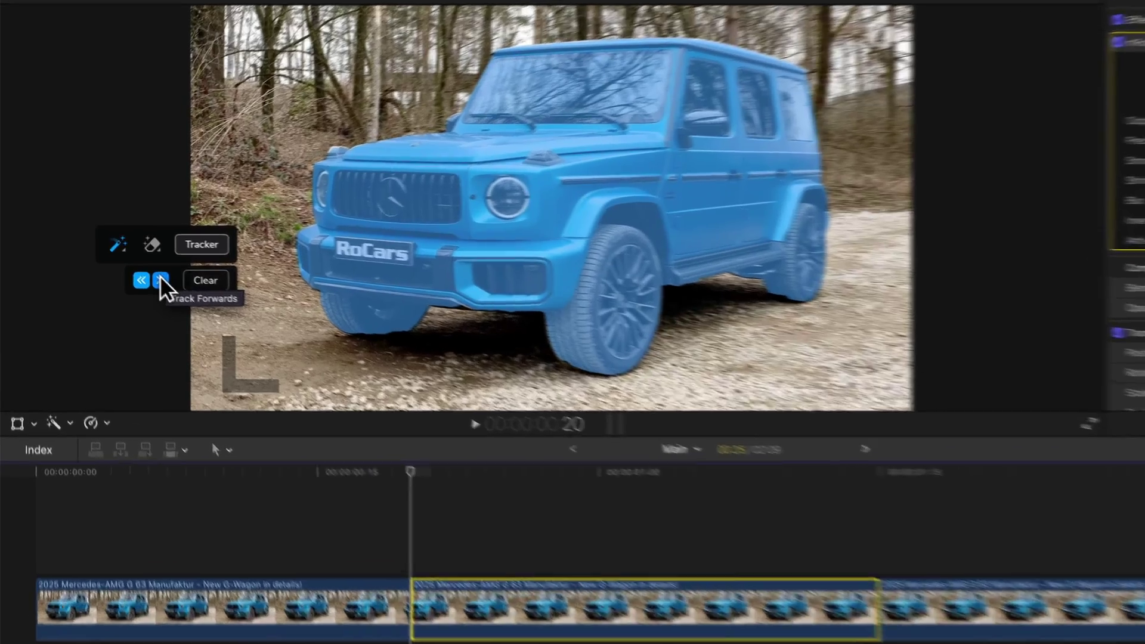
pyautogui.click(128, 265)
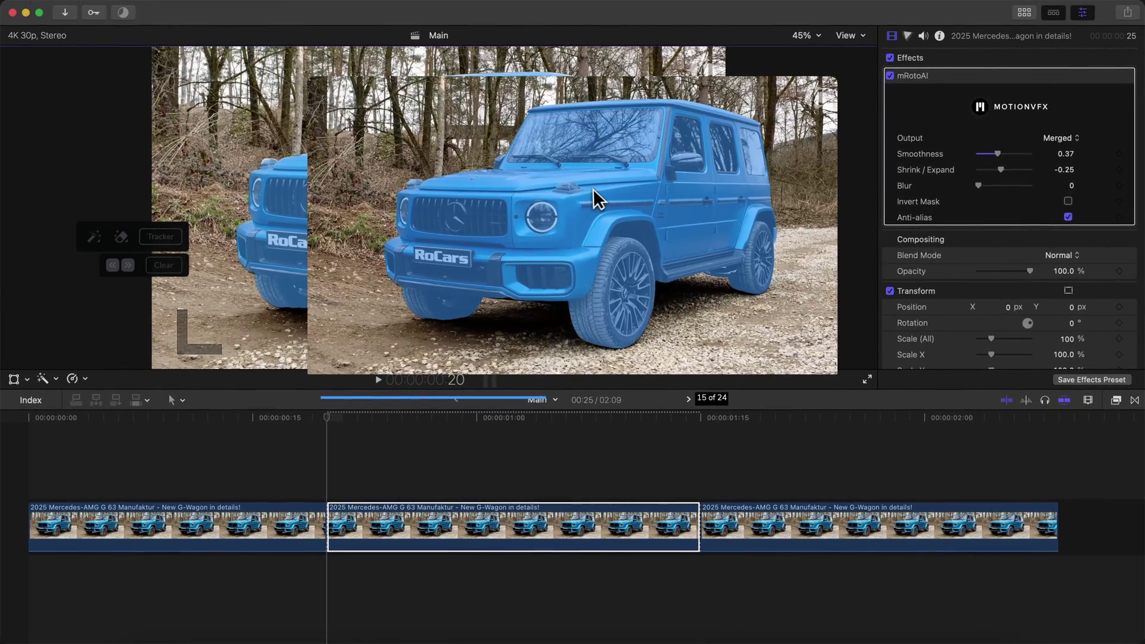
# Set the mRotoAI output to Masked Video and duplicate the middle clip onto the track directly above it.
pyautogui.click(1065, 138)
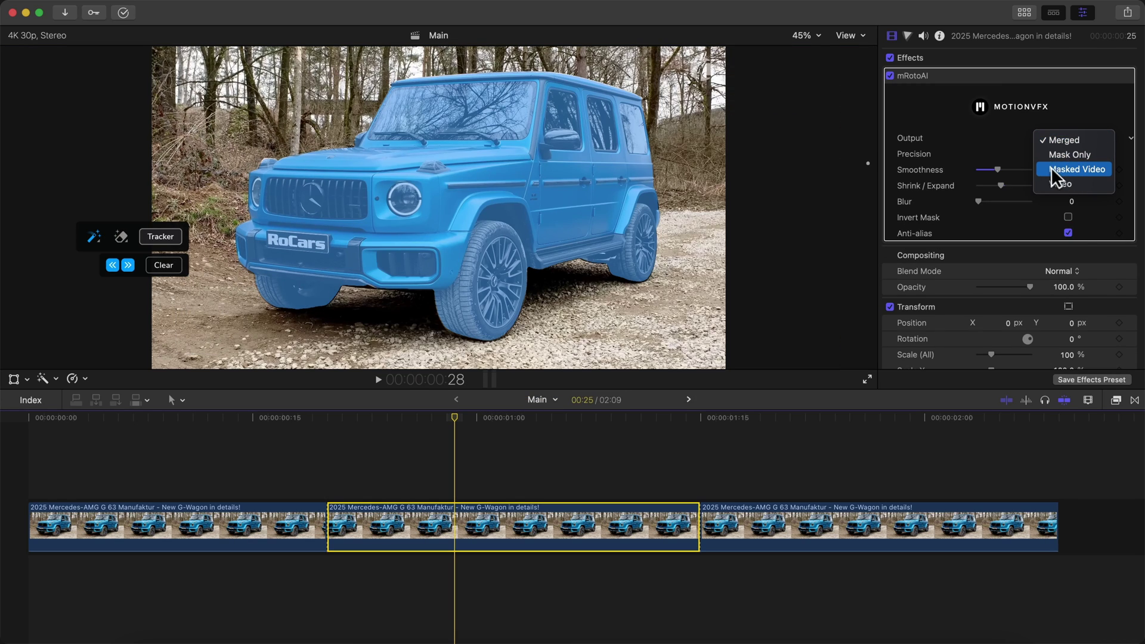
pyautogui.click(1061, 165)
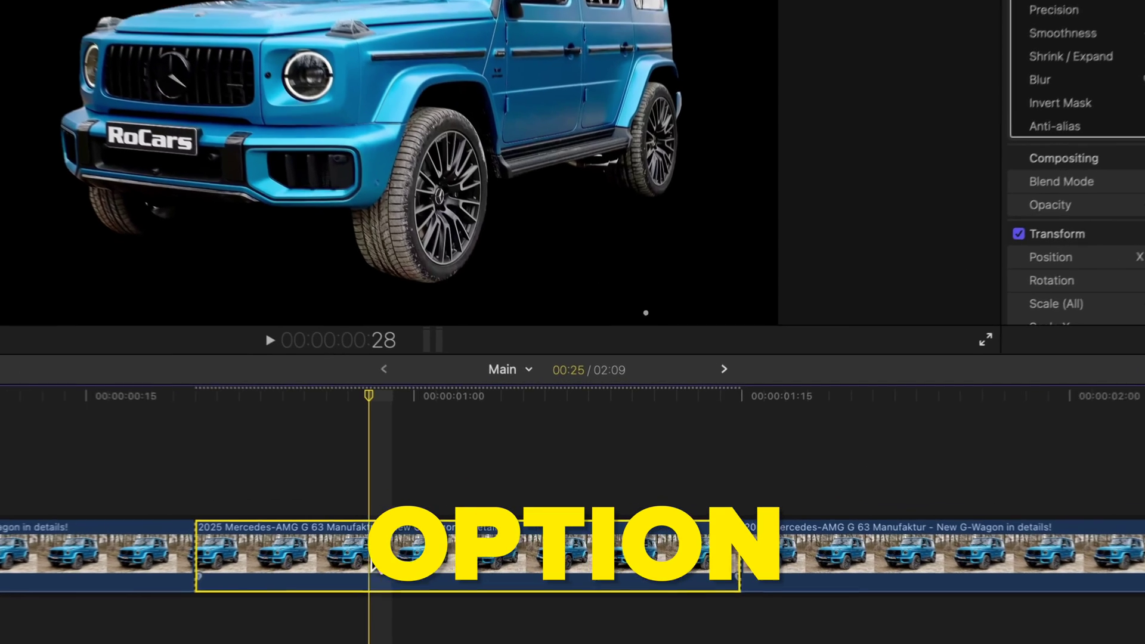
pyautogui.moveTo(448, 520); pyautogui.dragTo(449, 466)
pyautogui.moveTo(357, 467); pyautogui.dragTo(358, 474)
# Remove the mRotoAI effect from the lower middle clip and rename that clip "main bottom clip no effects".
pyautogui.click(366, 575)
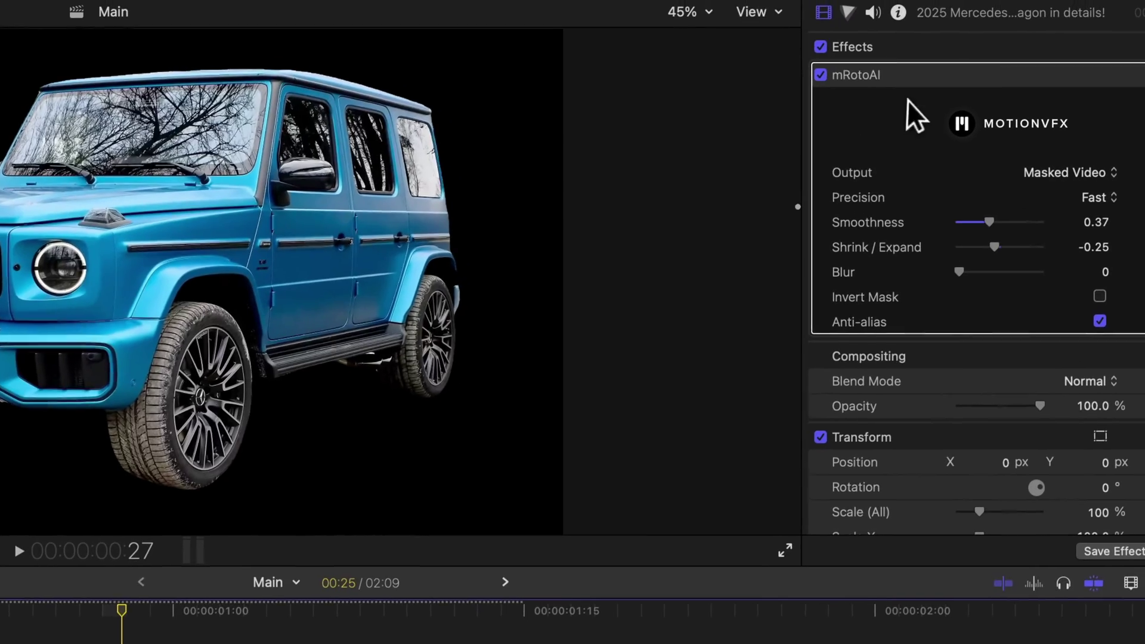
pyautogui.click(922, 72)
pyautogui.press('Delete')
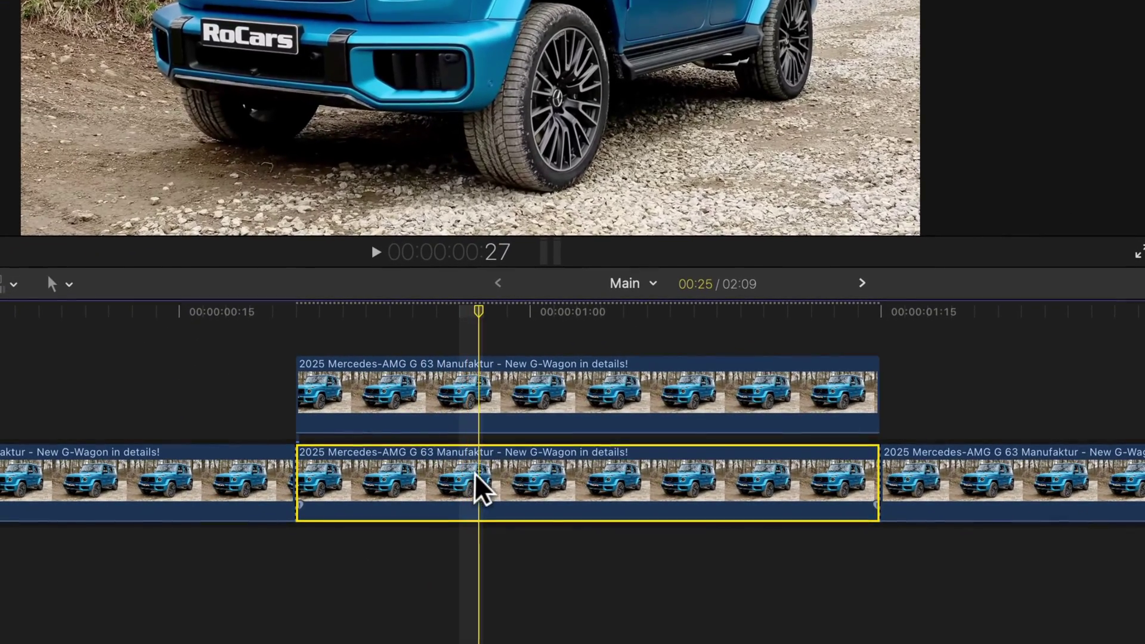
pyautogui.rightClick(430, 532)
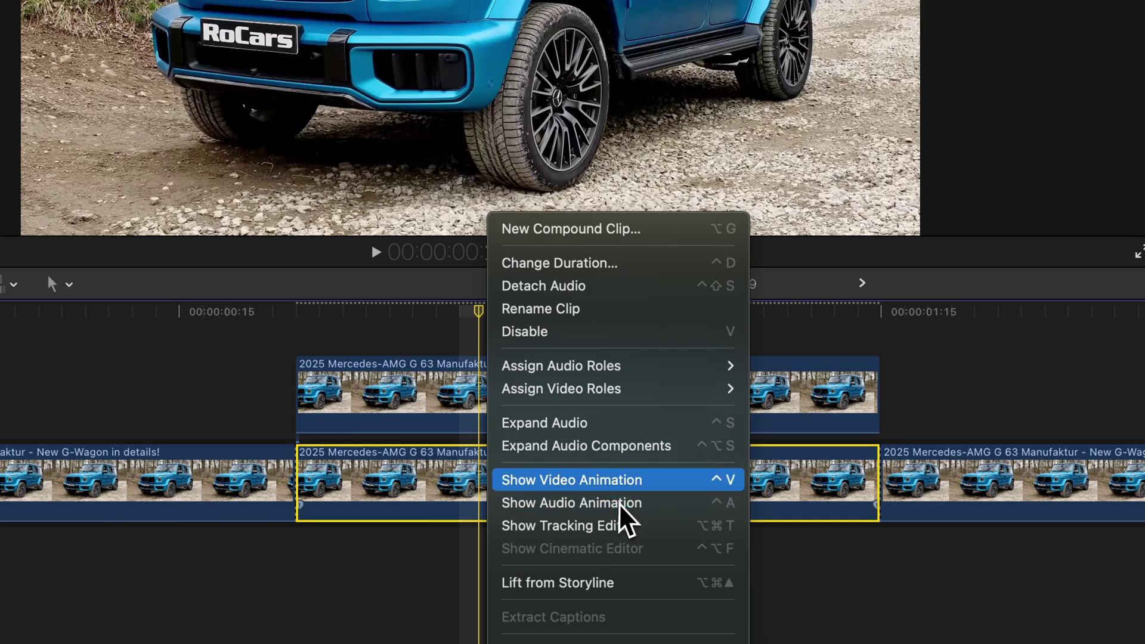
pyautogui.click(567, 314)
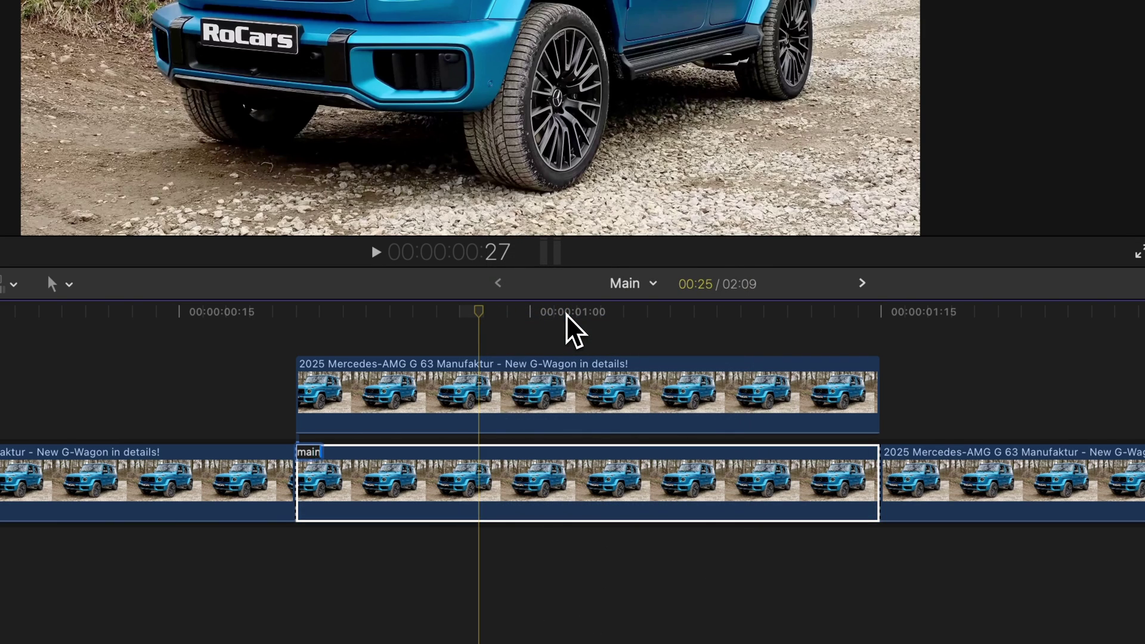
pyautogui.write('main bottom clip no effects')
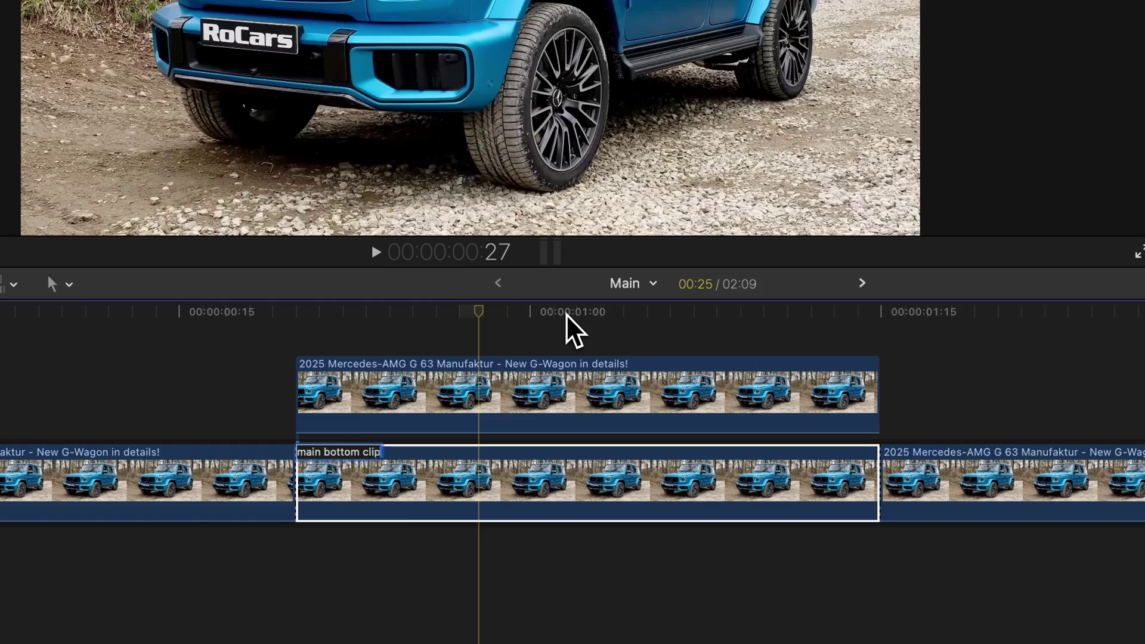
pyautogui.press('Return')
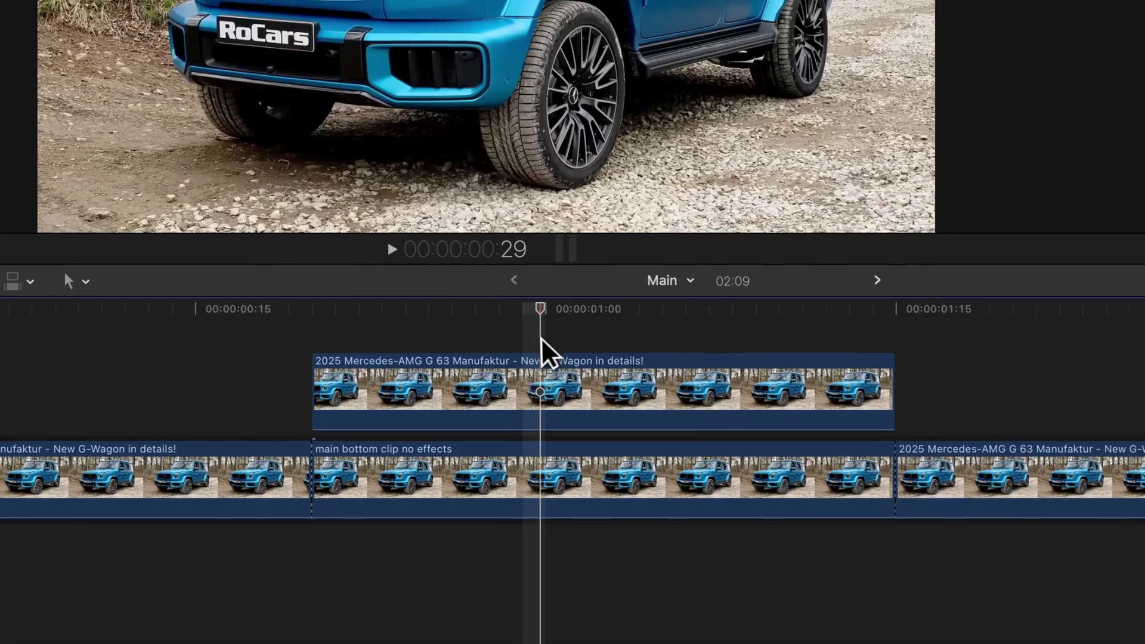
# Rename the connected clip above it "masked video".
pyautogui.click(491, 388)
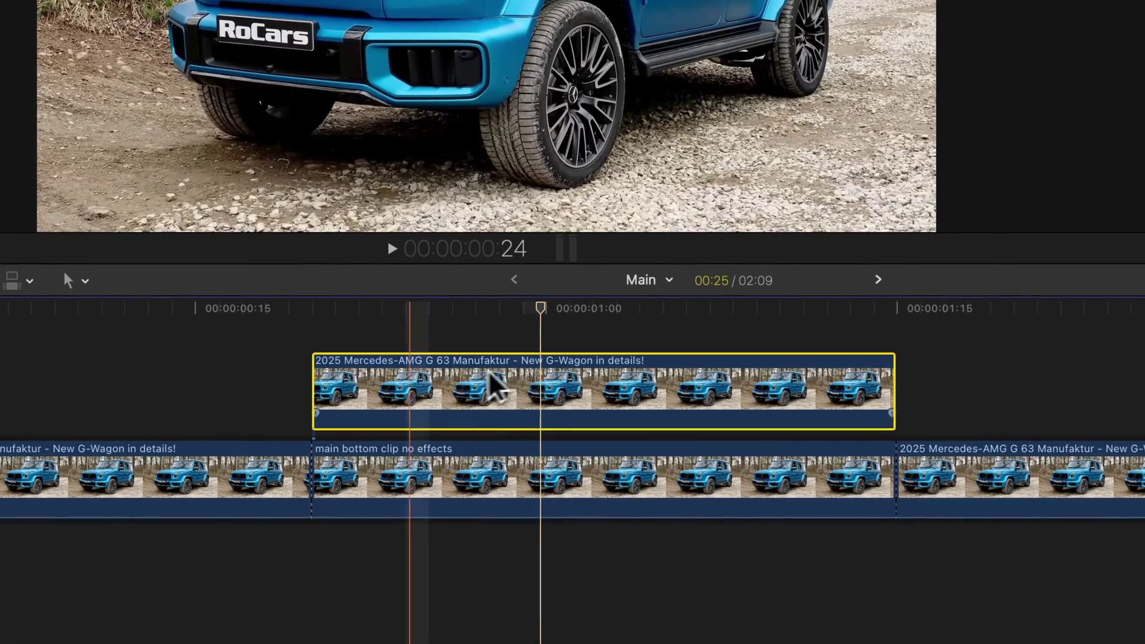
pyautogui.moveTo(460, 304); pyautogui.dragTo(438, 308)
pyautogui.rightClick(474, 387)
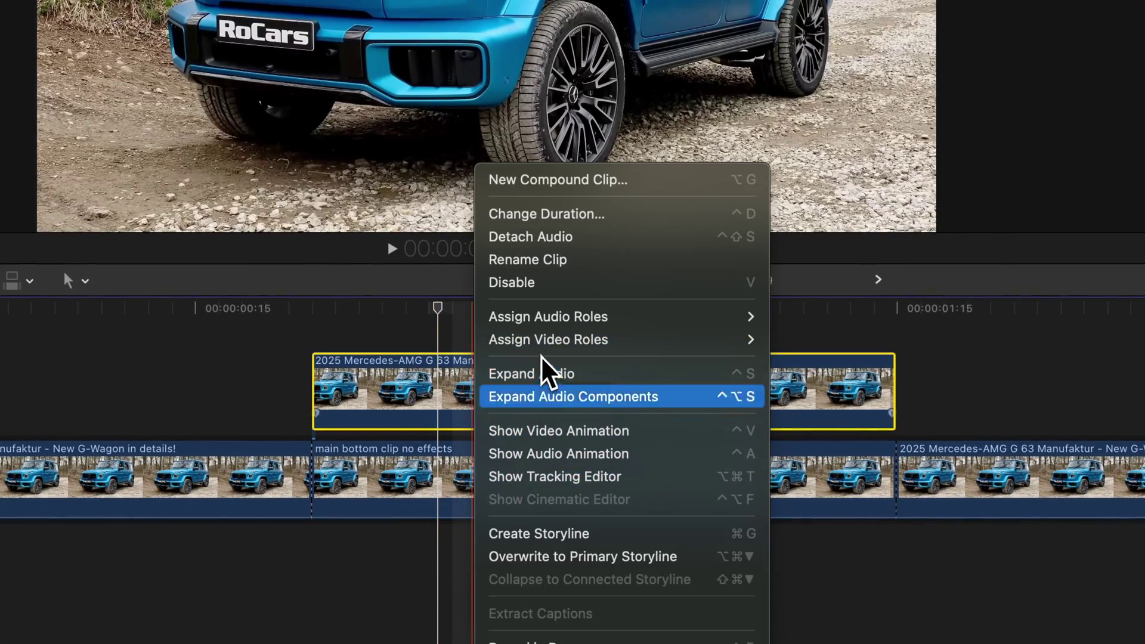
pyautogui.click(560, 259)
pyautogui.write('mas')
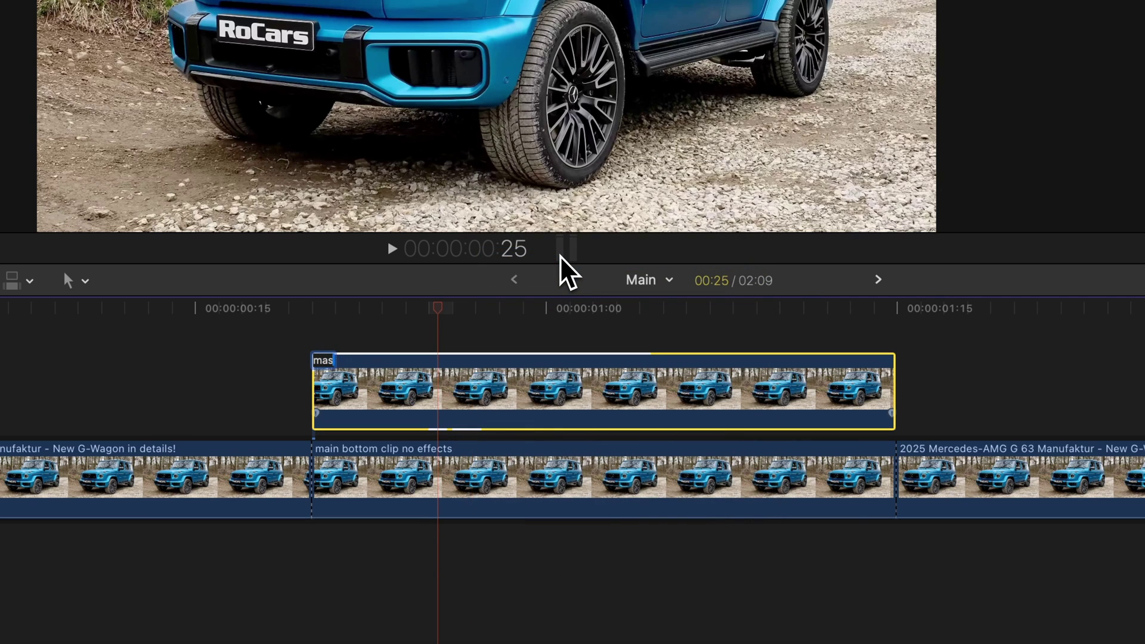
pyautogui.write('ked video')
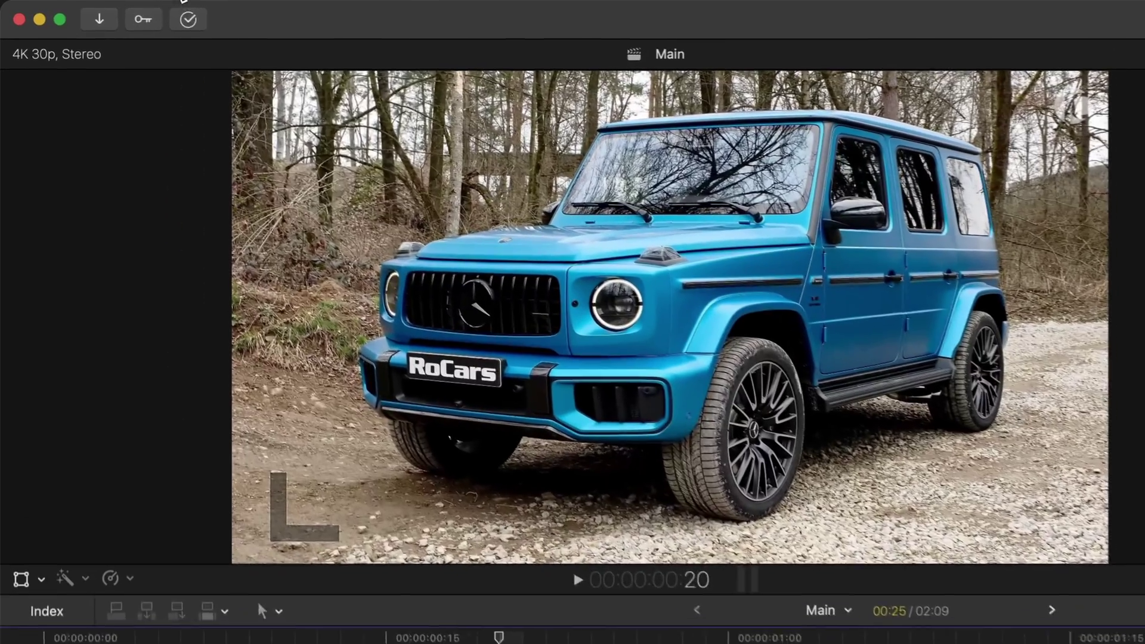
# Make Save Current Frame available among the share destinations with JPEG Image as its export format, then close the settings.
pyautogui.click(112, 1)
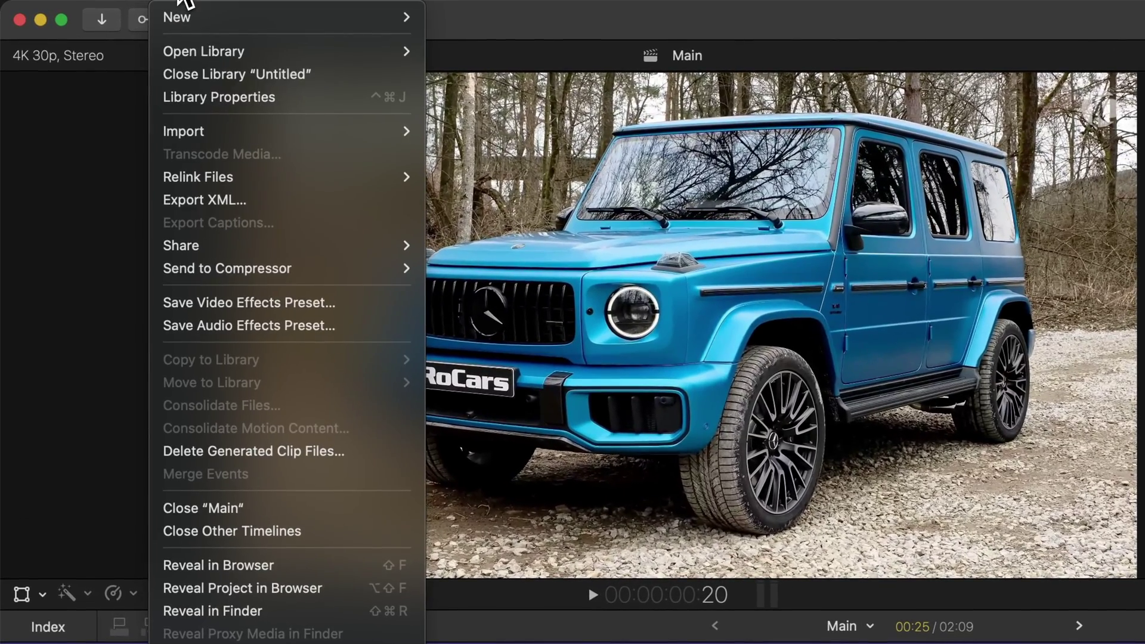
pyautogui.moveTo(145, 158)
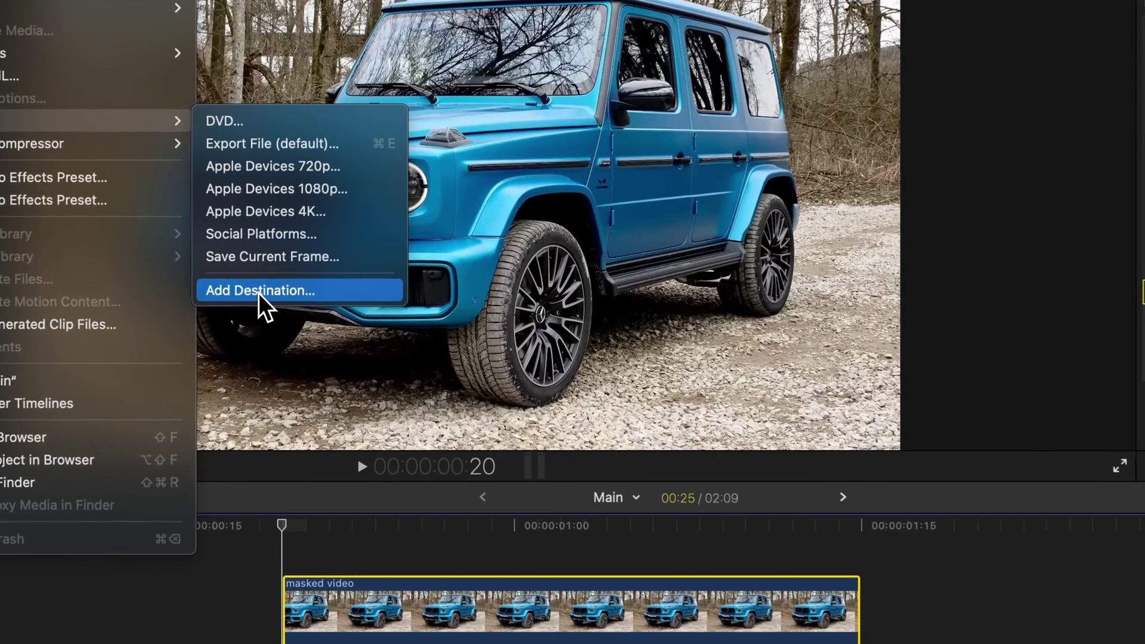
pyautogui.click(310, 266)
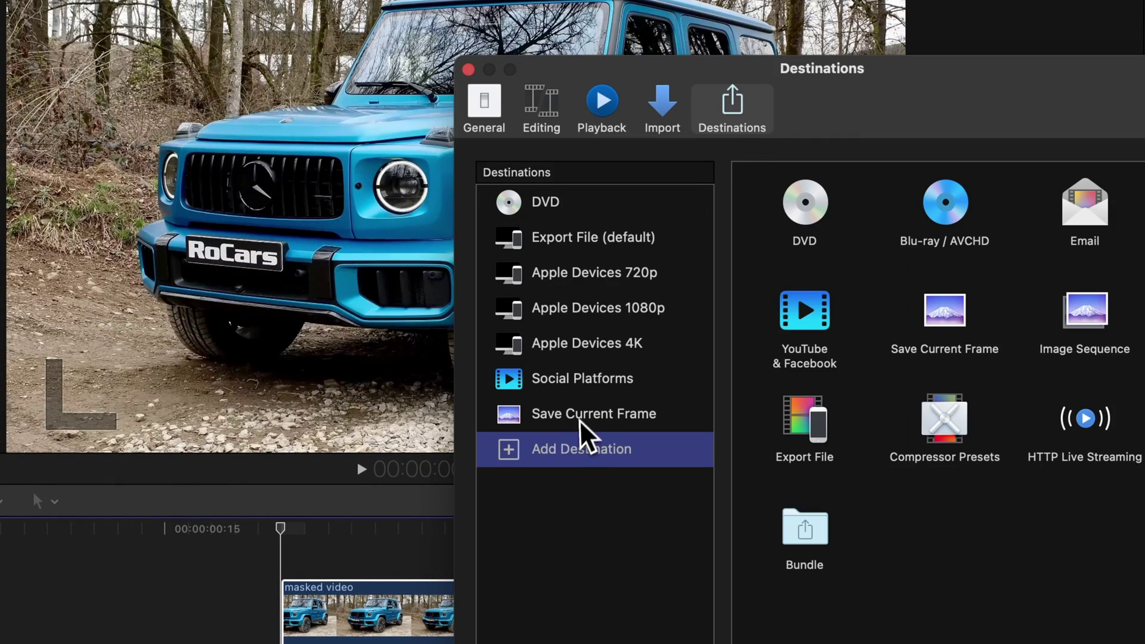
pyautogui.click(602, 417)
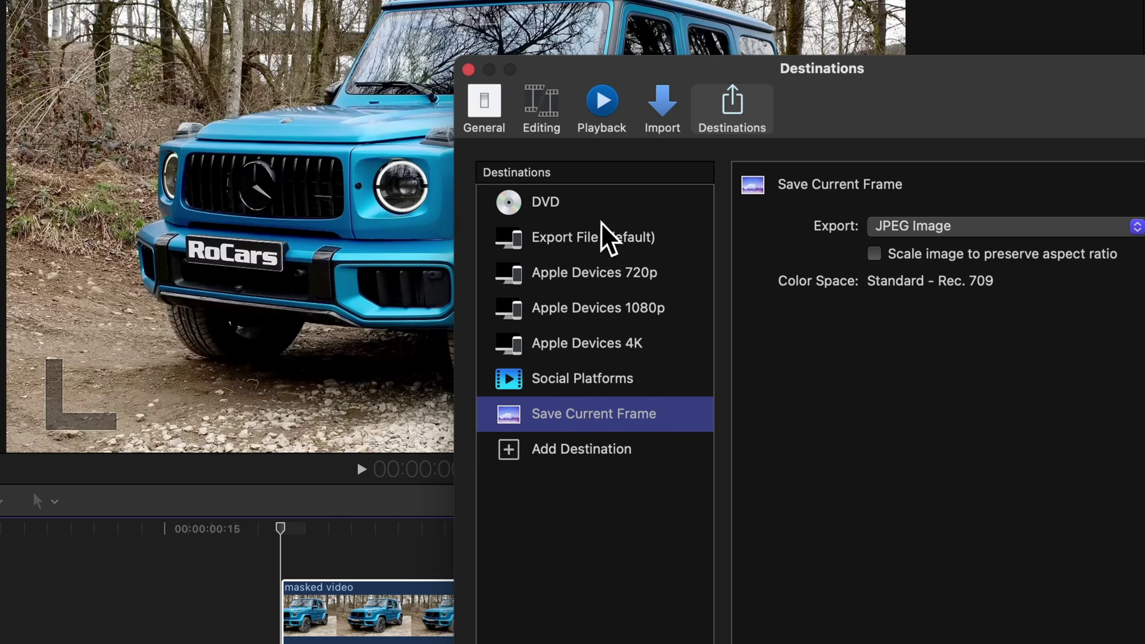
pyautogui.press('Down')
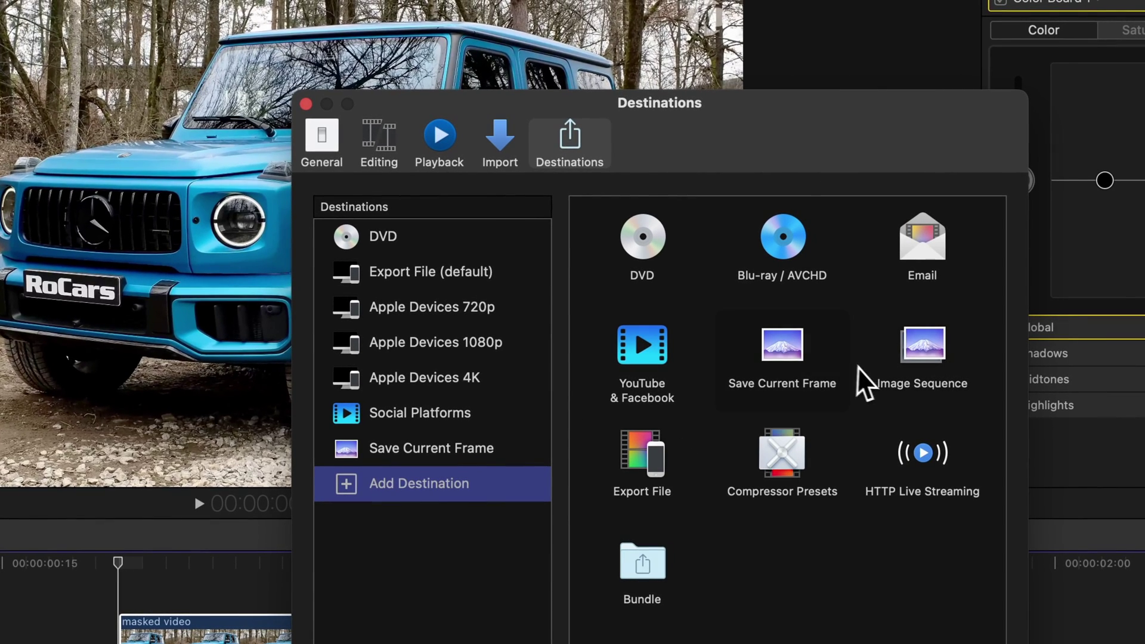
pyautogui.moveTo(786, 355); pyautogui.dragTo(746, 387)
pyautogui.click(448, 459)
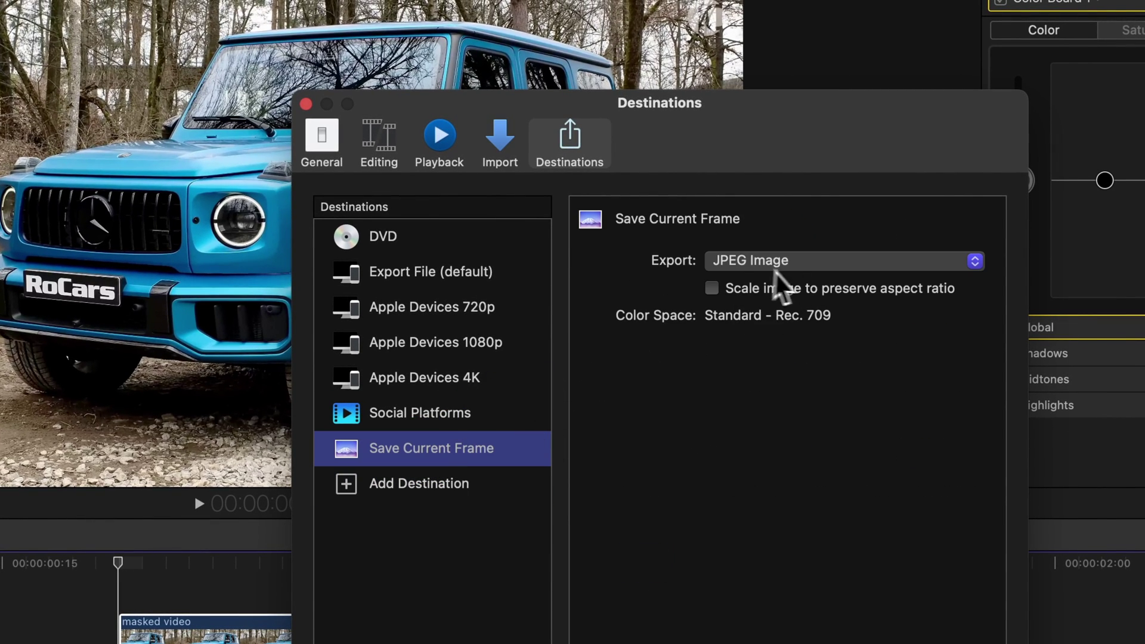
pyautogui.click(793, 263)
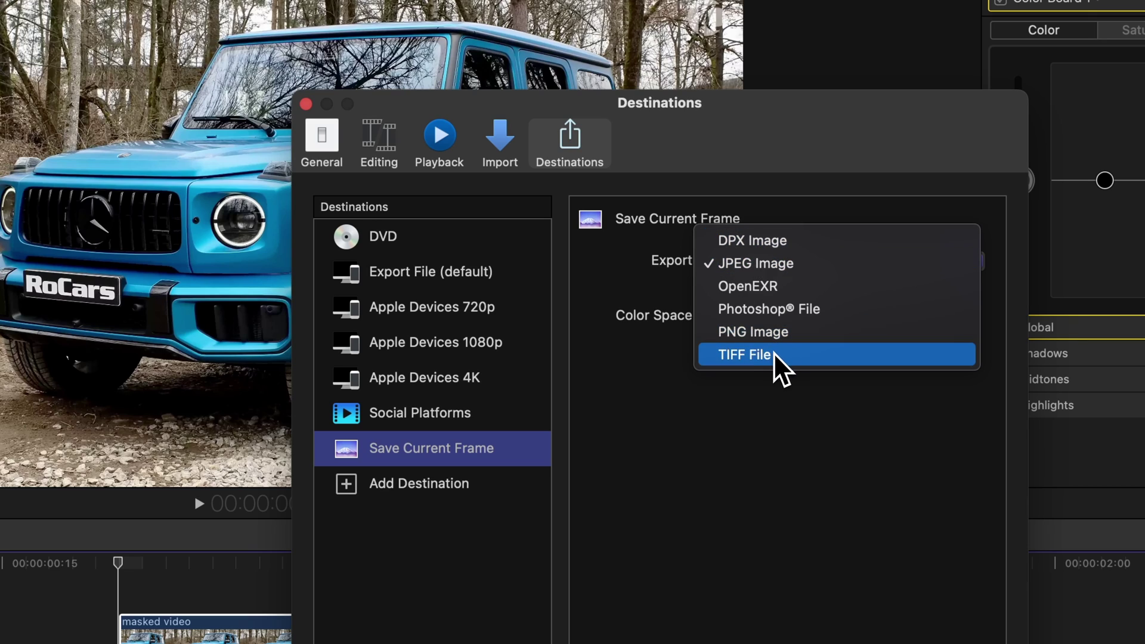
pyautogui.click(785, 263)
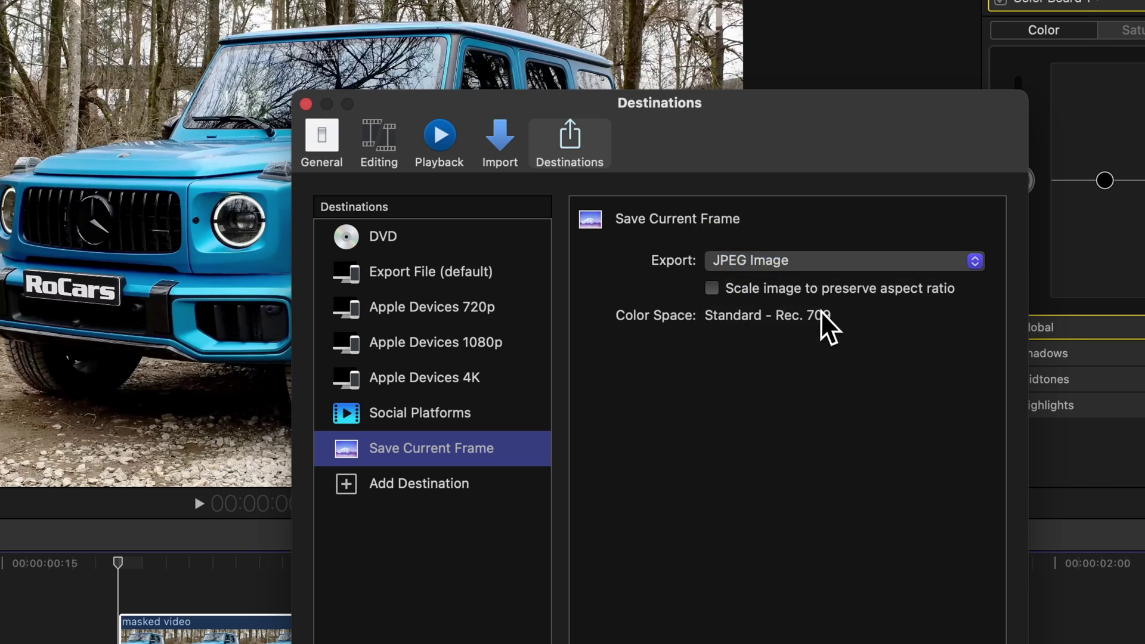
pyautogui.click(509, 176)
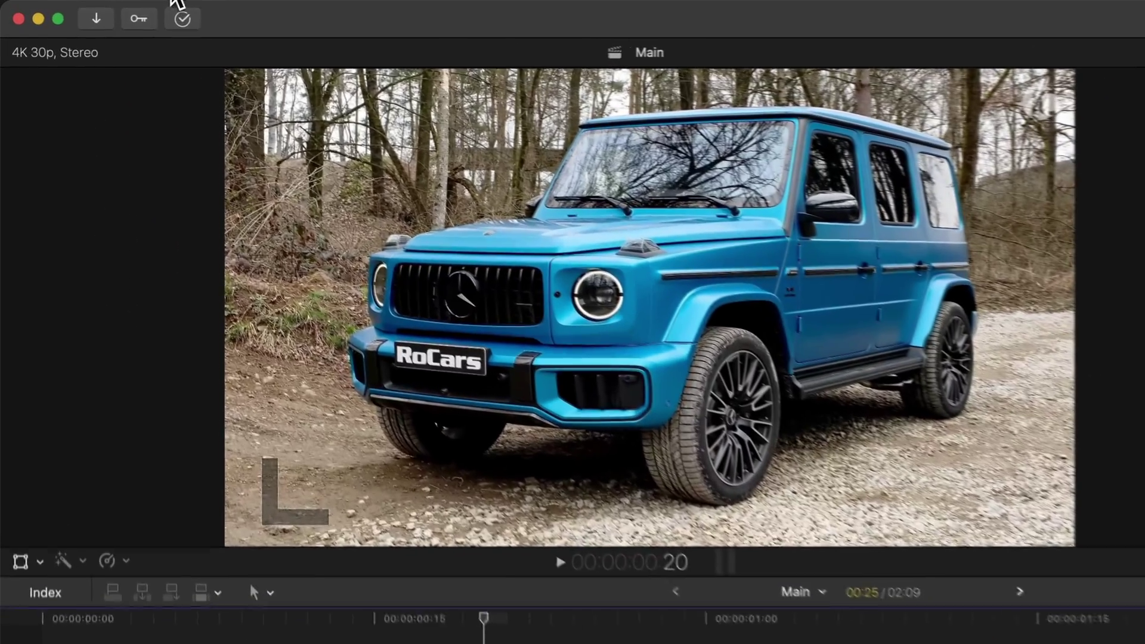
# Export the frame at 00:20 with the Save Current Frame destination.
pyautogui.click(119, 1)
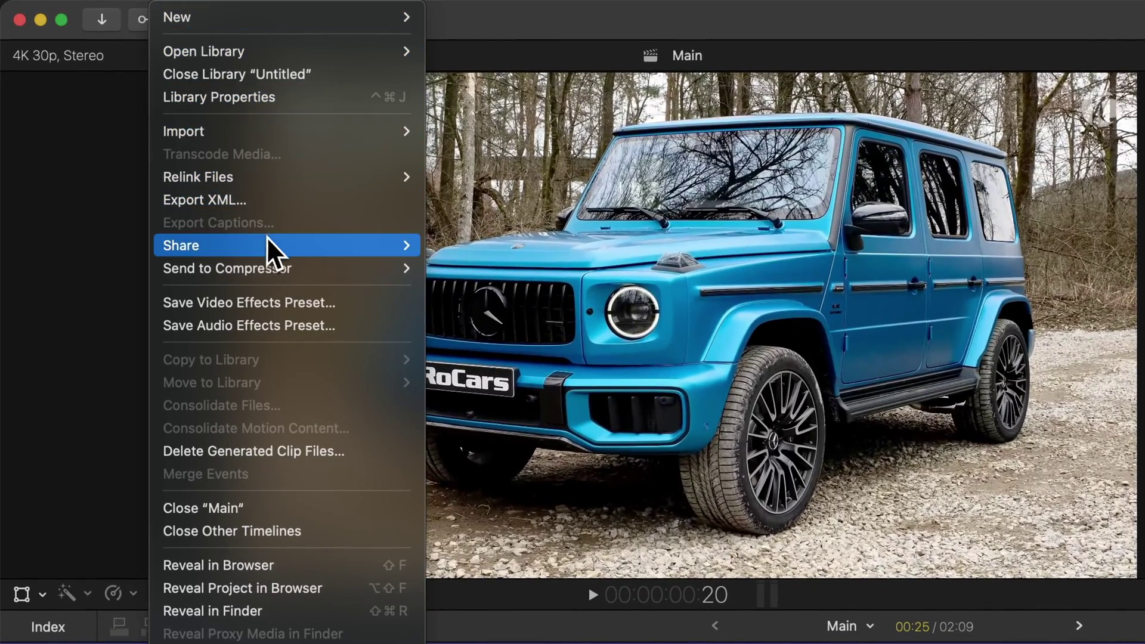
pyautogui.moveTo(170, 158)
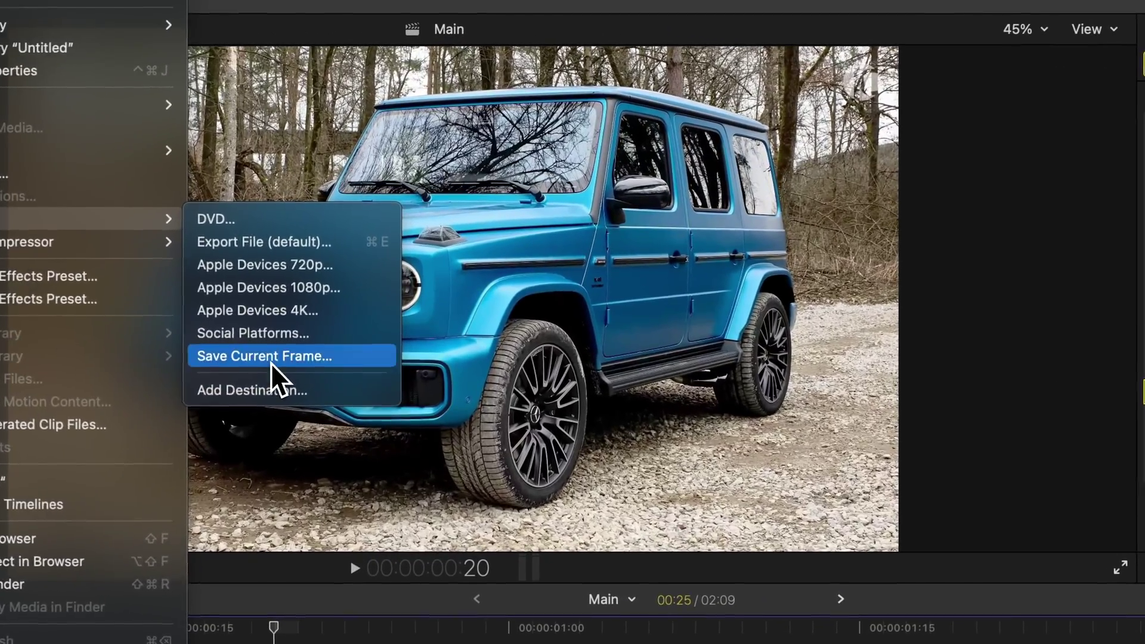
pyautogui.click(322, 244)
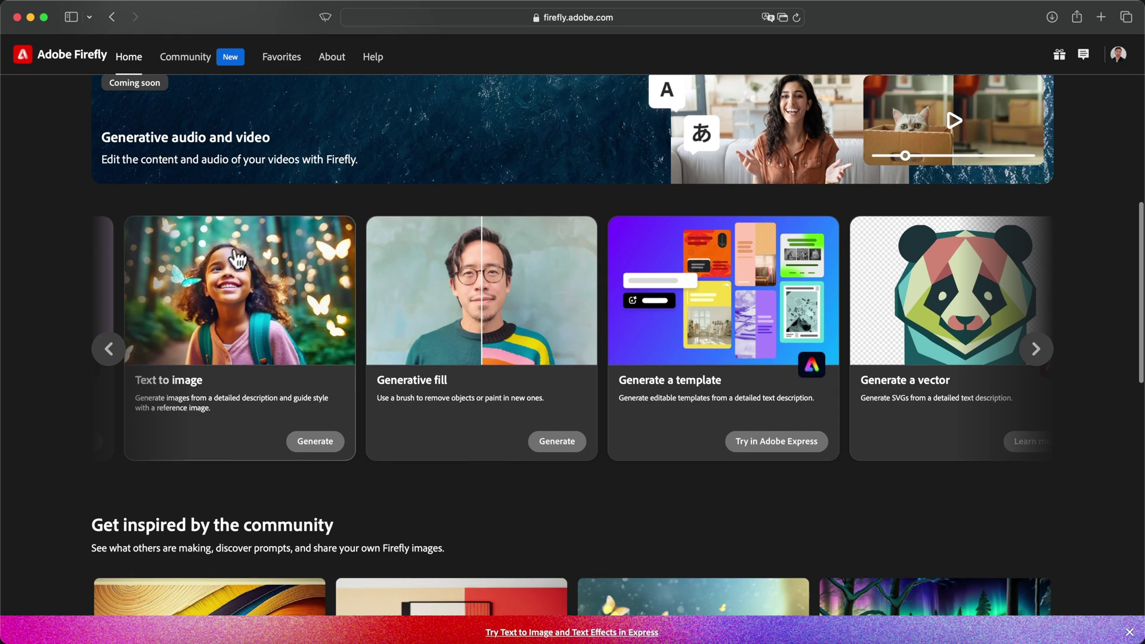
# Switch to Adobe Firefly in the browser and generate images with Text to image from the prompt "blue g wagon suv".
pyautogui.scroll(1, 238, 258)
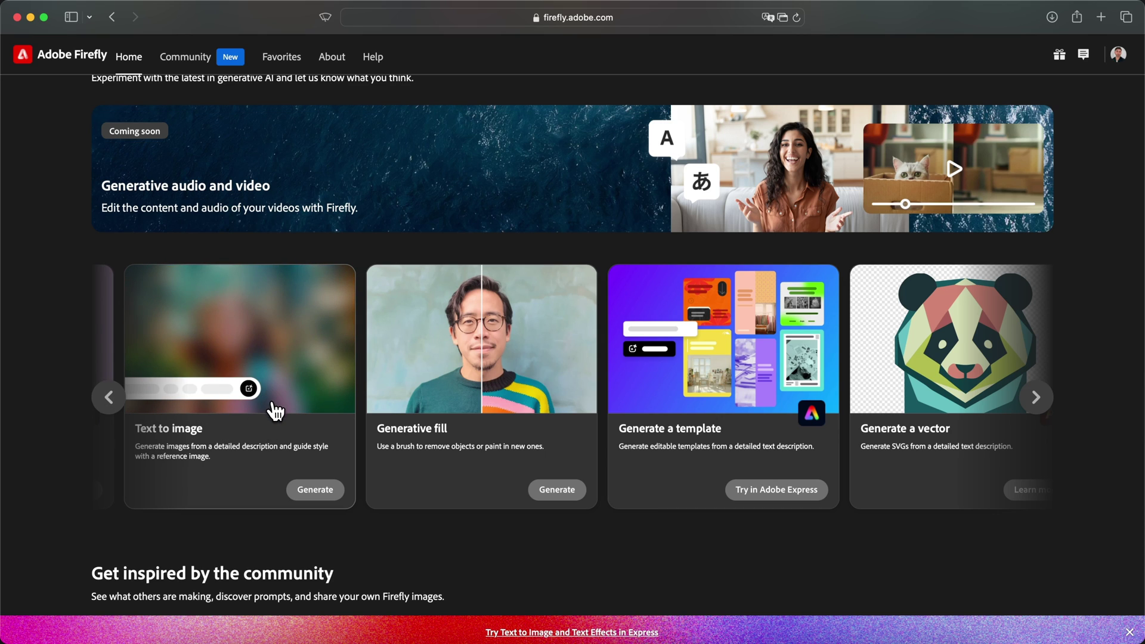
pyautogui.click(315, 490)
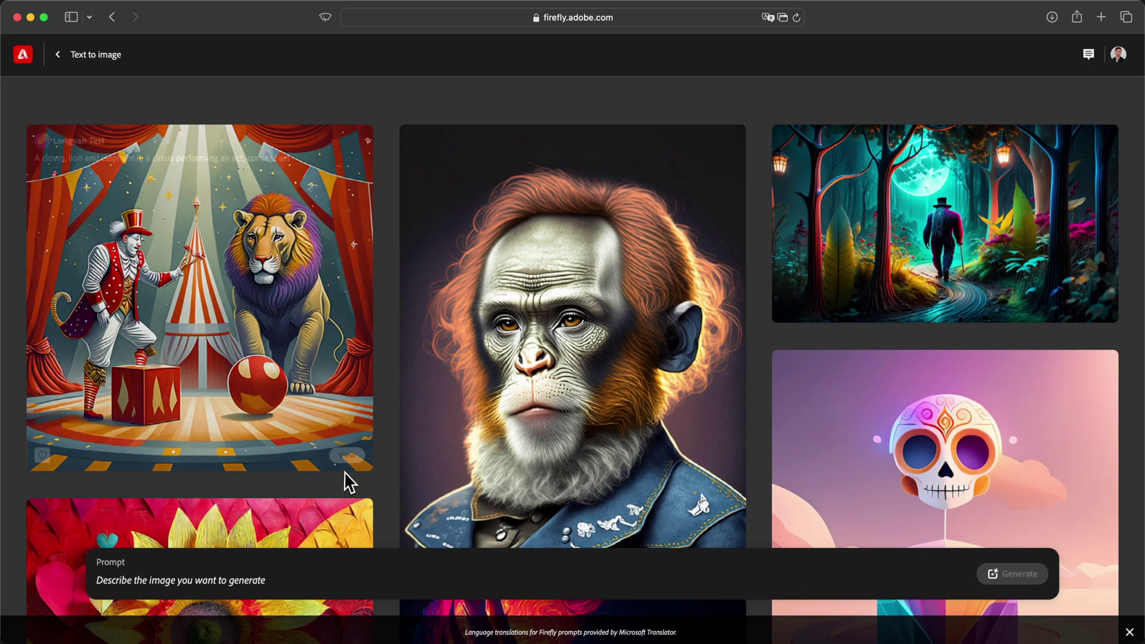
pyautogui.write('blue g')
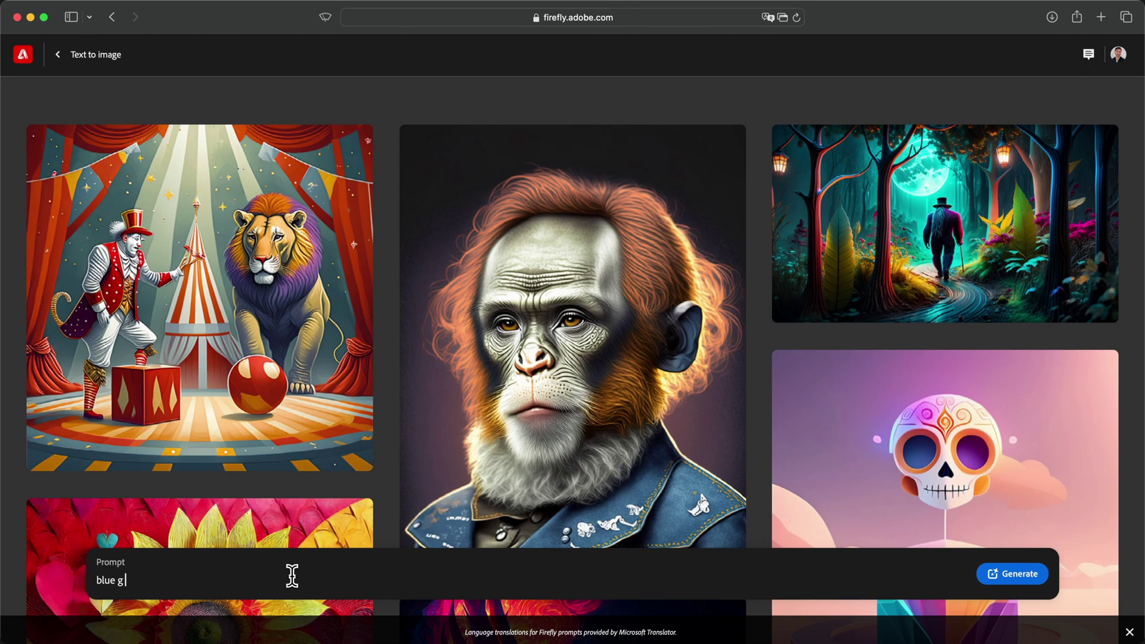
pyautogui.write(' wa')
pyautogui.write('gon suv')
pyautogui.click(1012, 574)
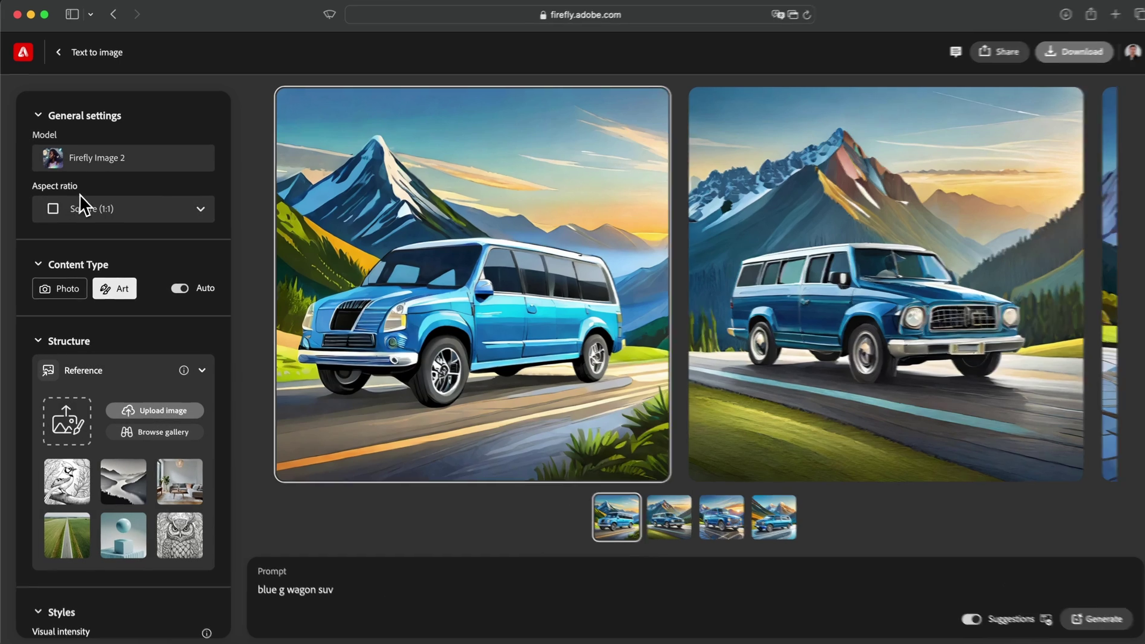
# Set the aspect ratio to Widescreen (16:9) and the content type to Art, with automatic content type switched off.
pyautogui.click(80, 205)
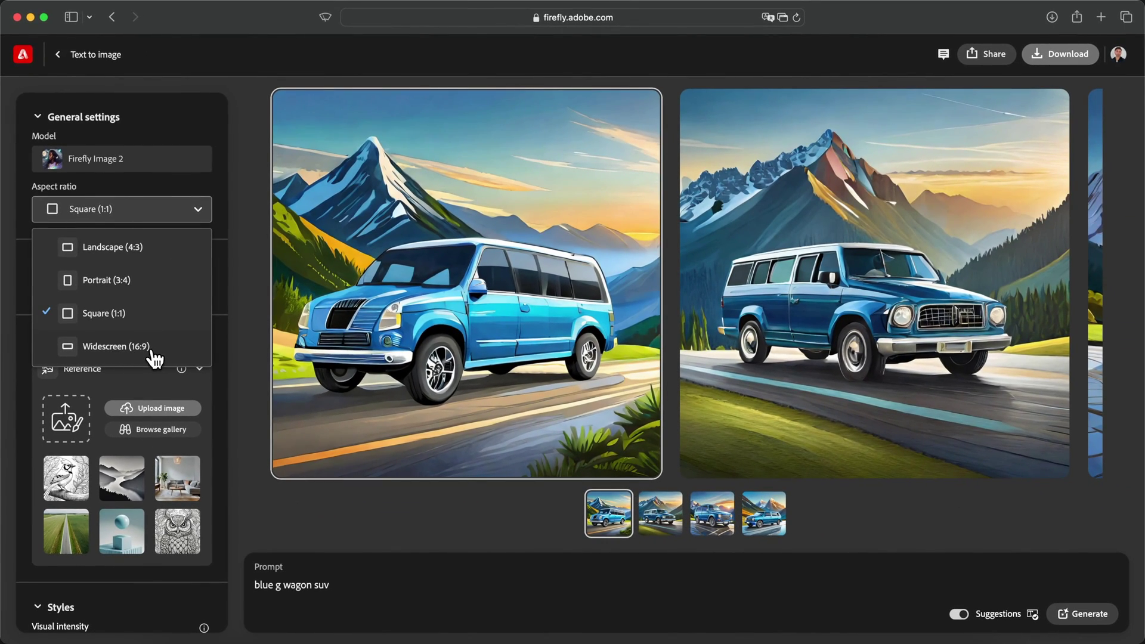
pyautogui.click(138, 343)
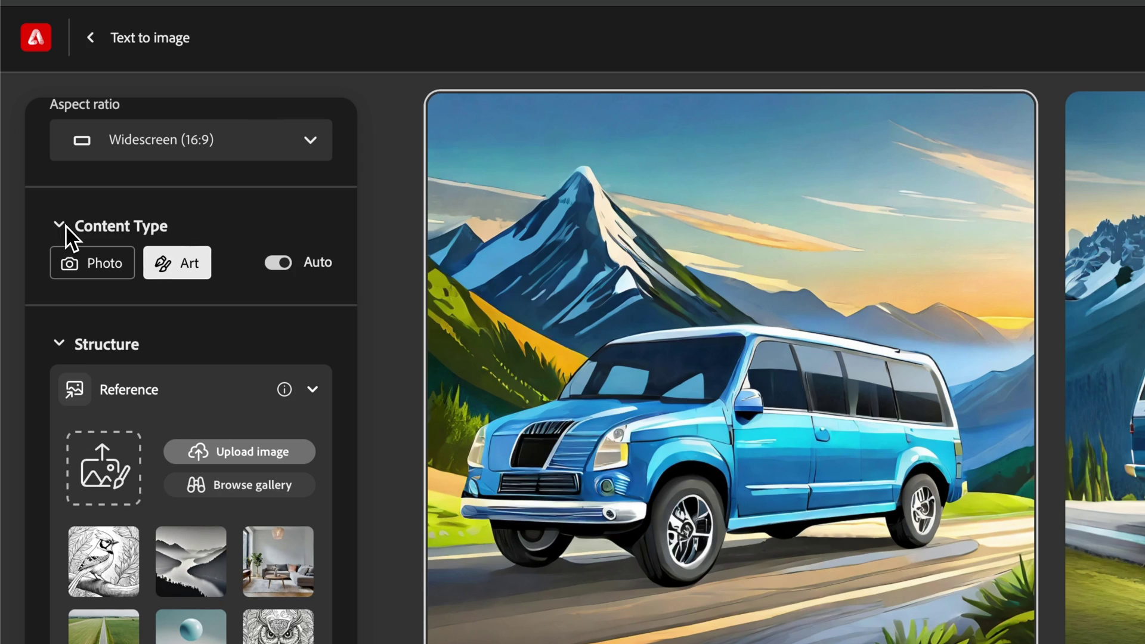
pyautogui.click(67, 228)
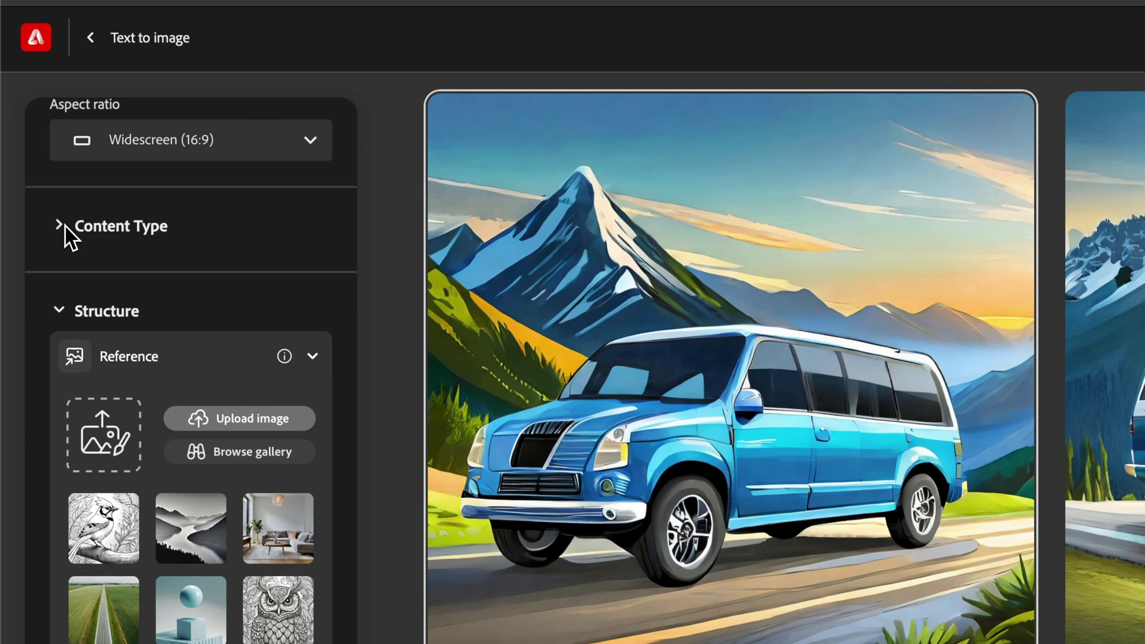
pyautogui.click(69, 232)
pyautogui.click(89, 263)
pyautogui.click(182, 265)
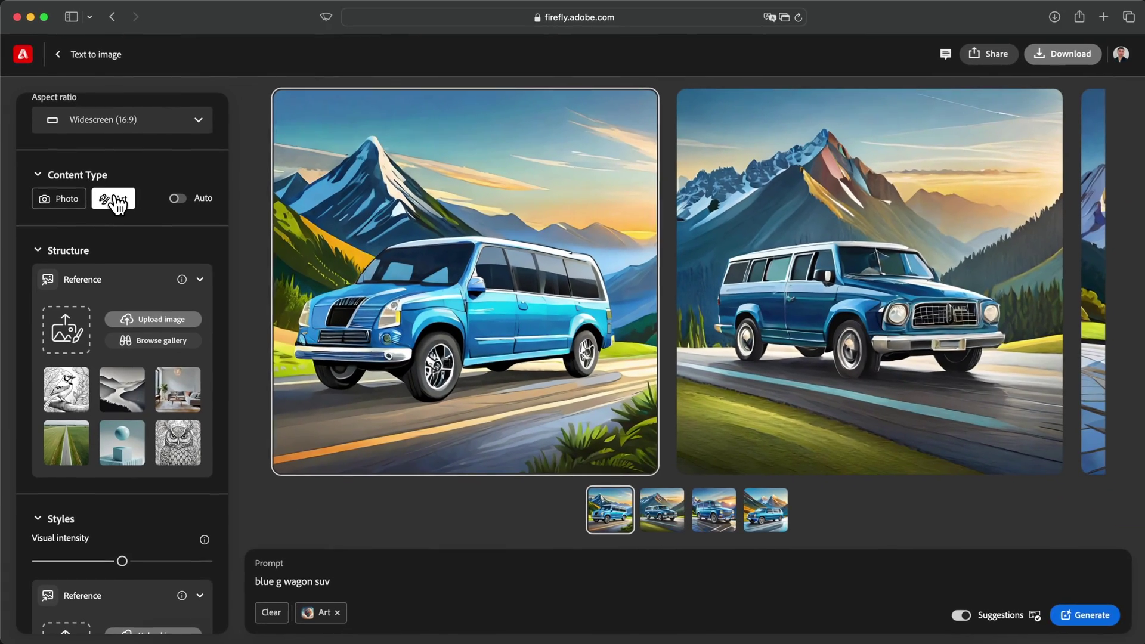
pyautogui.click(67, 272)
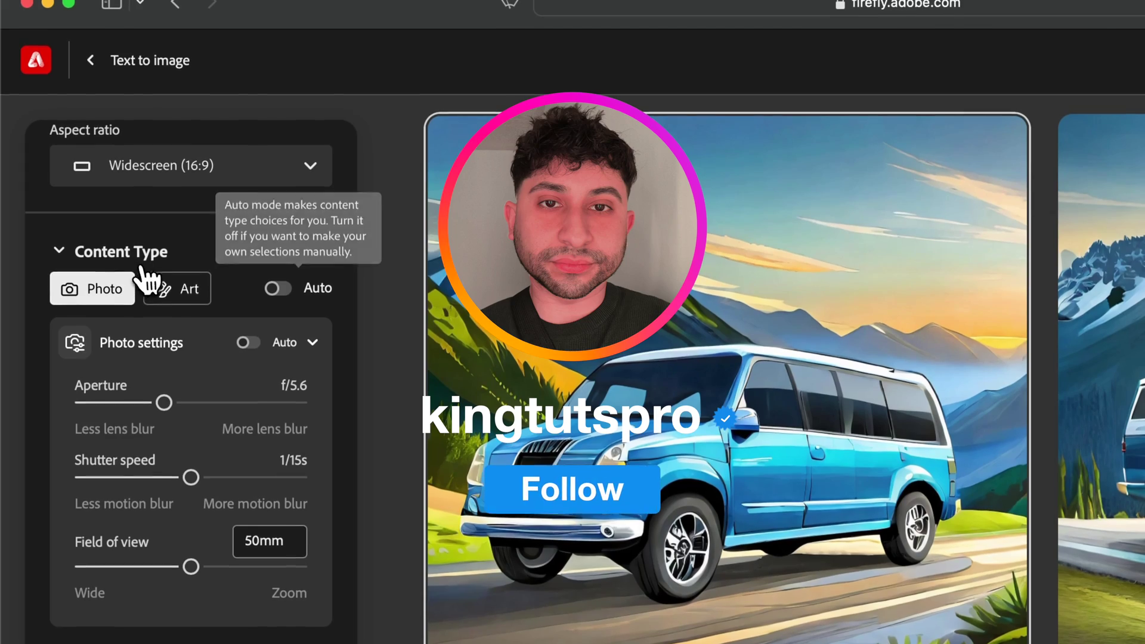
pyautogui.click(113, 198)
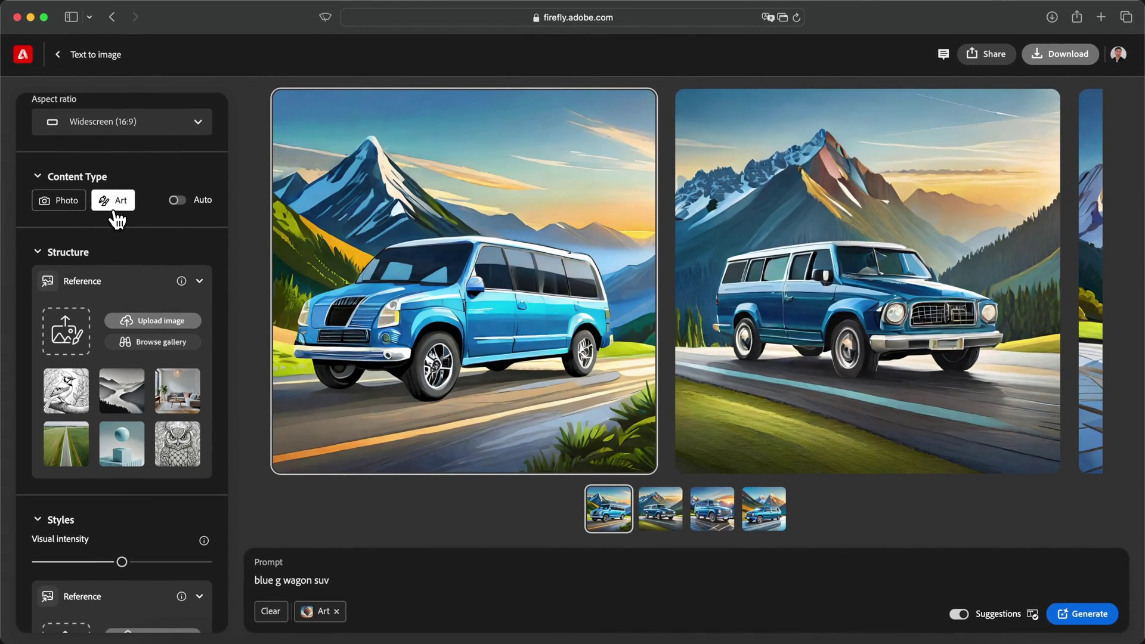
# Upload image1.jpg from the Desktop as the structure reference and raise its strength to the maximum.
pyautogui.scroll(-3, 142, 176)
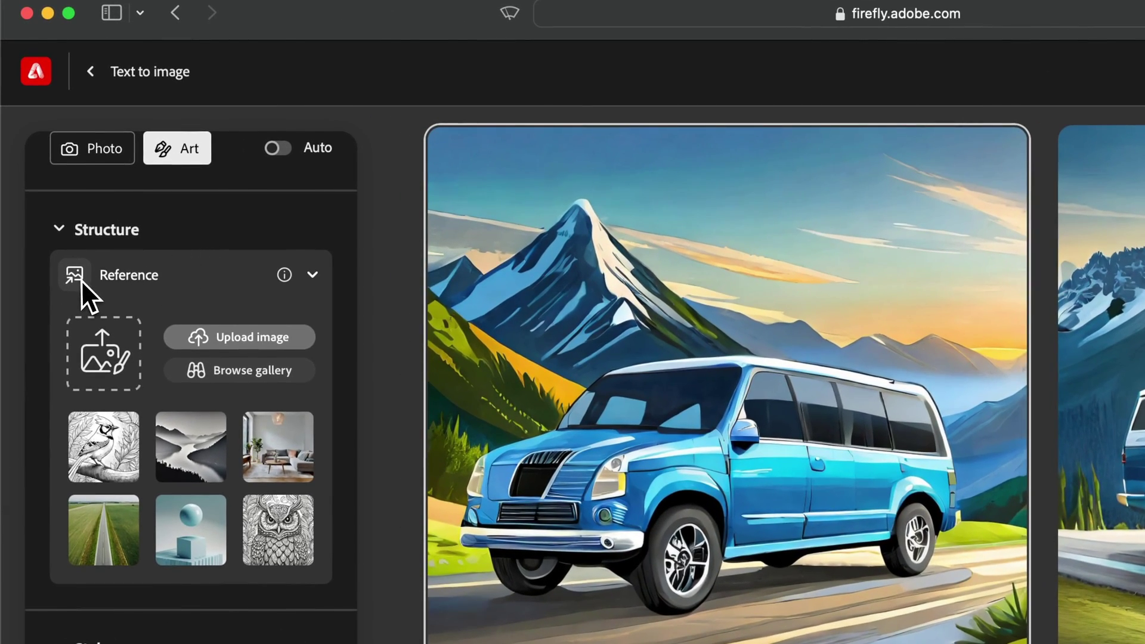
pyautogui.moveTo(283, 277)
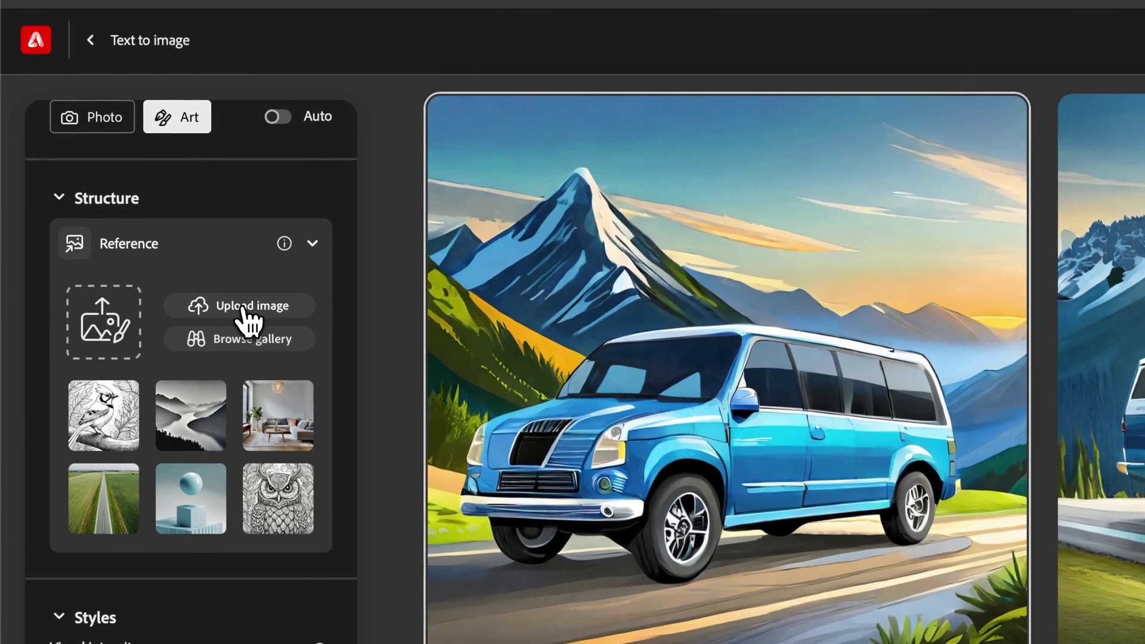
pyautogui.click(160, 225)
pyautogui.click(340, 199)
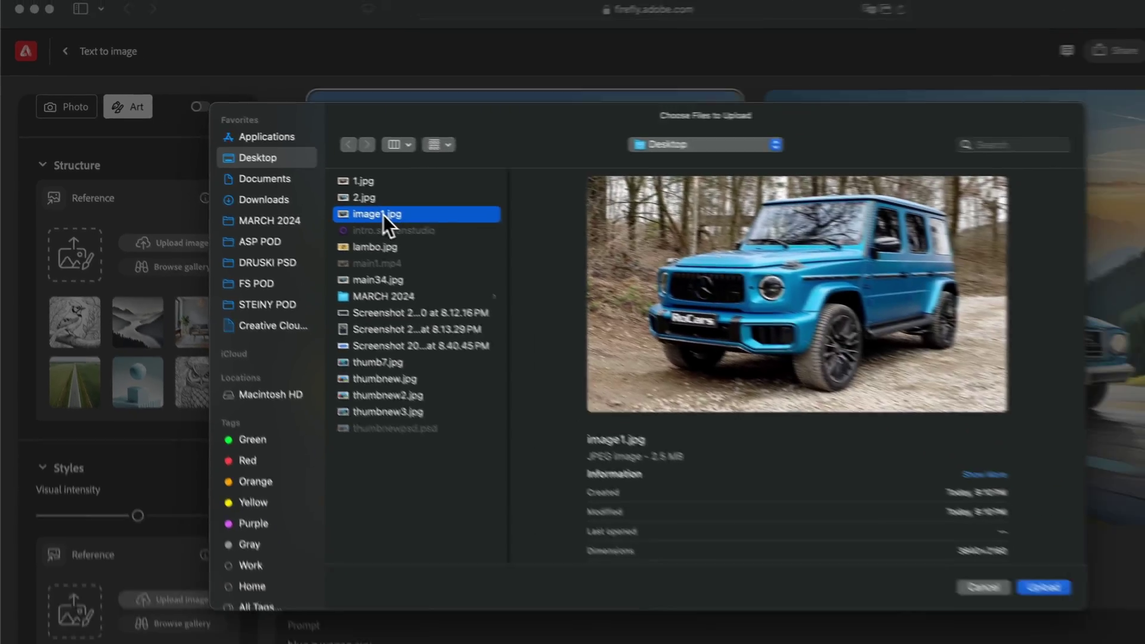
pyautogui.press('space')
pyautogui.press('space')
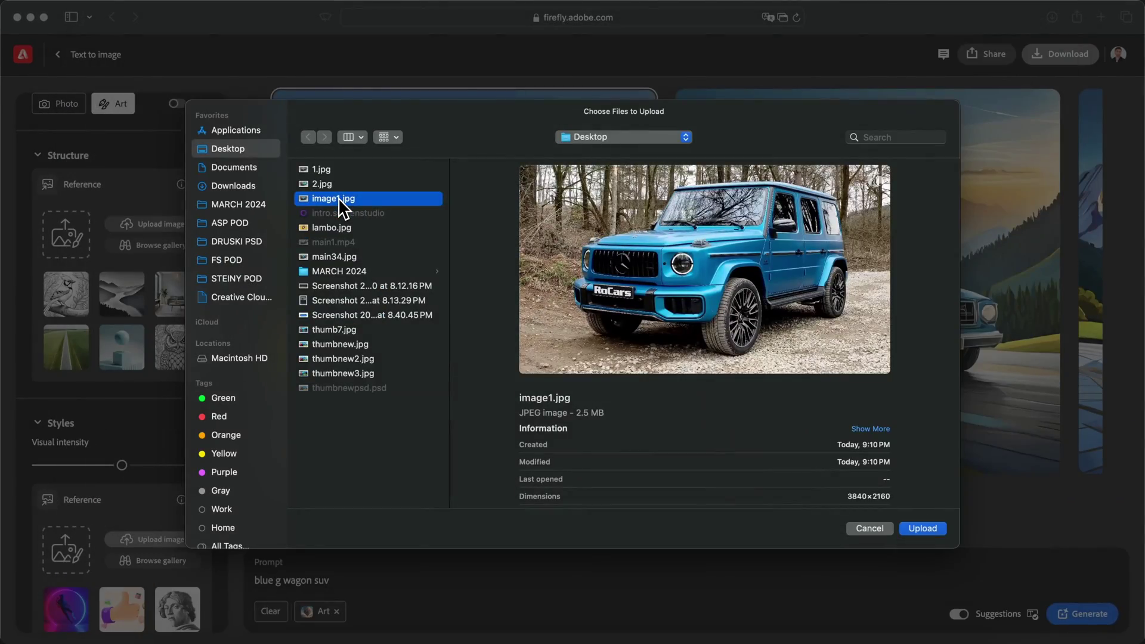
pyautogui.doubleClick(338, 199)
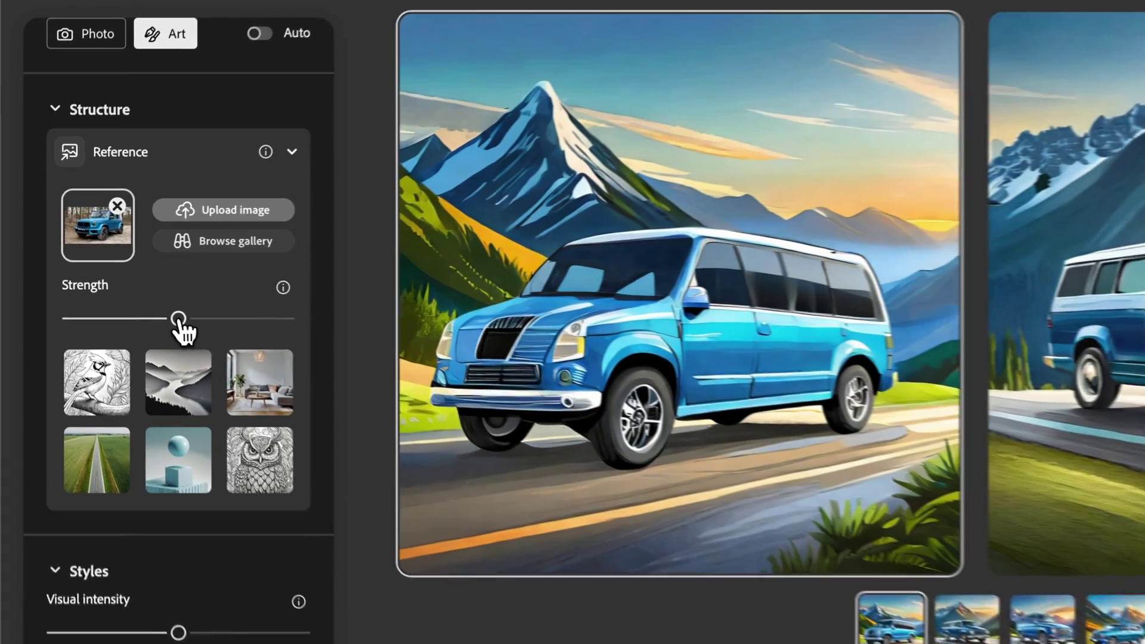
pyautogui.moveTo(122, 298); pyautogui.dragTo(203, 297)
# Upload image1.jpg from the Desktop as the style reference.
pyautogui.scroll(-5, 145, 241)
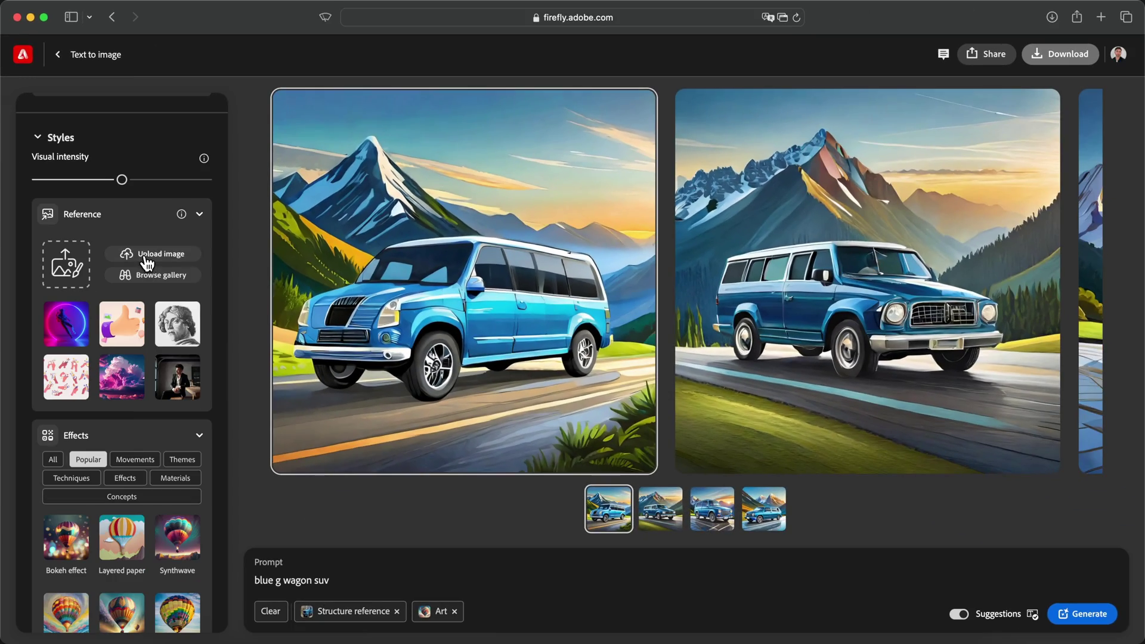
pyautogui.click(252, 403)
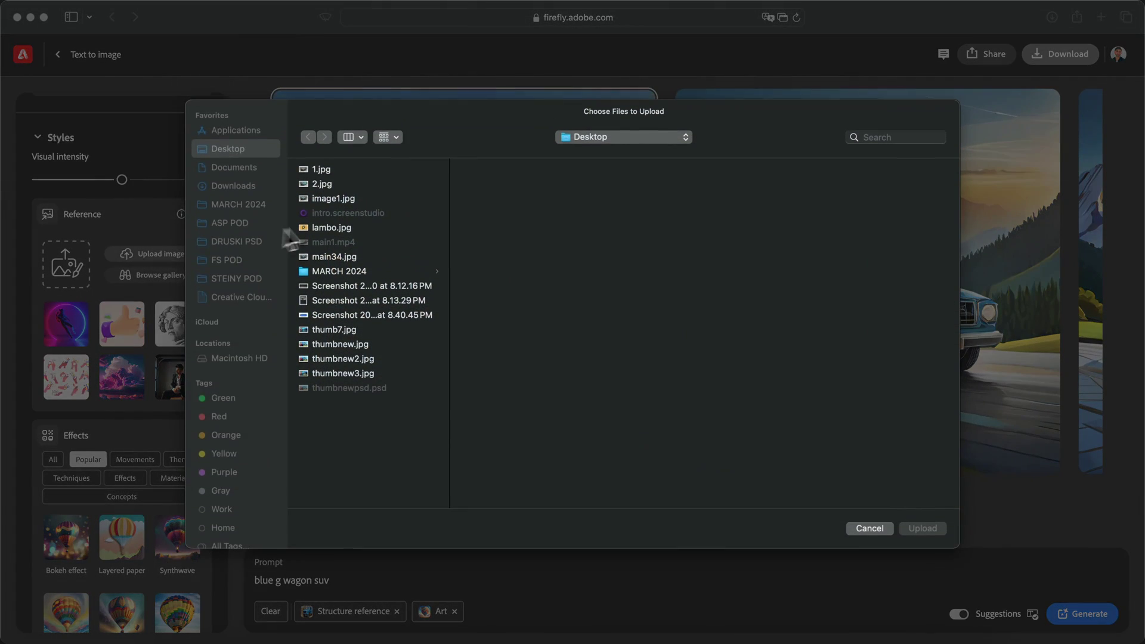
pyautogui.click(365, 200)
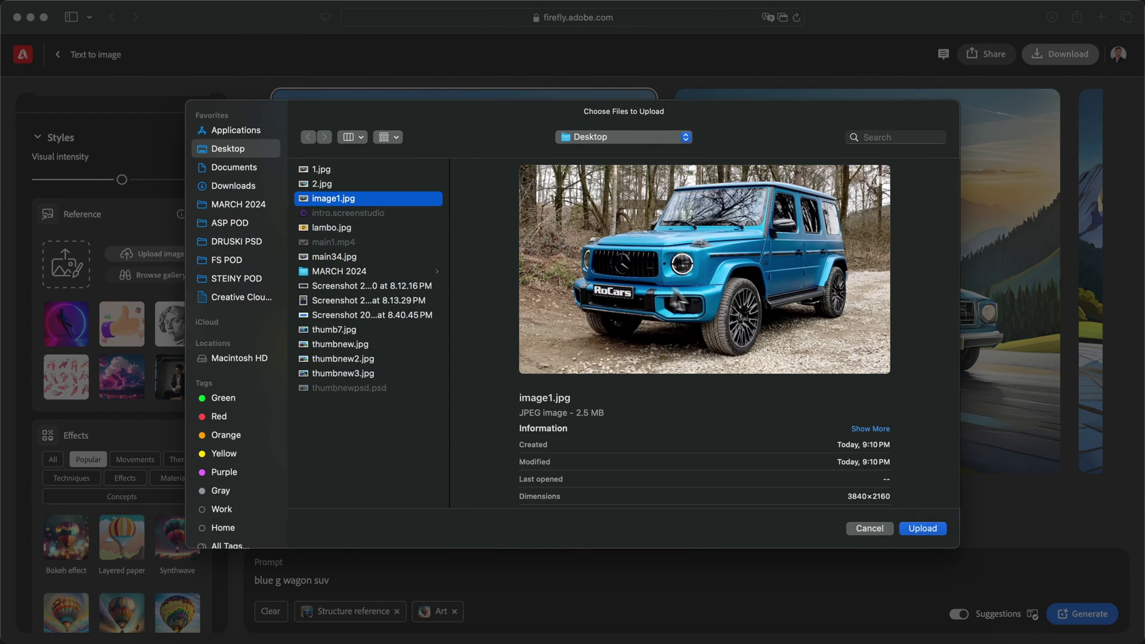
pyautogui.click(925, 528)
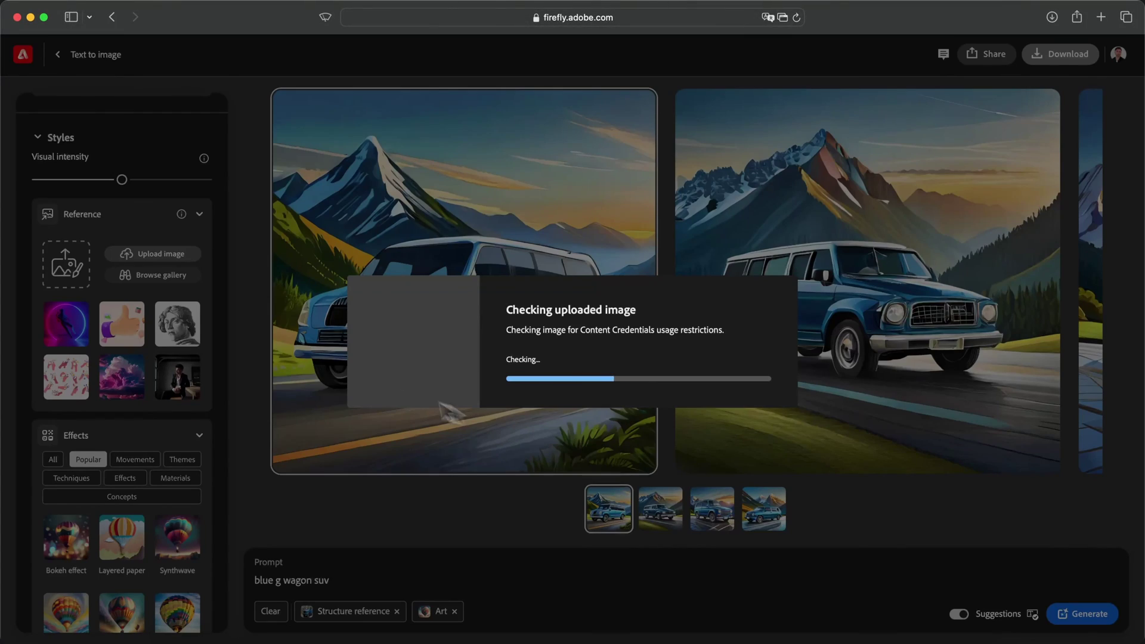
# Add the Digital art, Cyberpunk and 3d effects to the image style.
pyautogui.scroll(-5, 86, 280)
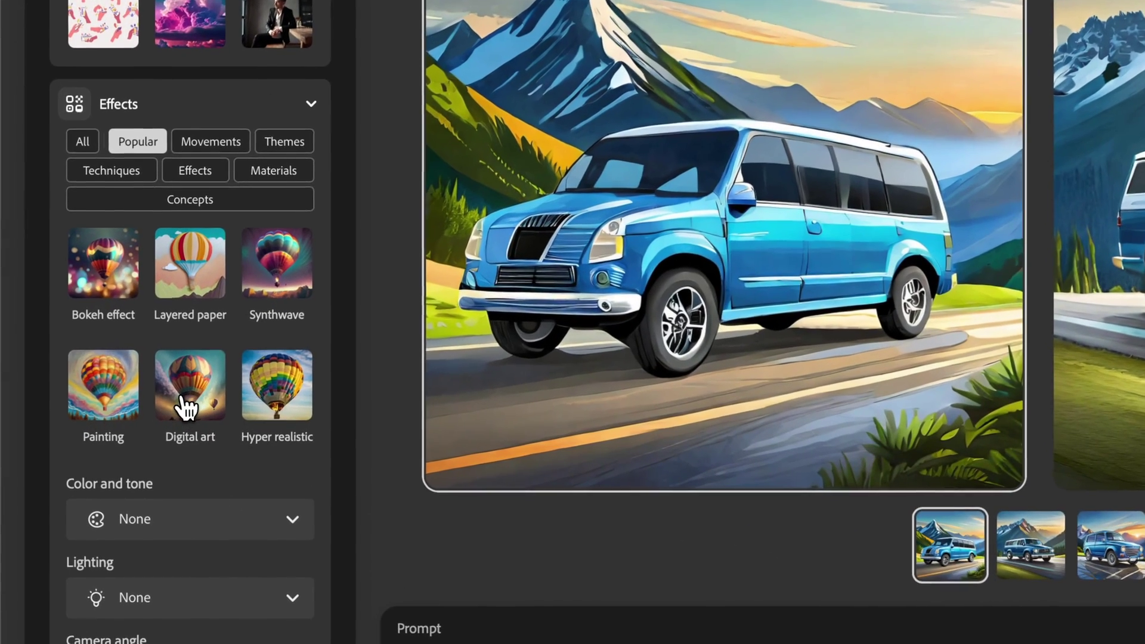
pyautogui.click(119, 421)
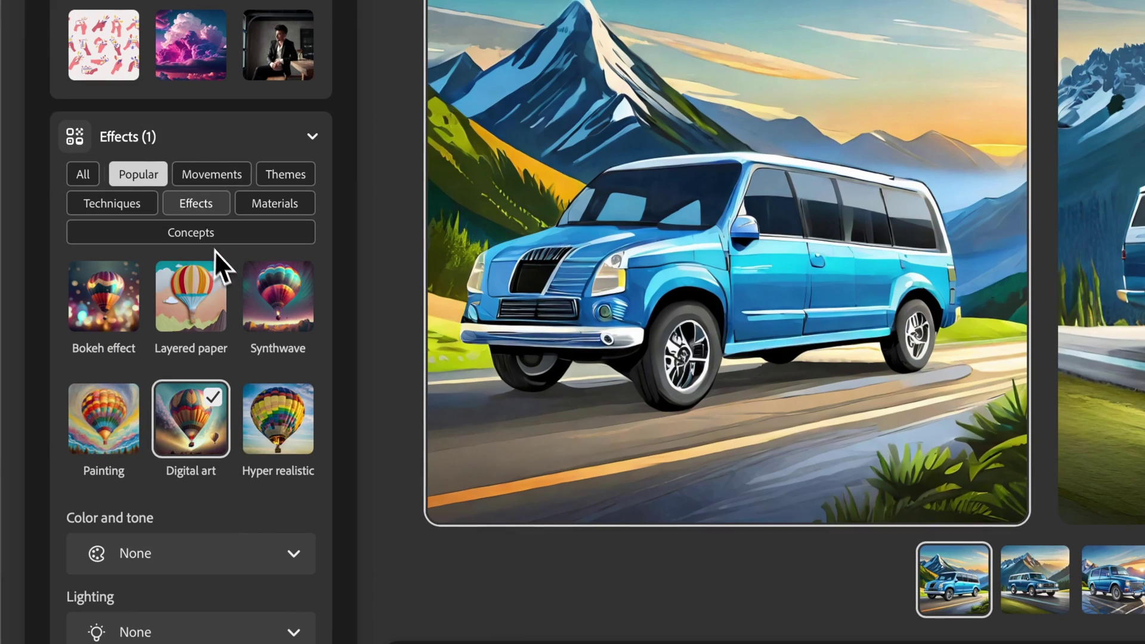
pyautogui.click(208, 174)
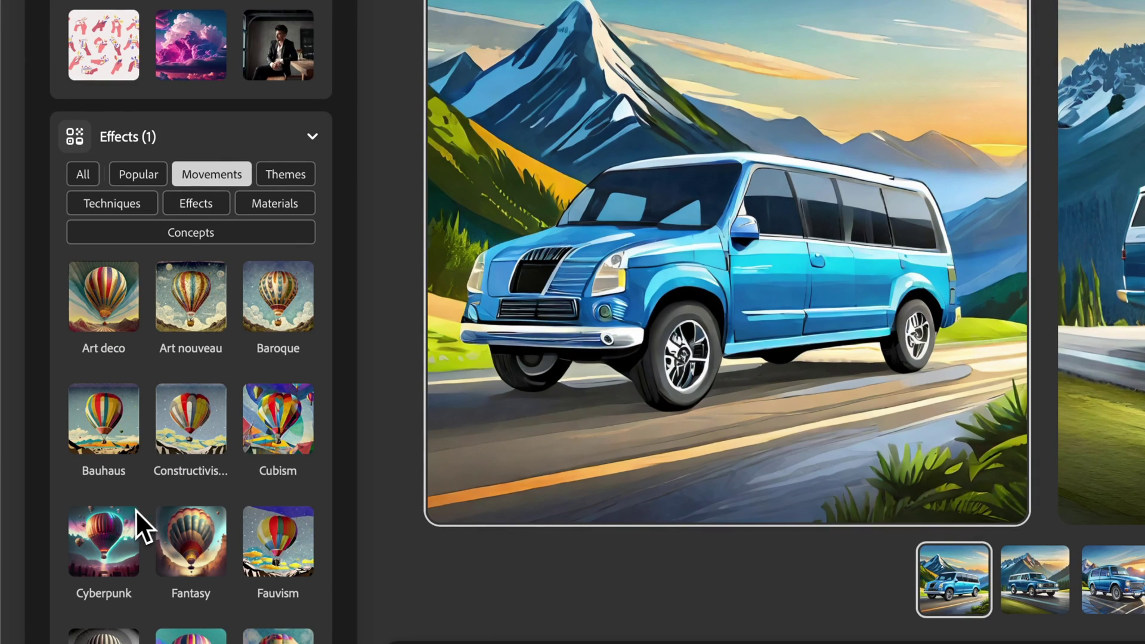
pyautogui.click(104, 558)
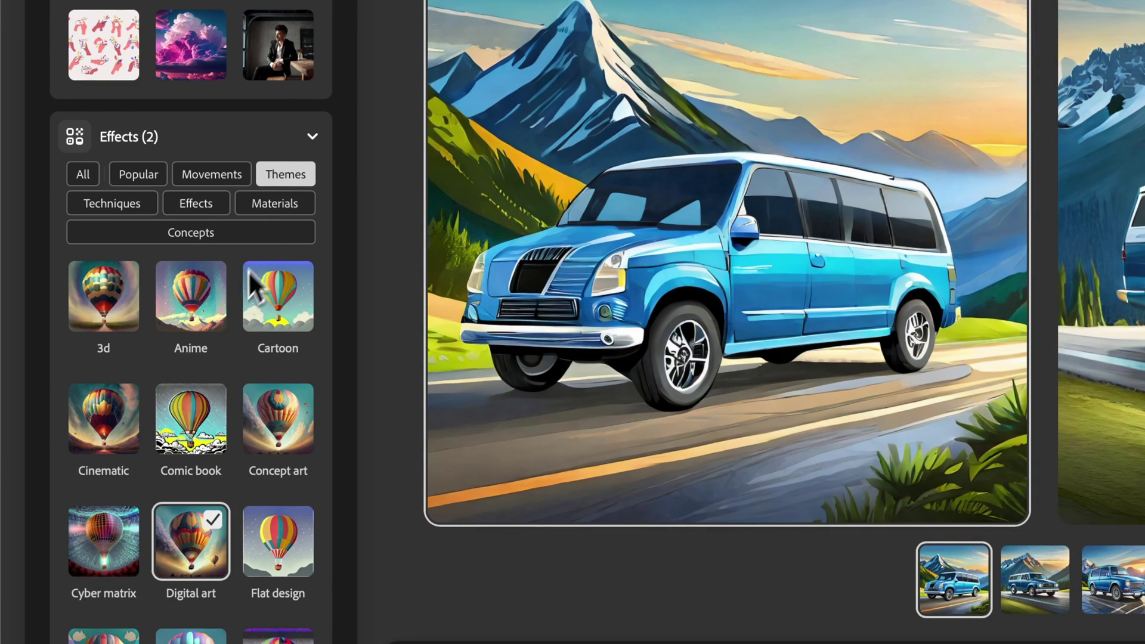
pyautogui.click(112, 306)
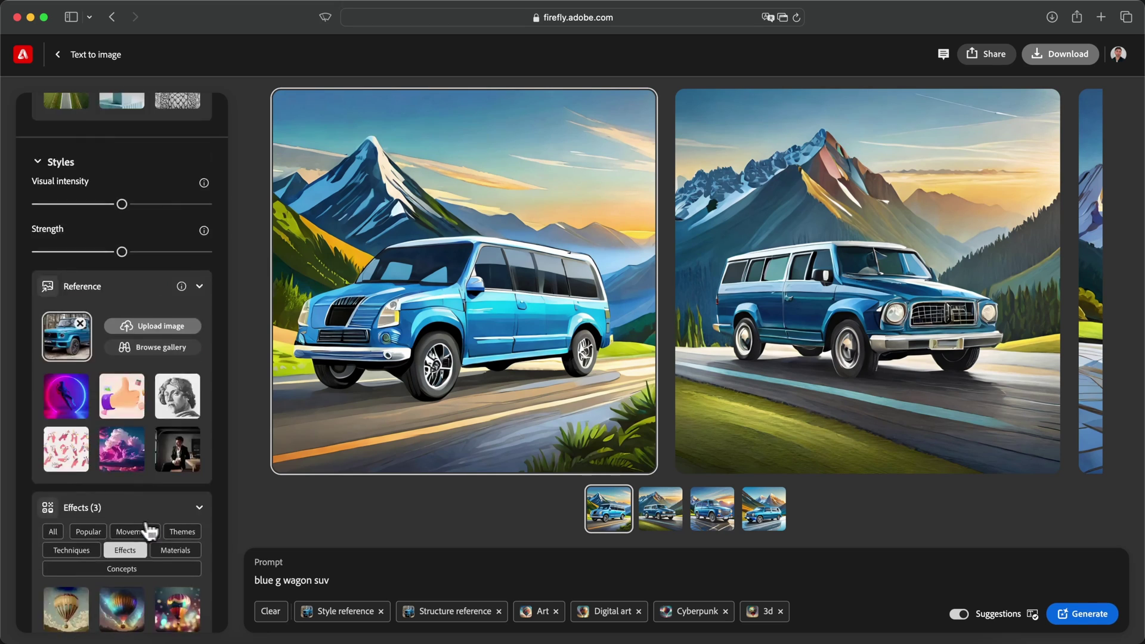
# Generate the images with these settings and view the second and third results.
pyautogui.scroll(8, 145, 531)
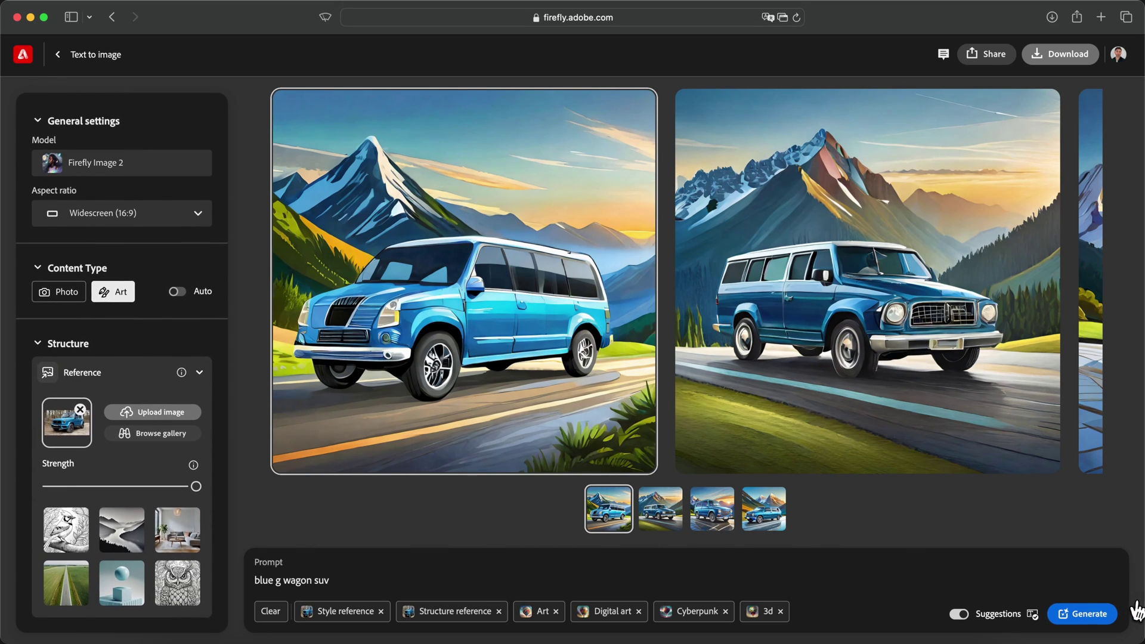
pyautogui.click(1098, 616)
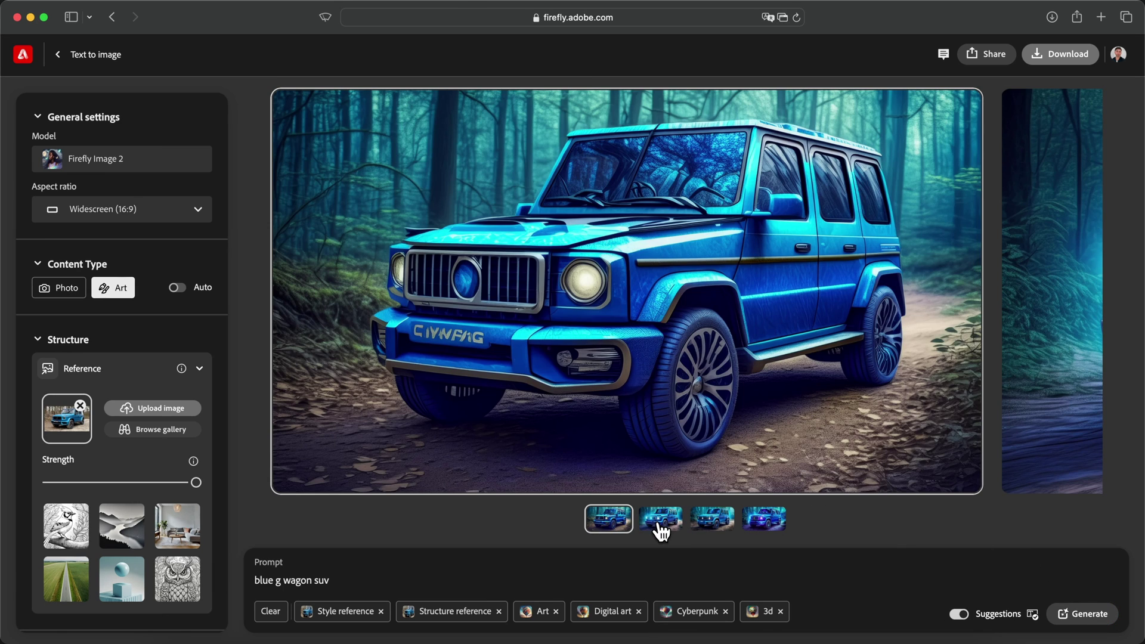
pyautogui.click(661, 520)
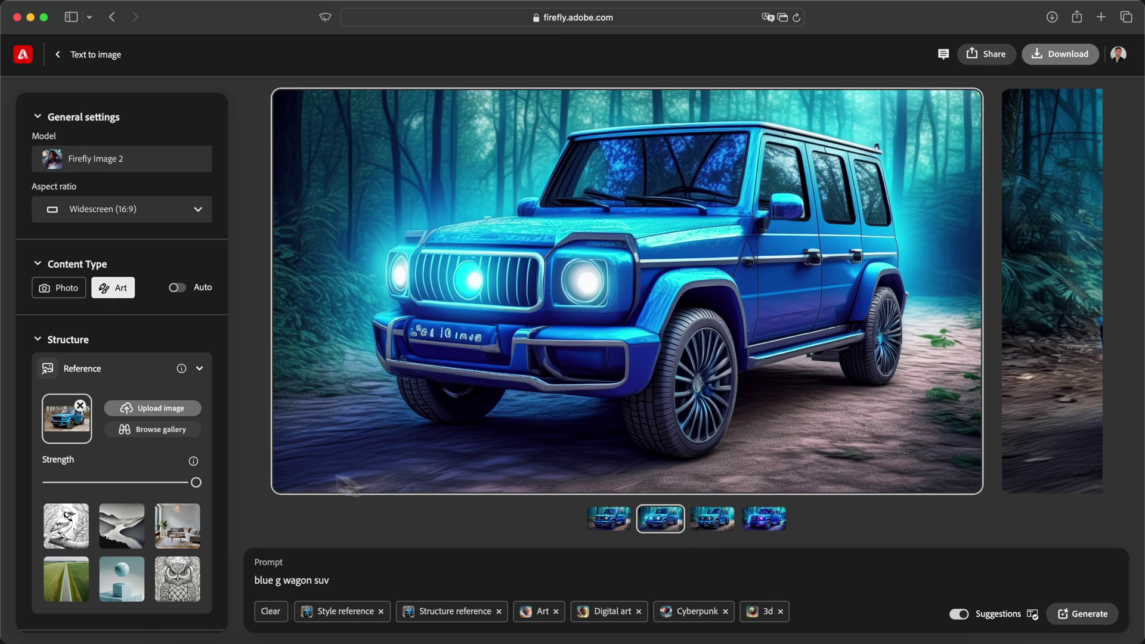
pyautogui.scroll(-6, 74, 412)
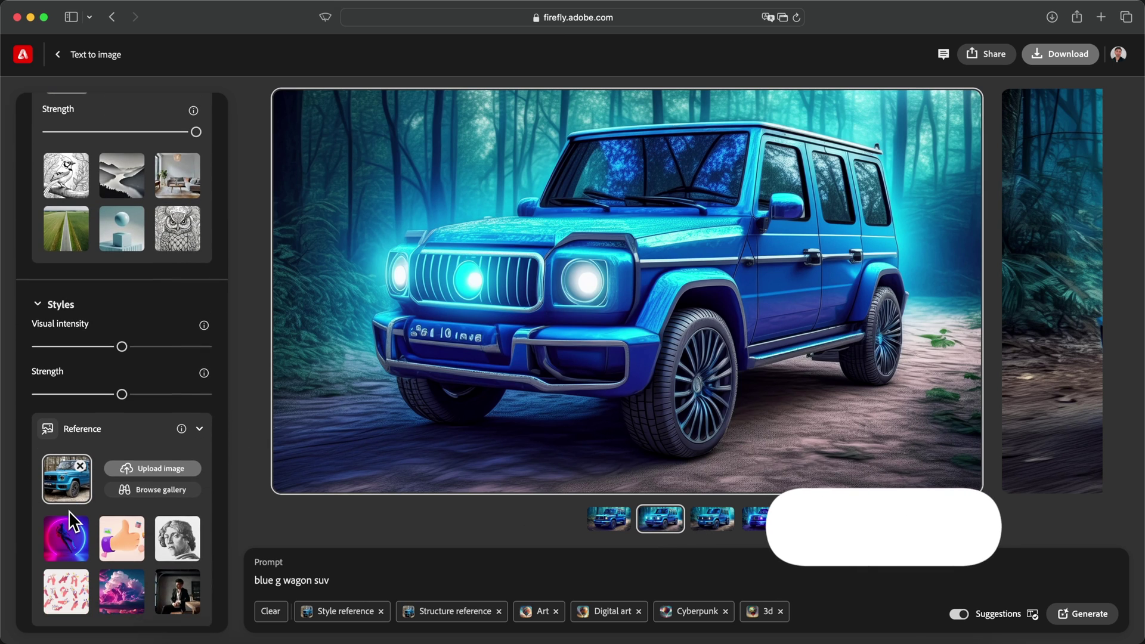
pyautogui.scroll(5, 72, 507)
pyautogui.scroll(-3, 187, 439)
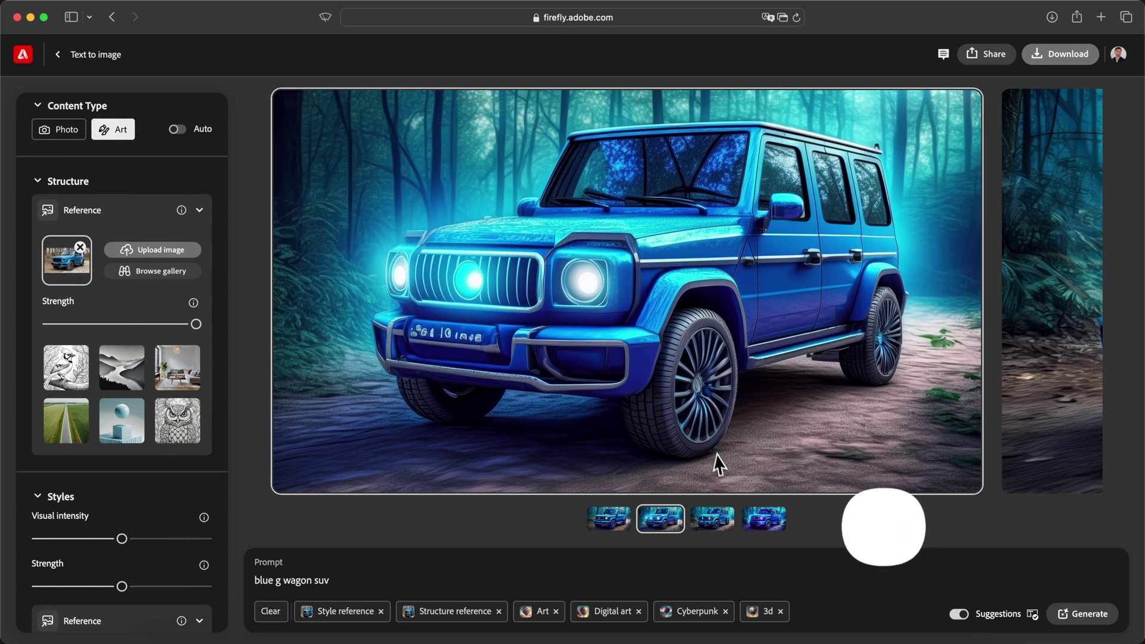
pyautogui.click(713, 518)
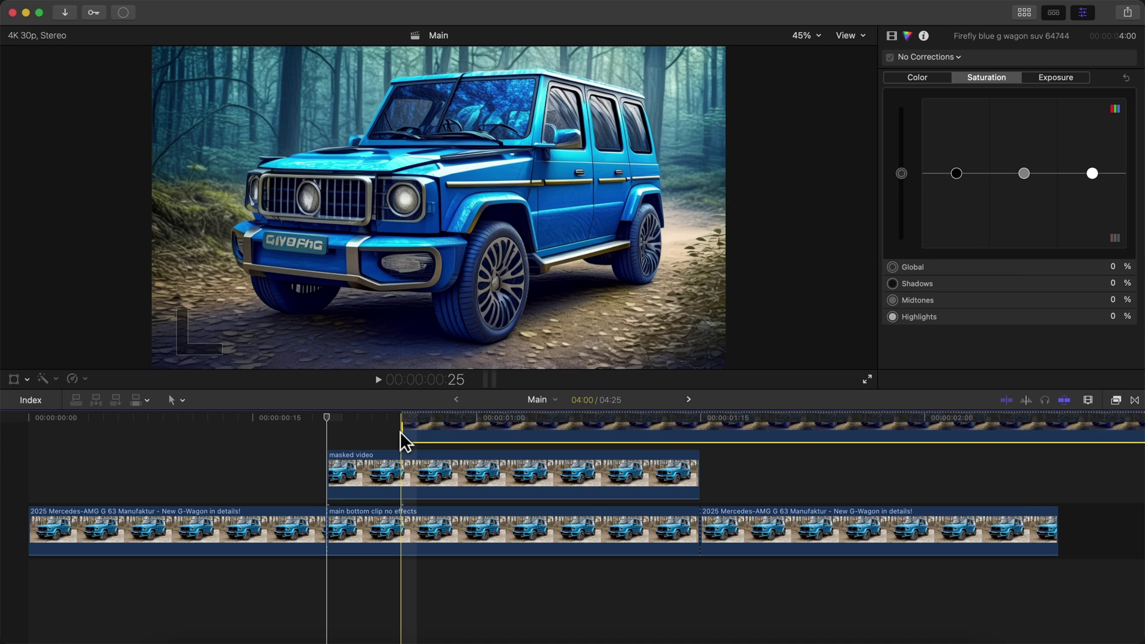
# In Final Cut Pro, place the Firefly image clip above the masked video with matching starts, and toggle its visibility to compare them.
pyautogui.moveTo(418, 445); pyautogui.dragTo(356, 471)
pyautogui.press('v')
pyautogui.press('v')
pyautogui.press('v')
pyautogui.press('v')
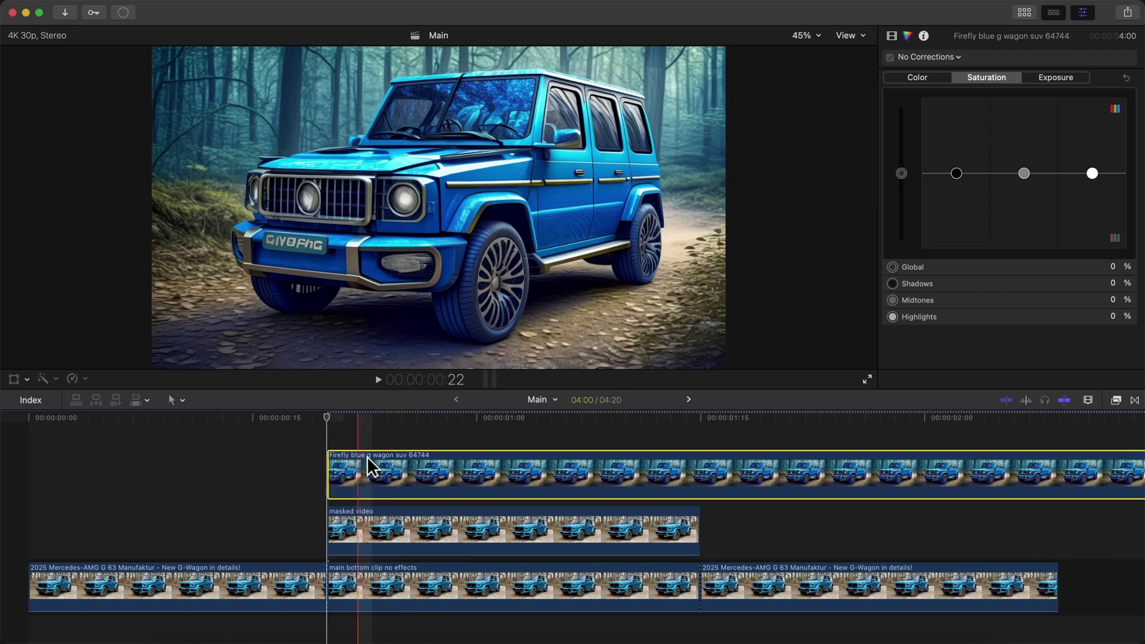
pyautogui.press('v')
pyautogui.press('v')
pyautogui.press('v')
pyautogui.press('v')
pyautogui.press('v')
pyautogui.press('v')
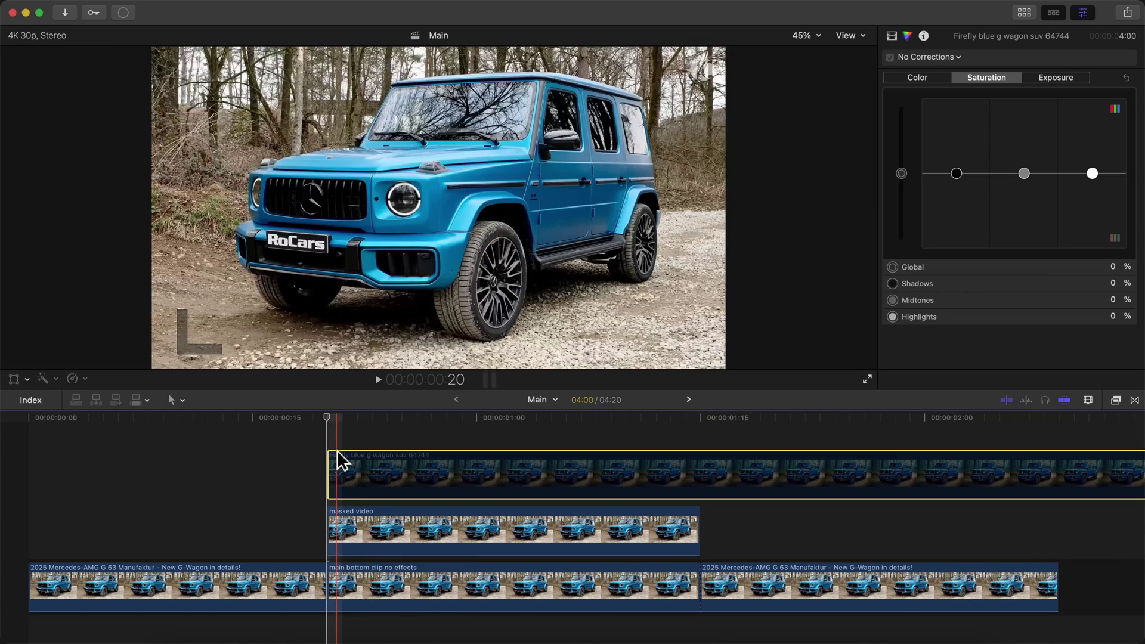
pyautogui.press('v')
pyautogui.press('v')
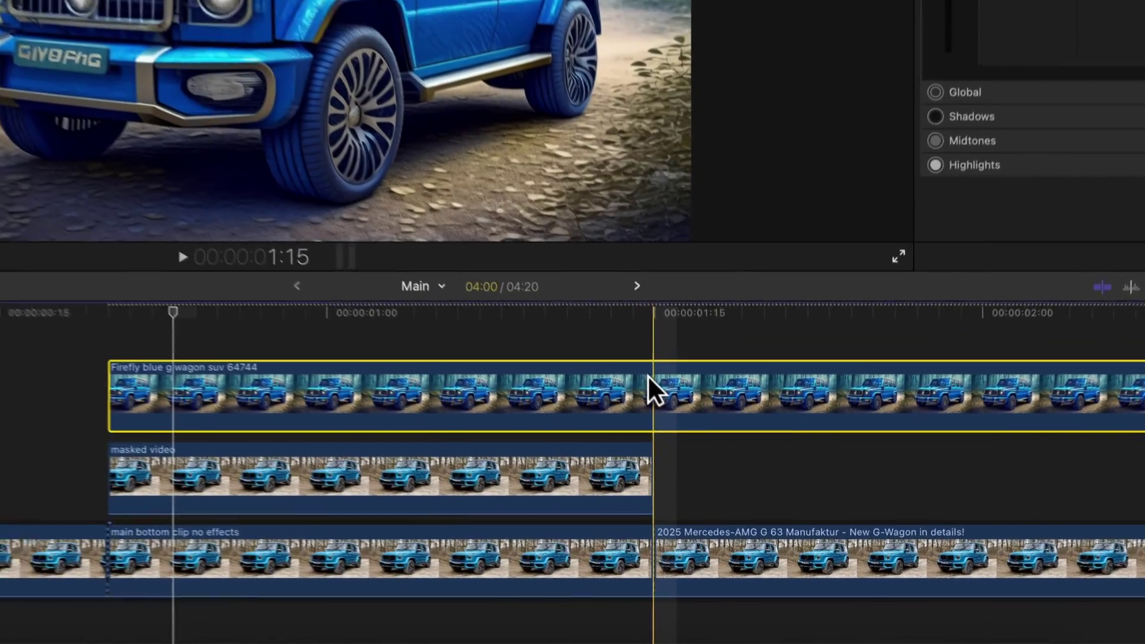
# Cut the Firefly image clip at 1:15, where the masked video ends, and delete the remainder.
pyautogui.press('super+b')
pyautogui.click(737, 524)
pyautogui.press('Delete')
# Extend the Firefly image about 10 frames before and after the masked video, keeping both extensions as separate clips.
pyautogui.moveTo(63, 356); pyautogui.dragTo(0, 356)
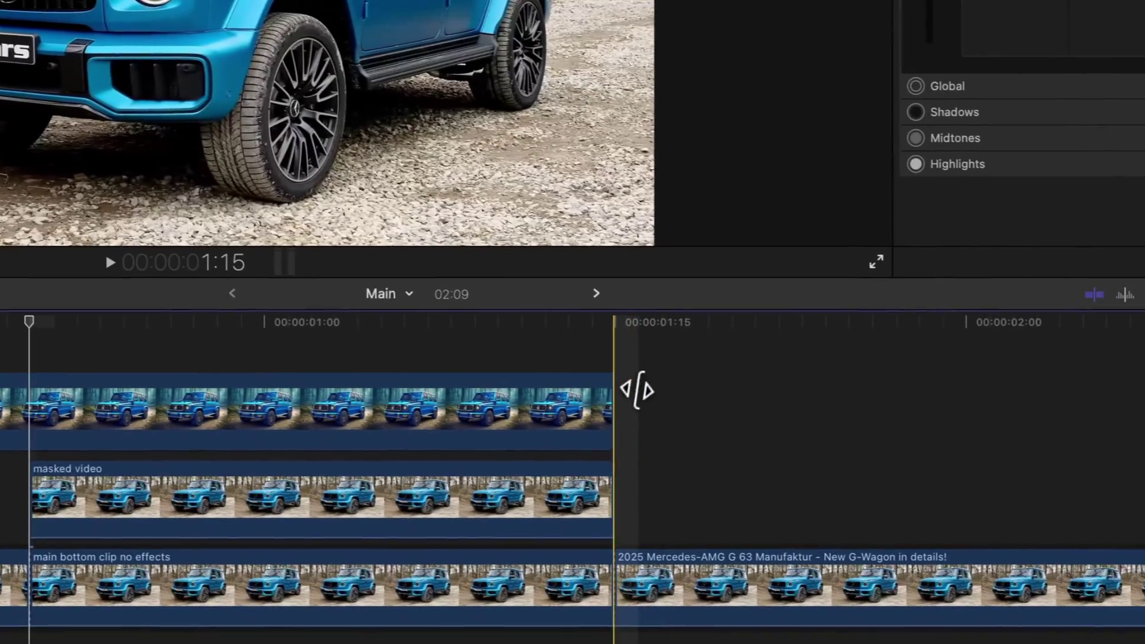
pyautogui.moveTo(1017, 424); pyautogui.dragTo(1144, 425)
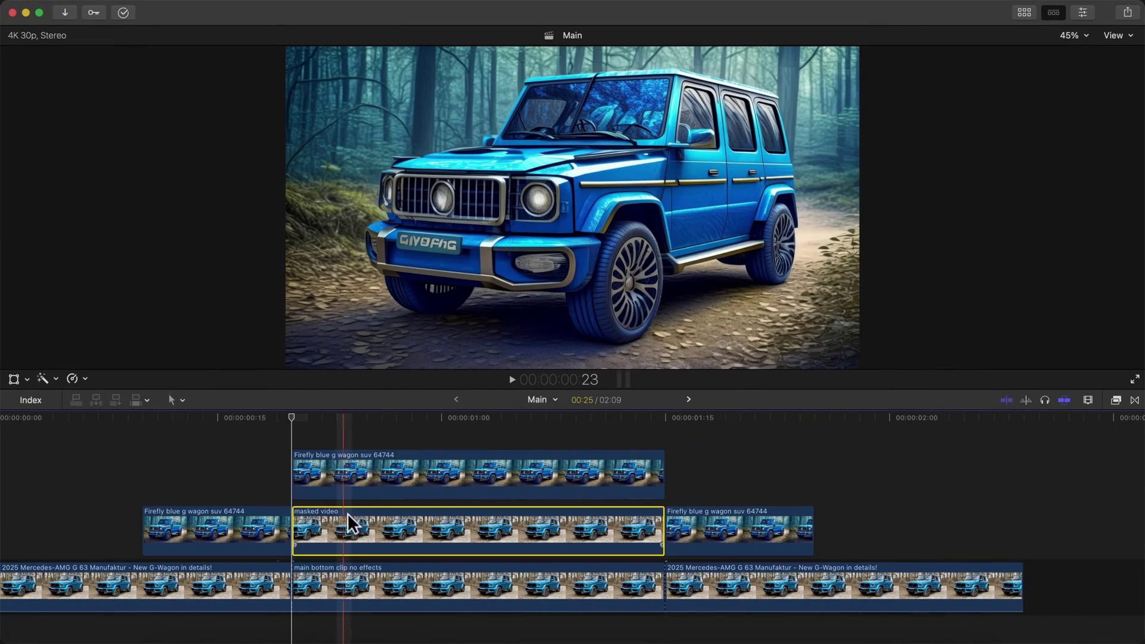
# Compare the middle Firefly clip with the masked video below by toggling its visibility, and leave the Firefly clip disabled.
pyautogui.press('v')
pyautogui.click(333, 532)
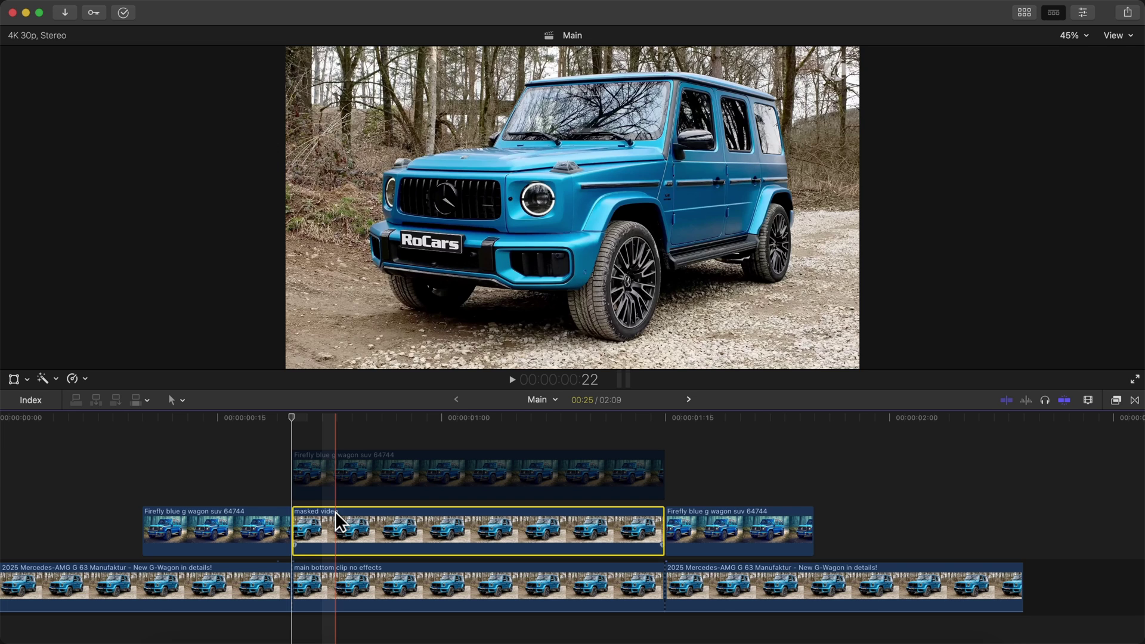
pyautogui.click(351, 473)
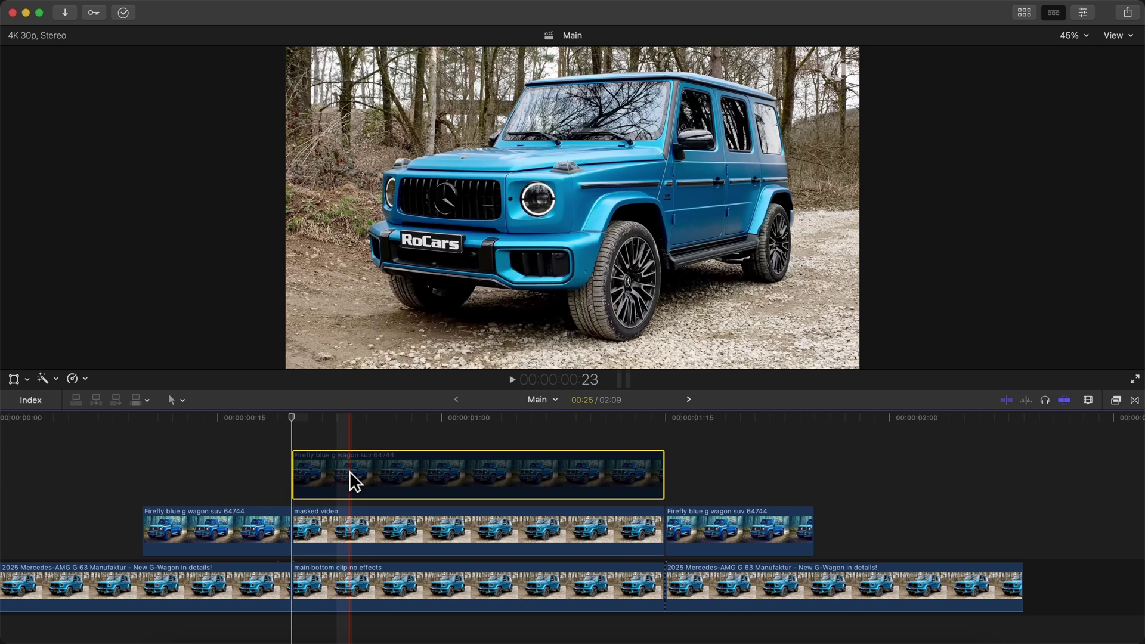
pyautogui.press('v')
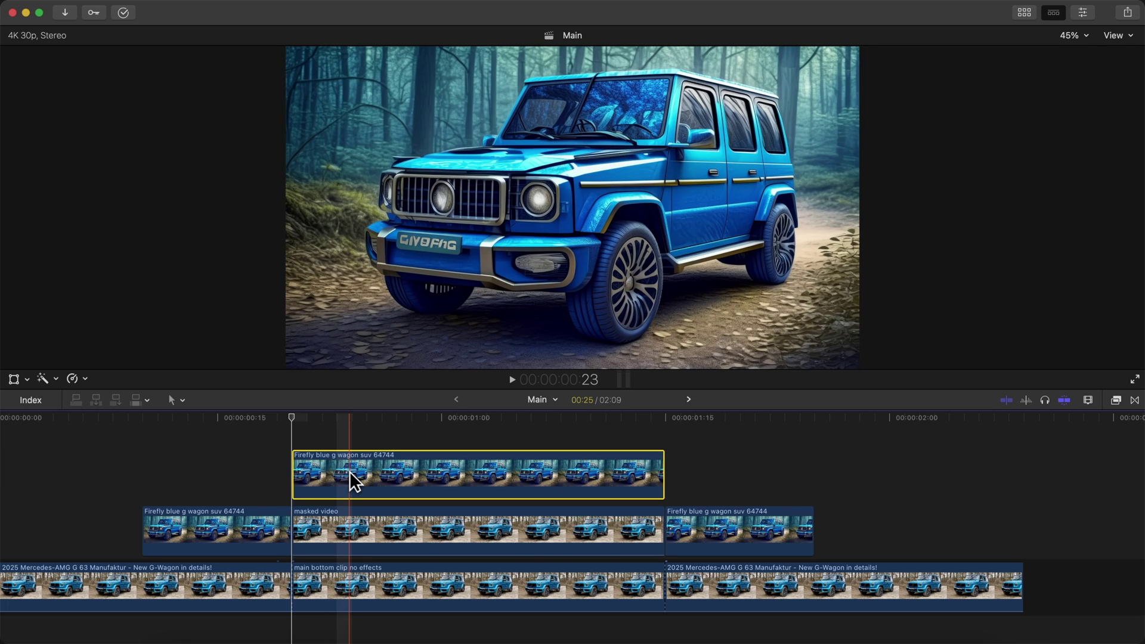
pyautogui.press('v')
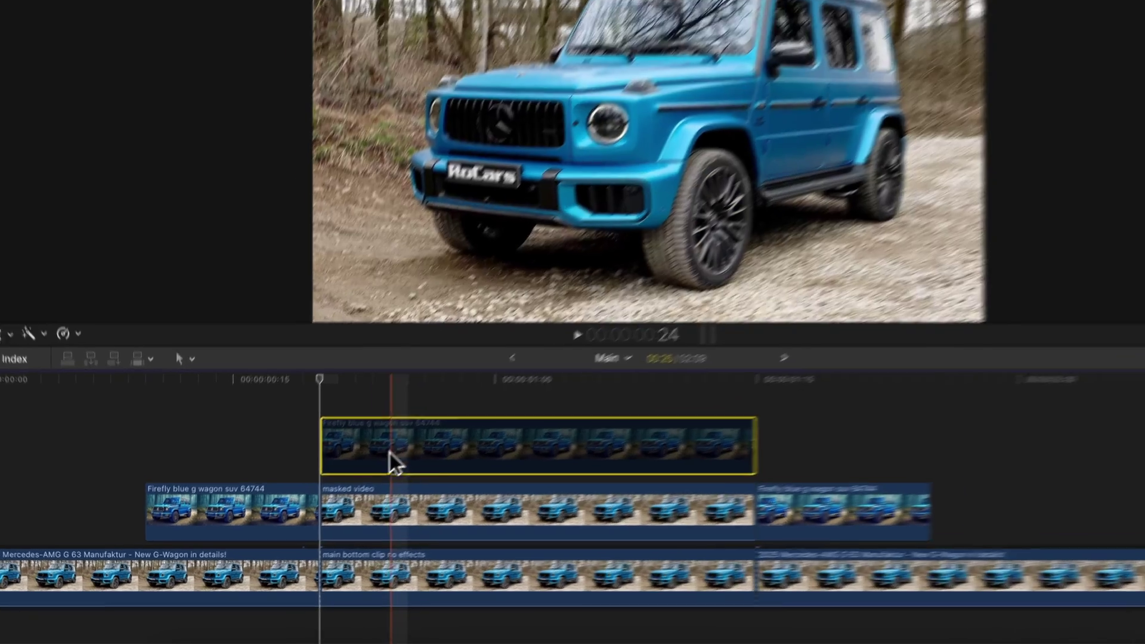
# Place a duplicate of the masked video above the Firefly clip at the same start time, and re-enable the Firefly clip.
pyautogui.click(346, 523)
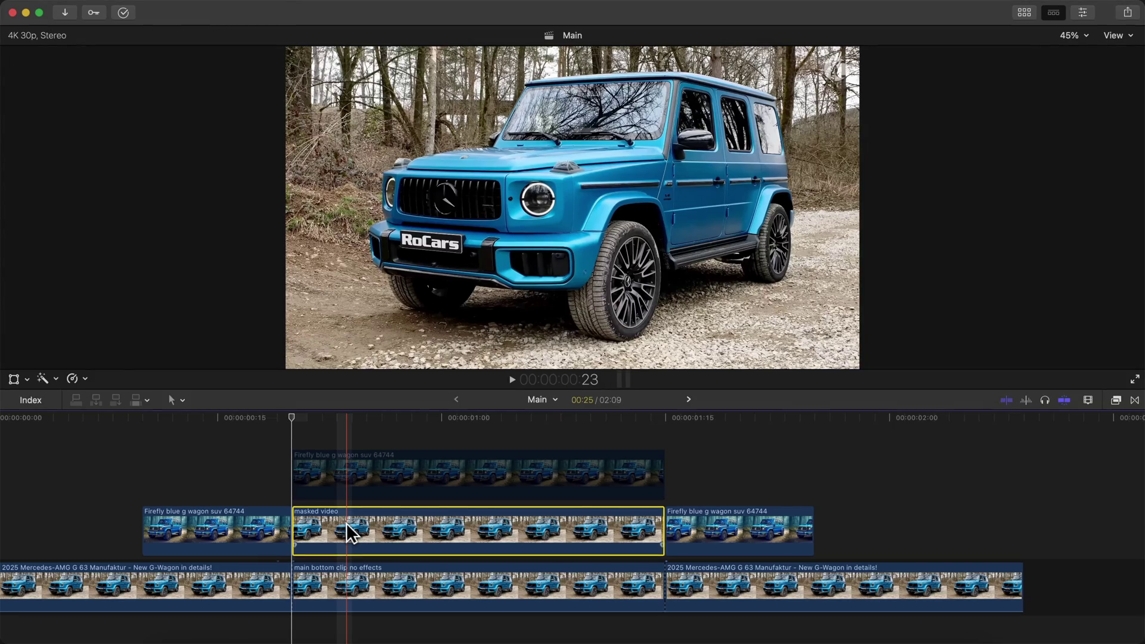
pyautogui.moveTo(347, 523); pyautogui.dragTo(354, 428)
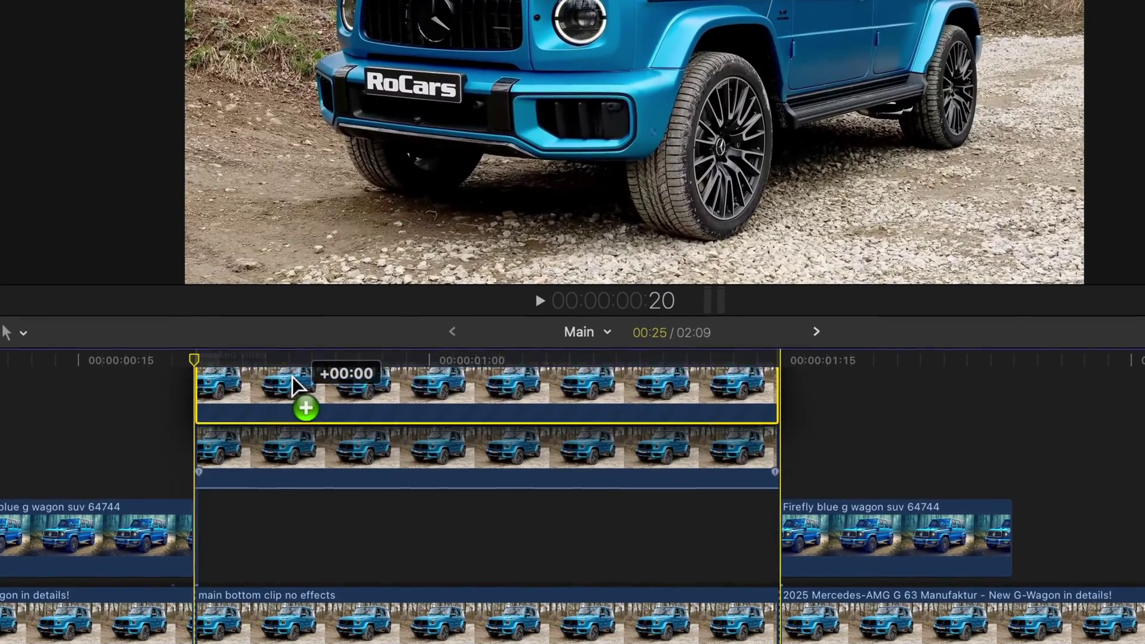
pyautogui.moveTo(292, 378); pyautogui.dragTo(292, 357)
pyautogui.click(292, 535)
pyautogui.press('v')
# Lower the topmost masked video's global exposure to -100% with the Color Board to turn the car into a black silhouette.
pyautogui.click(292, 453)
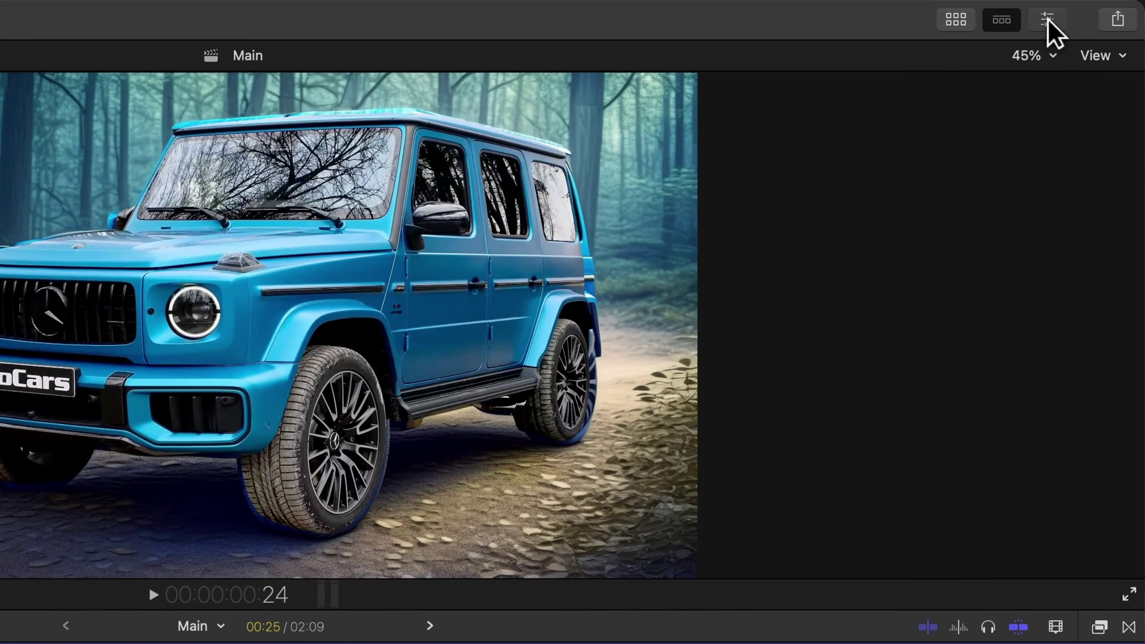
pyautogui.click(1047, 20)
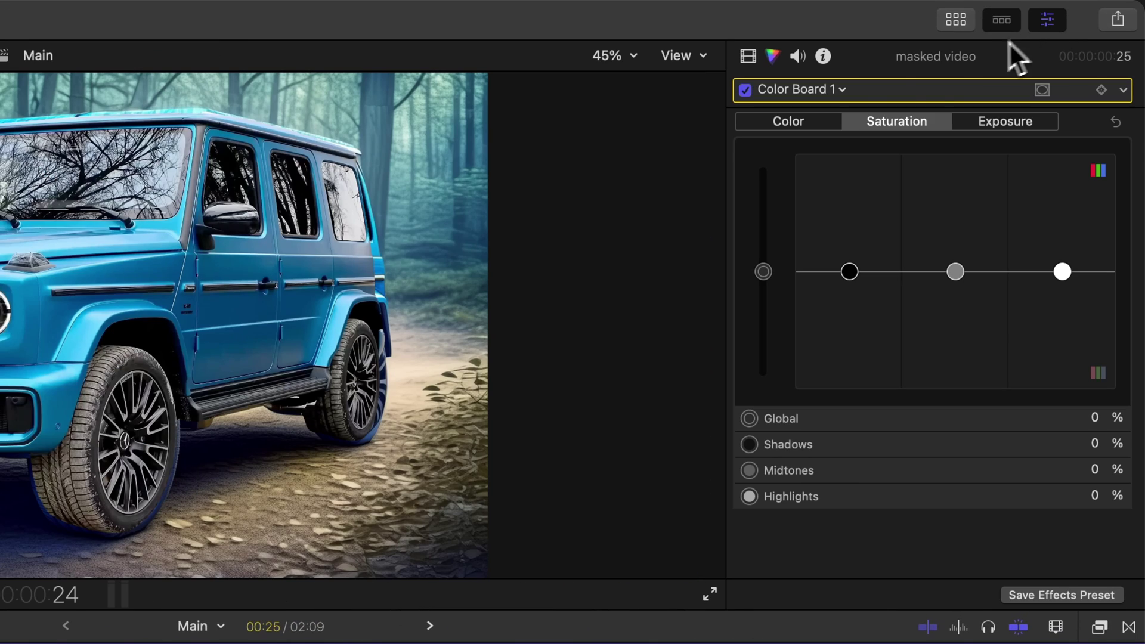
pyautogui.click(771, 56)
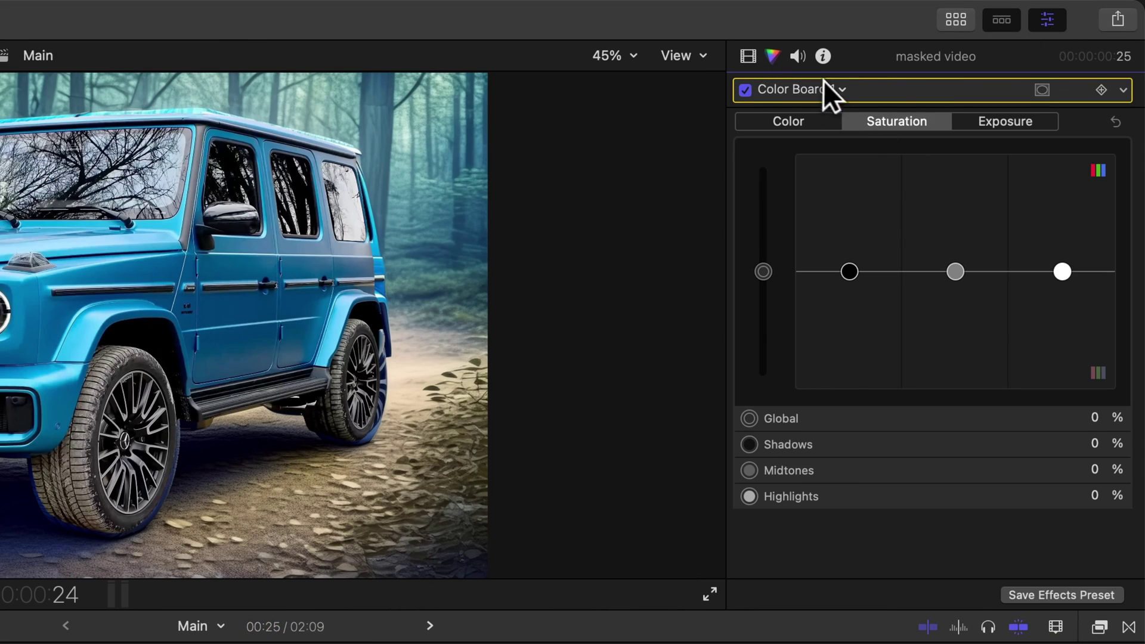
pyautogui.click(812, 121)
pyautogui.click(896, 120)
pyautogui.click(991, 122)
pyautogui.moveTo(764, 271); pyautogui.dragTo(772, 442)
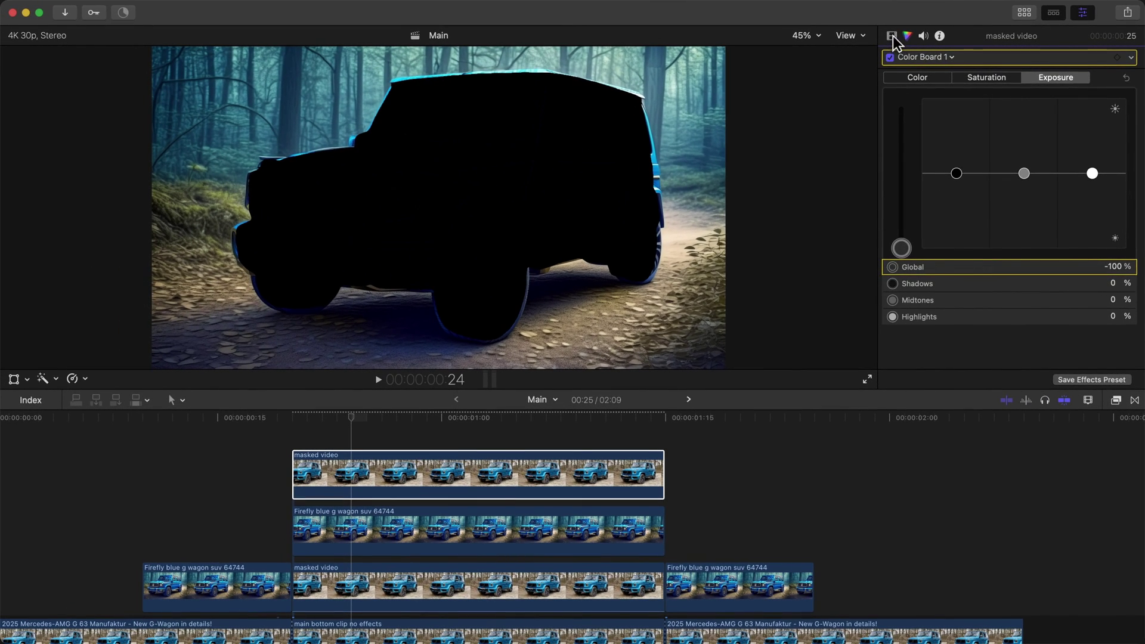
# Set the topmost masked video's blend mode to Stencil Alpha and toggle the Firefly clip beneath it to compare the cutout.
pyautogui.click(893, 36)
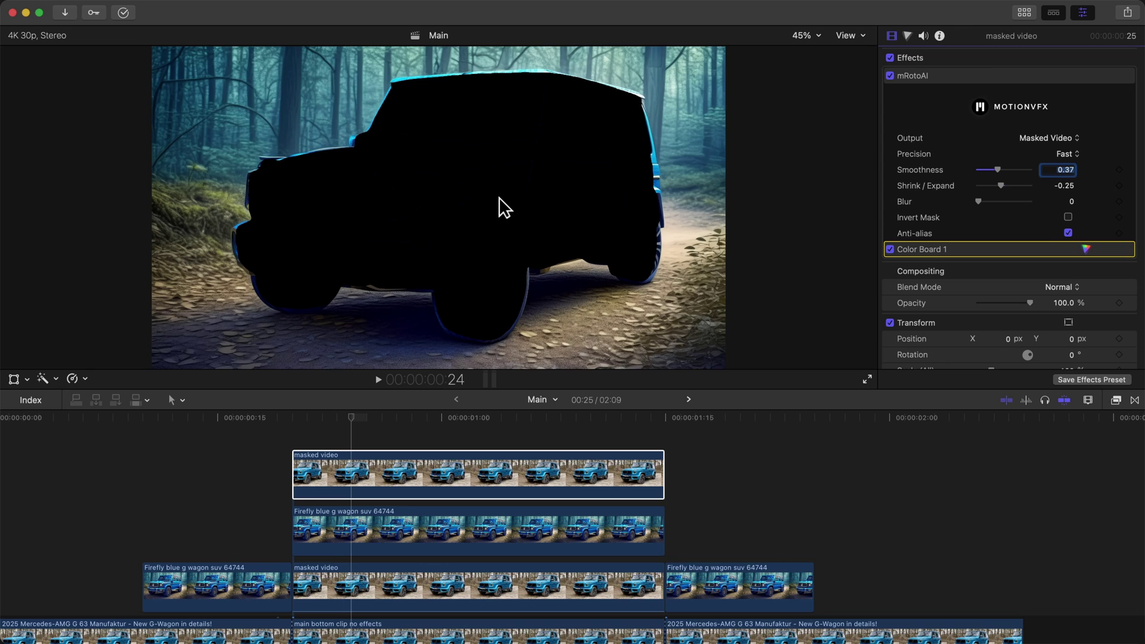
pyautogui.scroll(-3, 1093, 295)
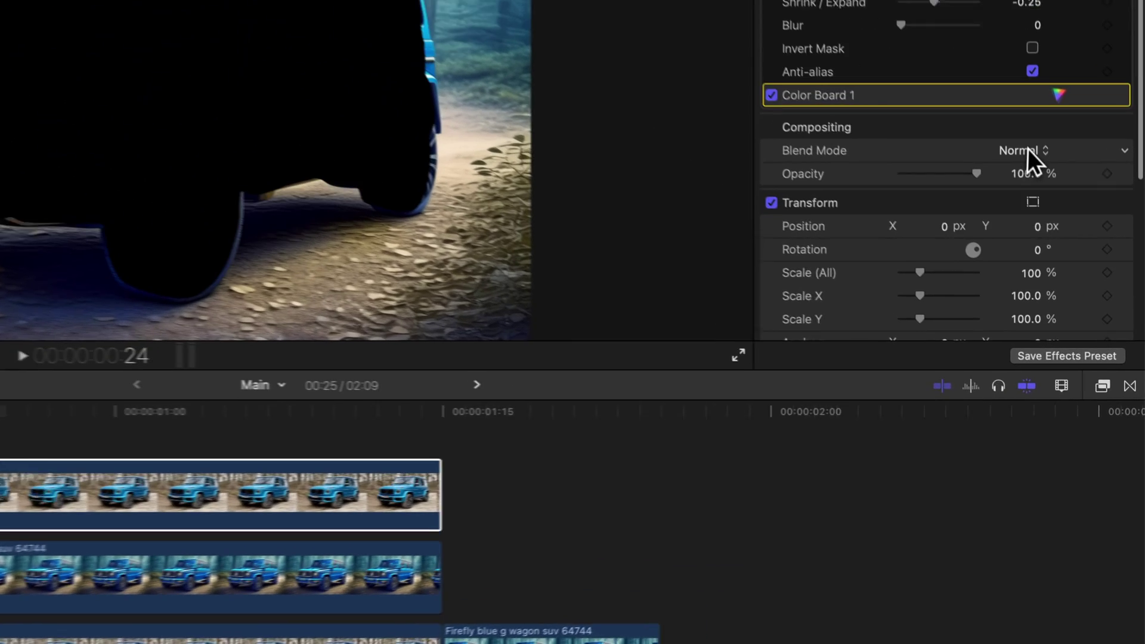
pyautogui.click(1059, 240)
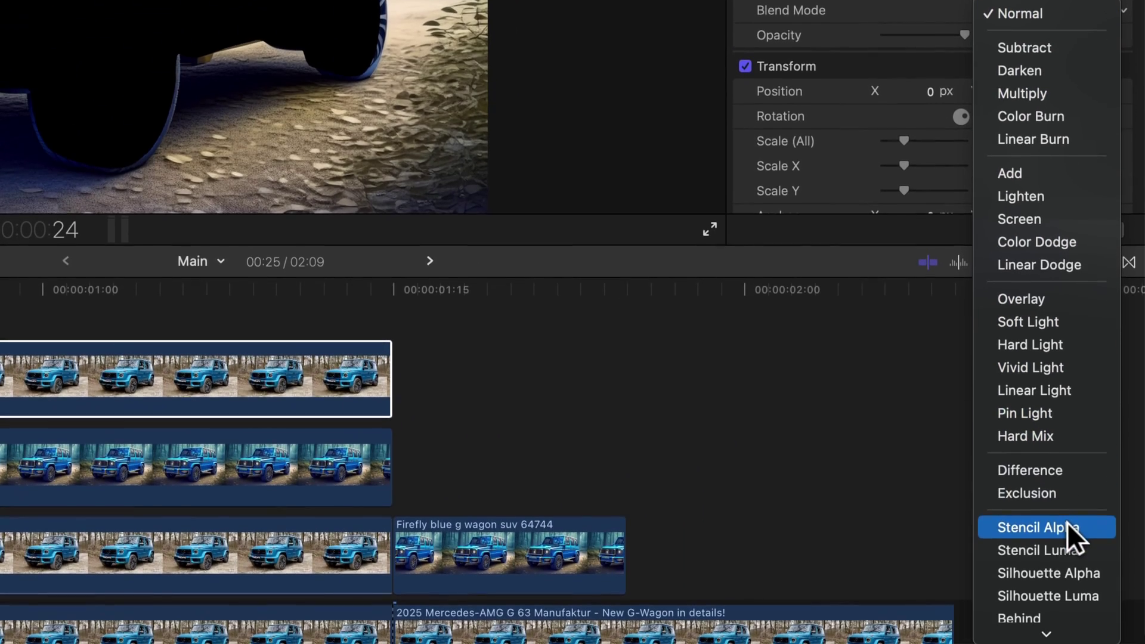
pyautogui.click(1068, 641)
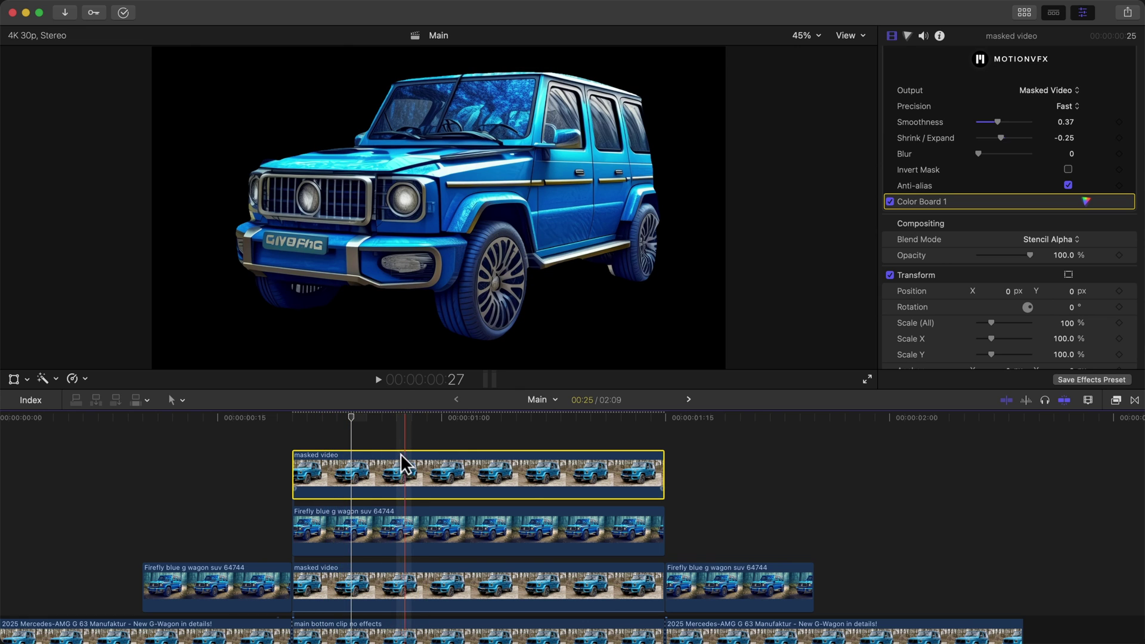
pyautogui.click(411, 513)
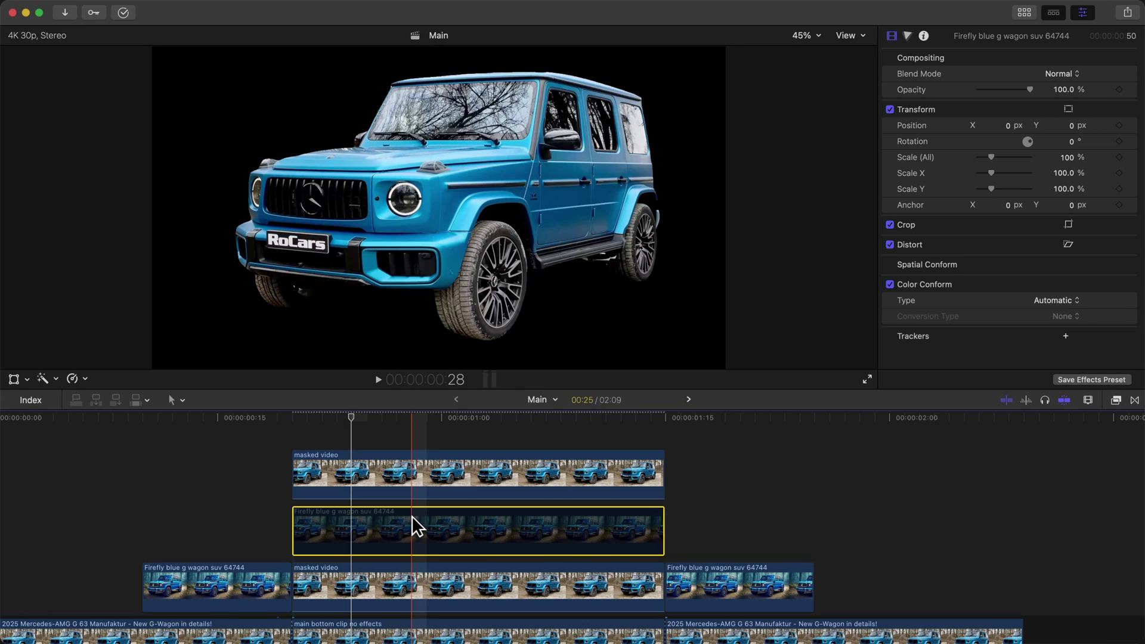
# Begin combining the topmost masked video and the Firefly clip directly beneath it into a compound clip.
pyautogui.moveTo(321, 436); pyautogui.dragTo(427, 506)
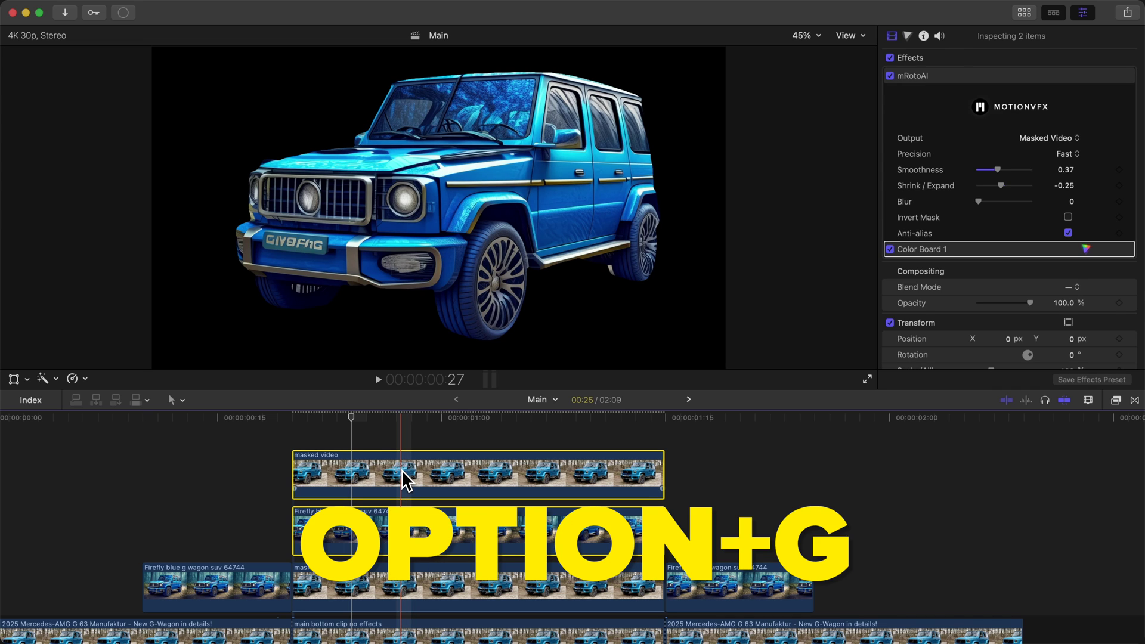
pyautogui.hotkey('alt', 'g')
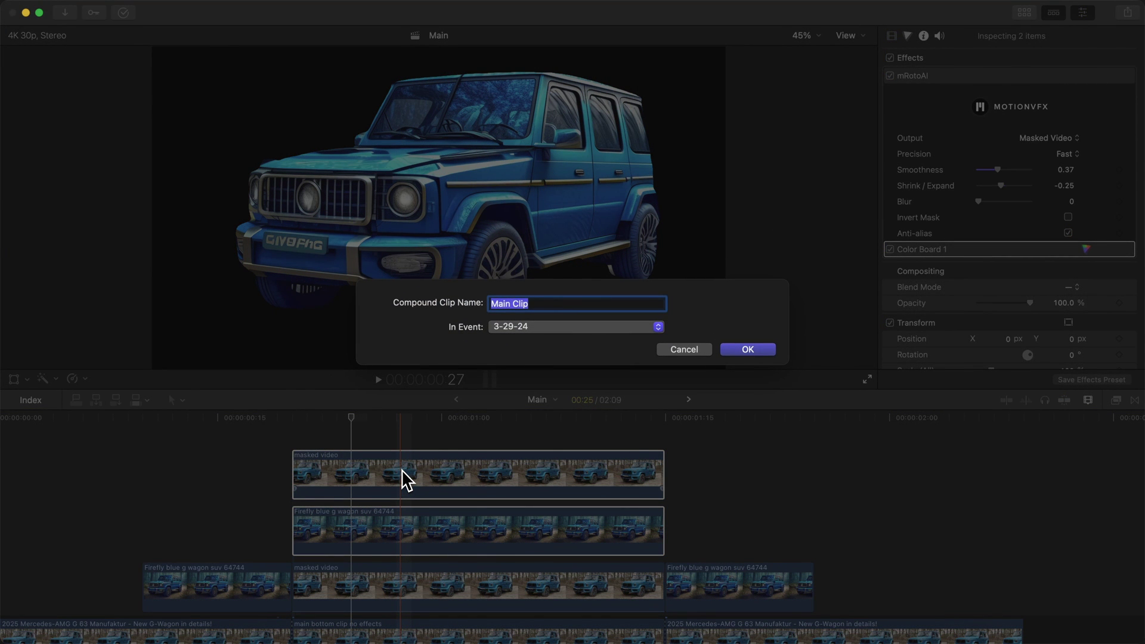
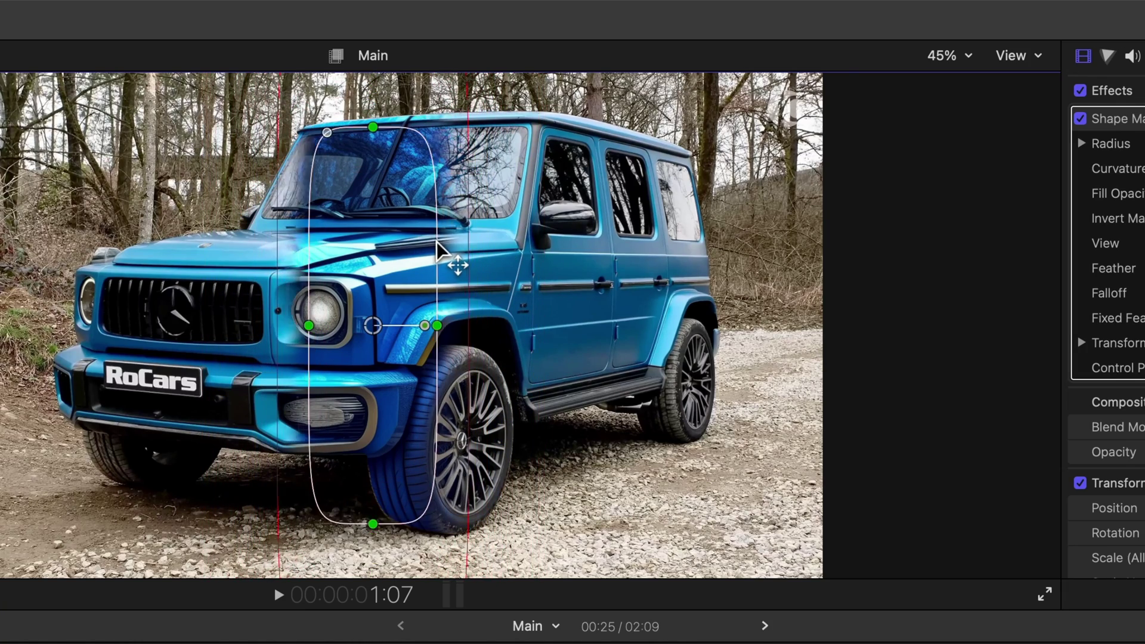
# Reshape the compound clip's shape mask over the front of the car by adjusting its height, feather, corner curvature and position.
pyautogui.moveTo(371, 106); pyautogui.dragTo(371, 56)
pyautogui.moveTo(456, 346); pyautogui.dragTo(578, 335)
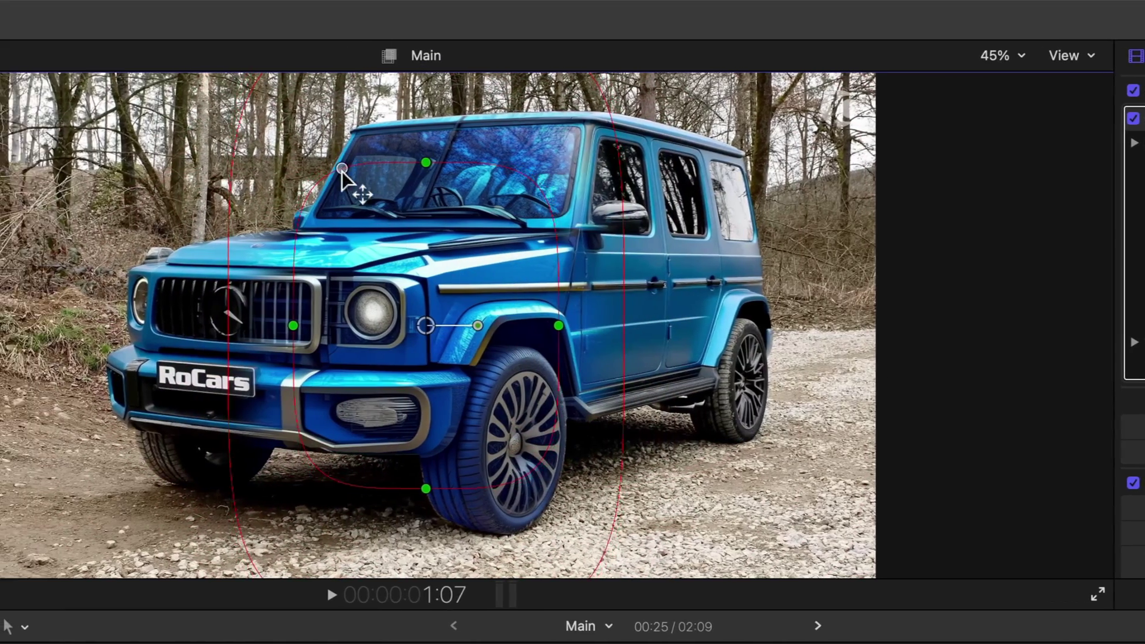
pyautogui.moveTo(342, 171); pyautogui.dragTo(377, 182)
pyautogui.moveTo(371, 164); pyautogui.dragTo(363, 166)
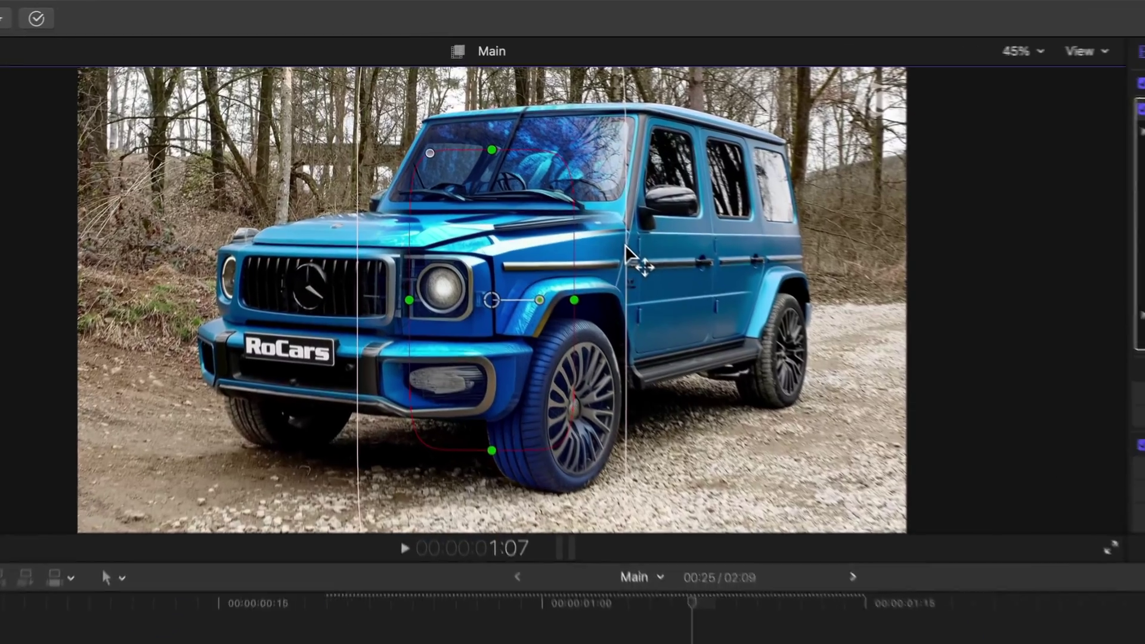
pyautogui.moveTo(438, 207); pyautogui.dragTo(389, 208)
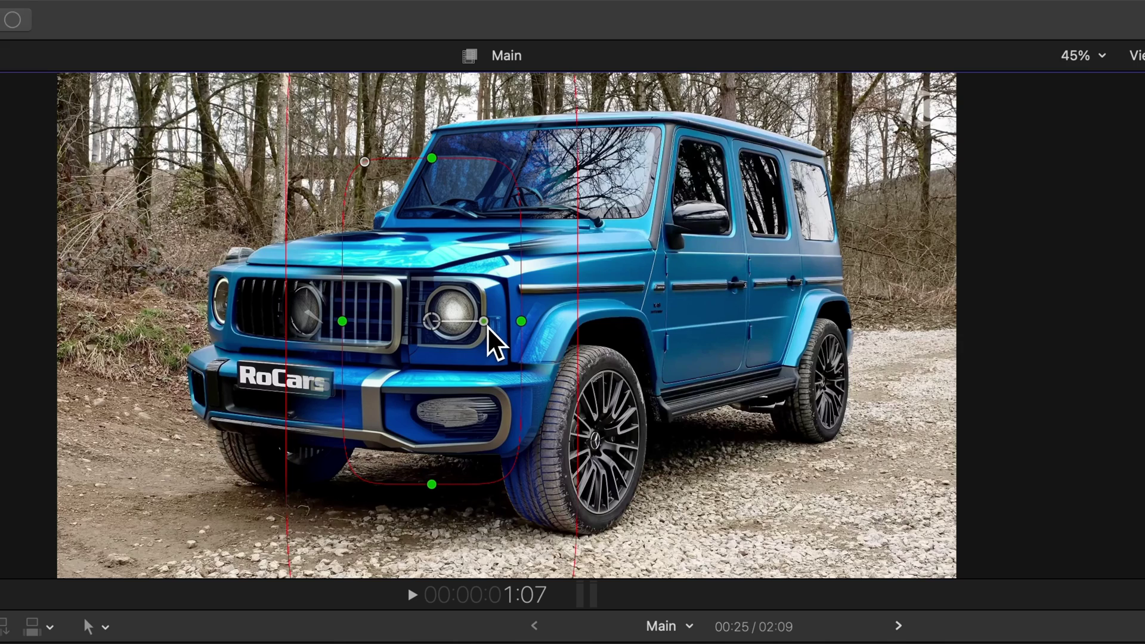
pyautogui.moveTo(475, 331); pyautogui.dragTo(670, 333)
pyautogui.press('super+z')
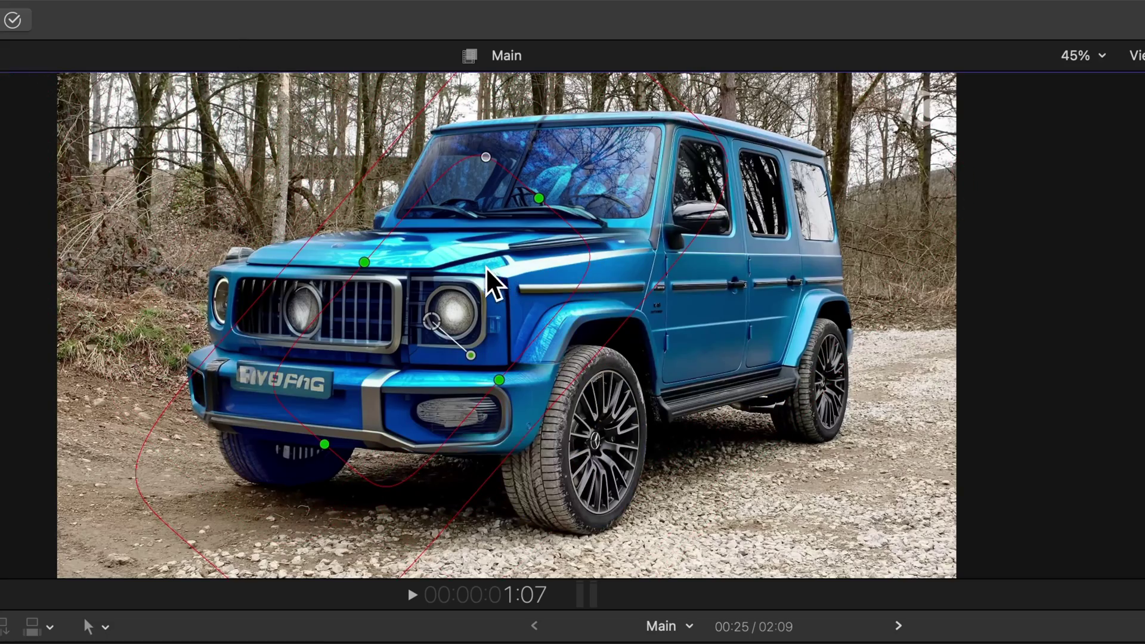
pyautogui.press('super+z')
# Stretch the shape mask vertically until it extends well beyond the top and bottom of the video frame.
pyautogui.moveTo(432, 158); pyautogui.dragTo(432, 124)
pyautogui.click(1085, 55)
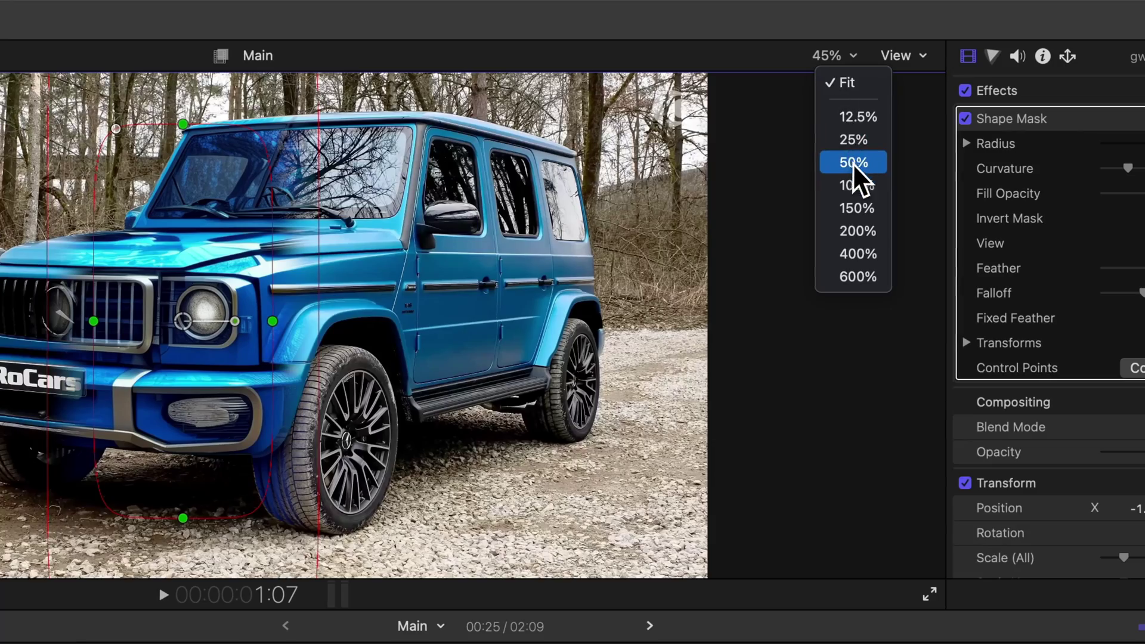
pyautogui.click(1103, 162)
pyautogui.click(974, 55)
pyautogui.click(996, 137)
pyautogui.moveTo(356, 213); pyautogui.dragTo(338, 4)
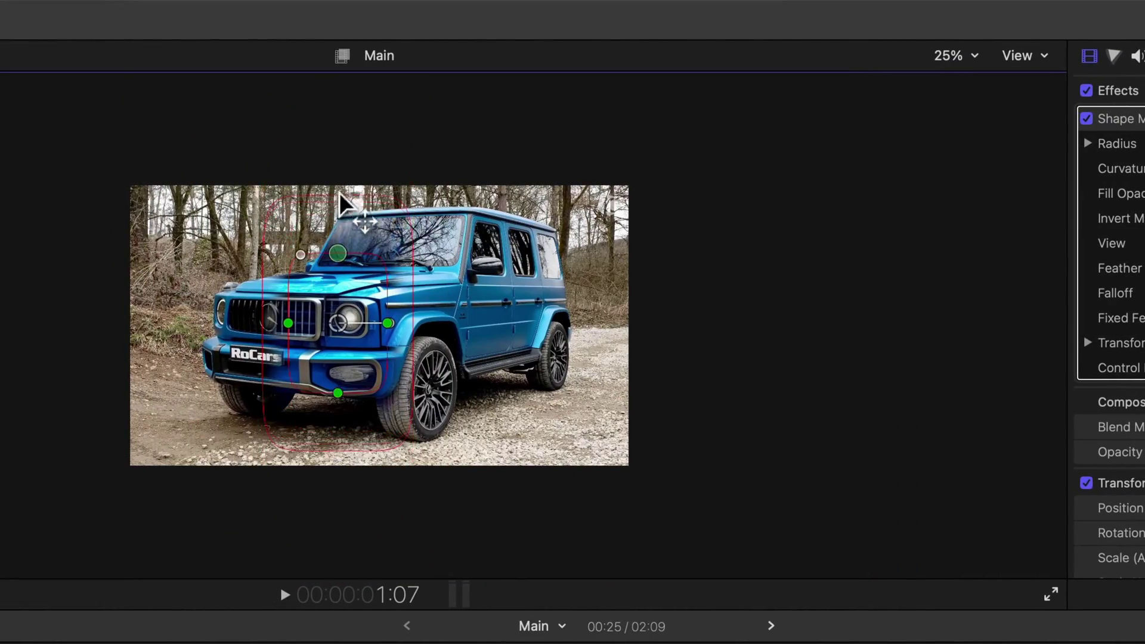
pyautogui.click(957, 56)
pyautogui.click(816, 53)
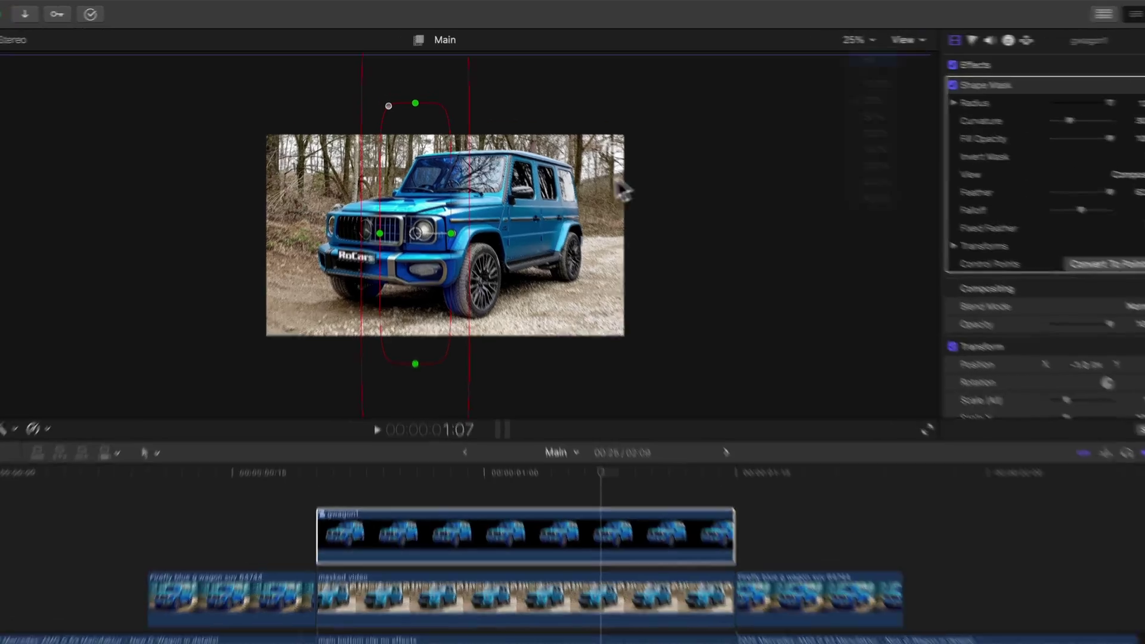
# Rotate the shape mask to about -48.1°, move it off the car's upper-left side, and keyframe its position at 0:20.
pyautogui.moveTo(437, 206); pyautogui.dragTo(431, 240)
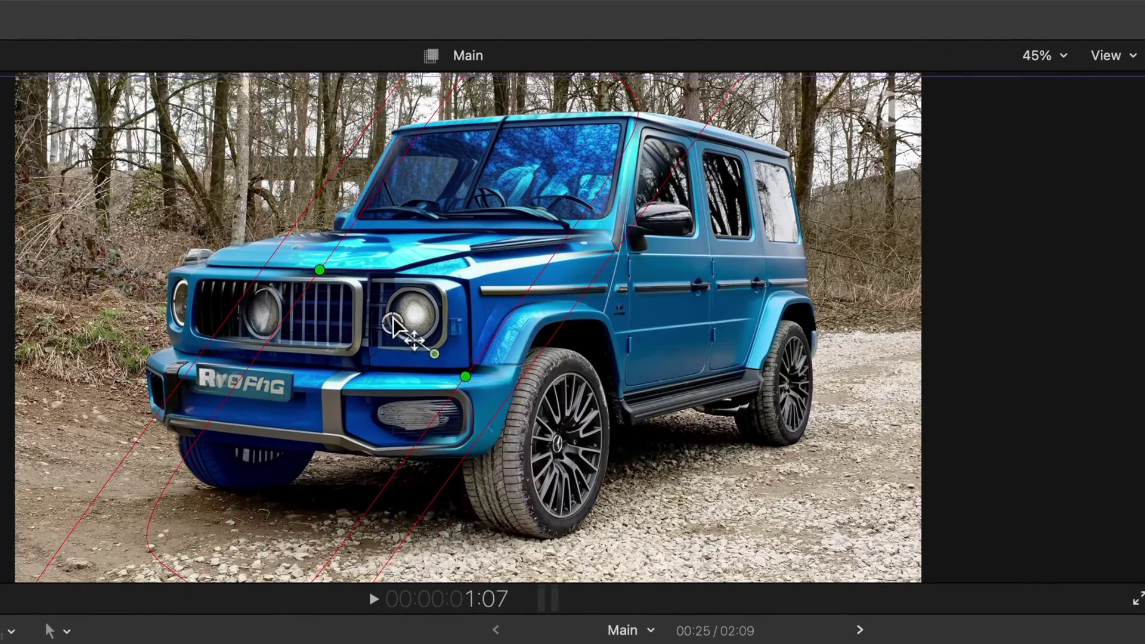
pyautogui.moveTo(401, 327); pyautogui.dragTo(230, 1)
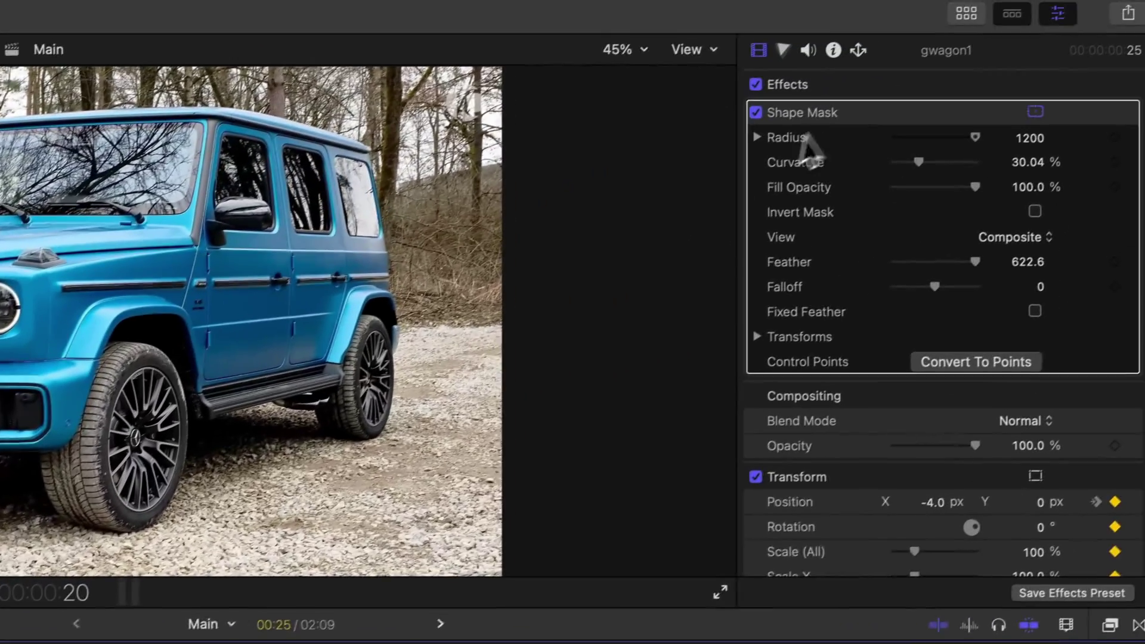
pyautogui.scroll(-1, 847, 251)
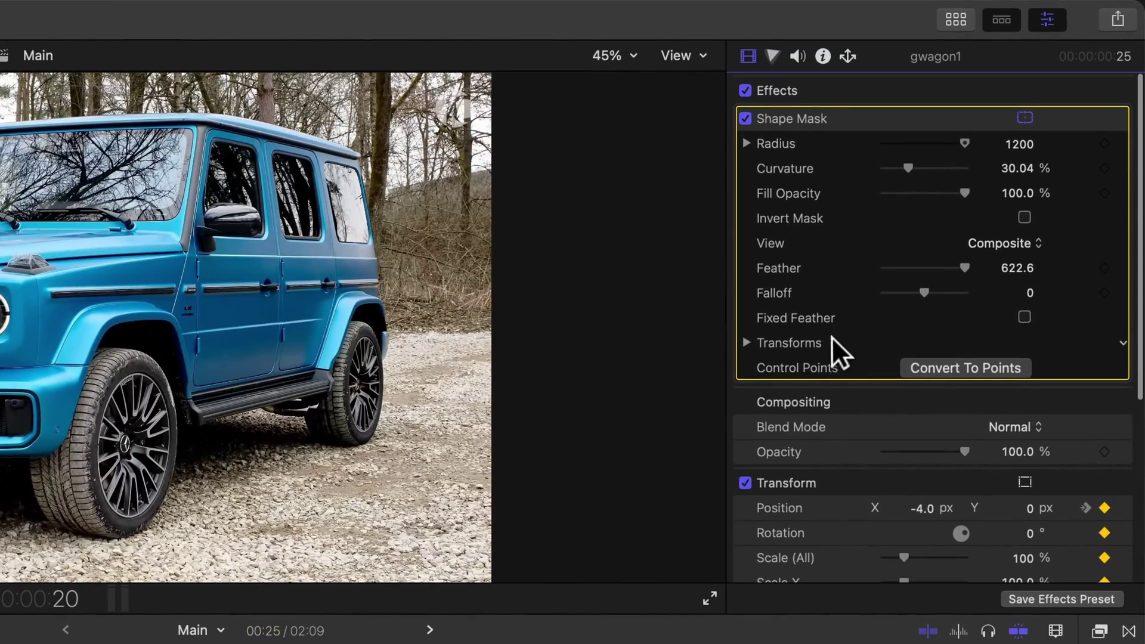
pyautogui.click(747, 344)
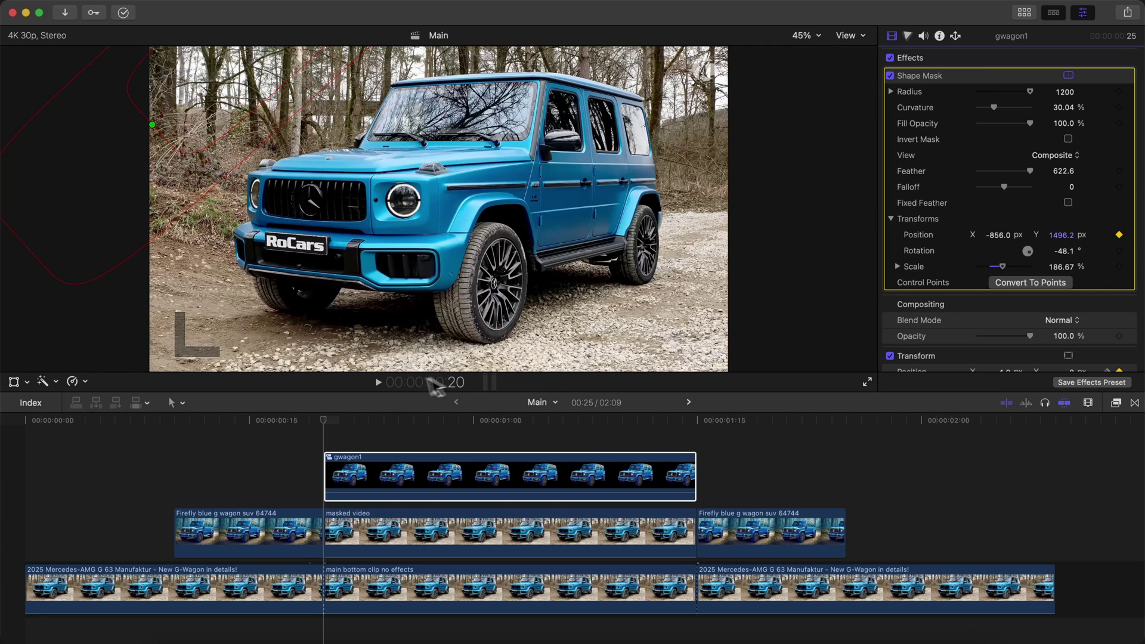
# At 1:14, near the end of the gwagon1 clip, move the shape mask diagonally past the car's lower-right side.
pyautogui.click(344, 426)
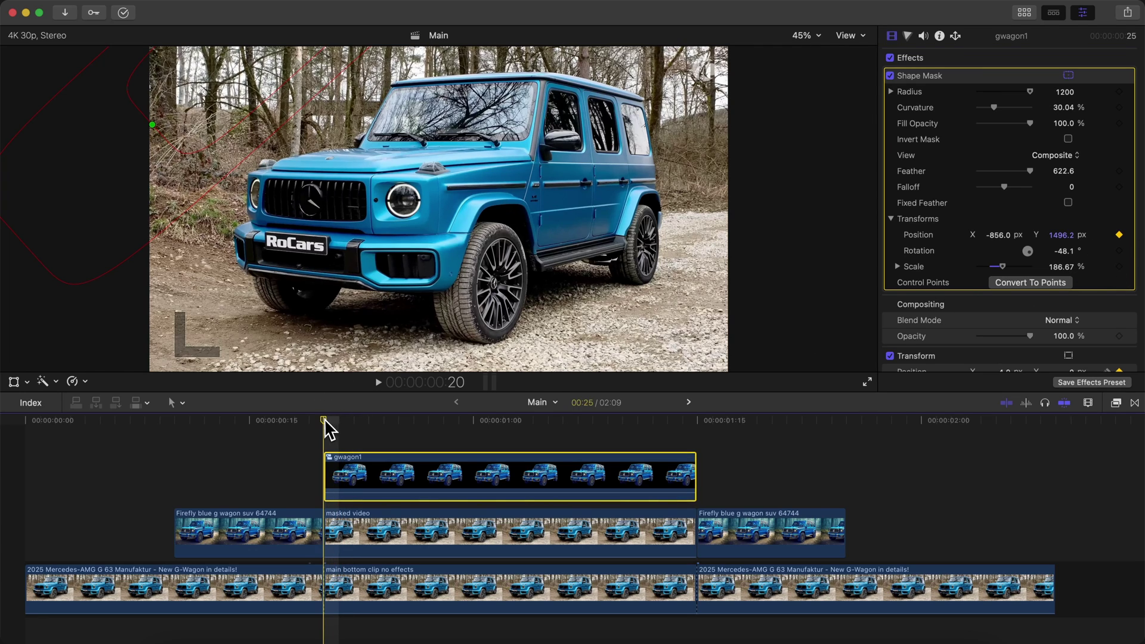
pyautogui.moveTo(325, 422); pyautogui.dragTo(694, 424)
pyautogui.press('Left')
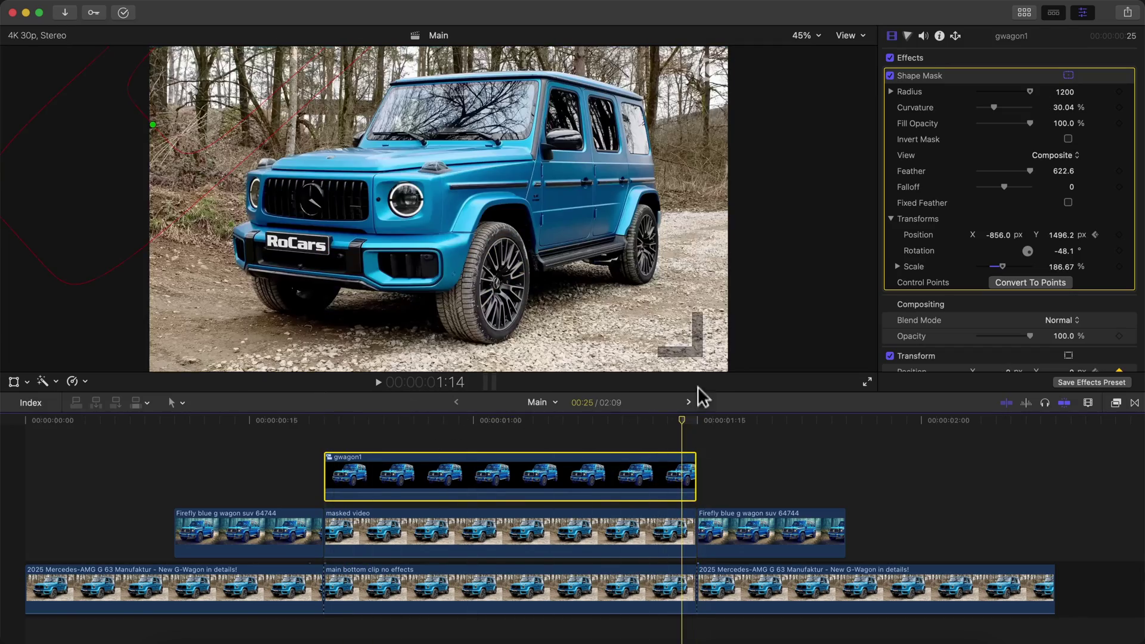
pyautogui.moveTo(192, 81); pyautogui.dragTo(575, 341)
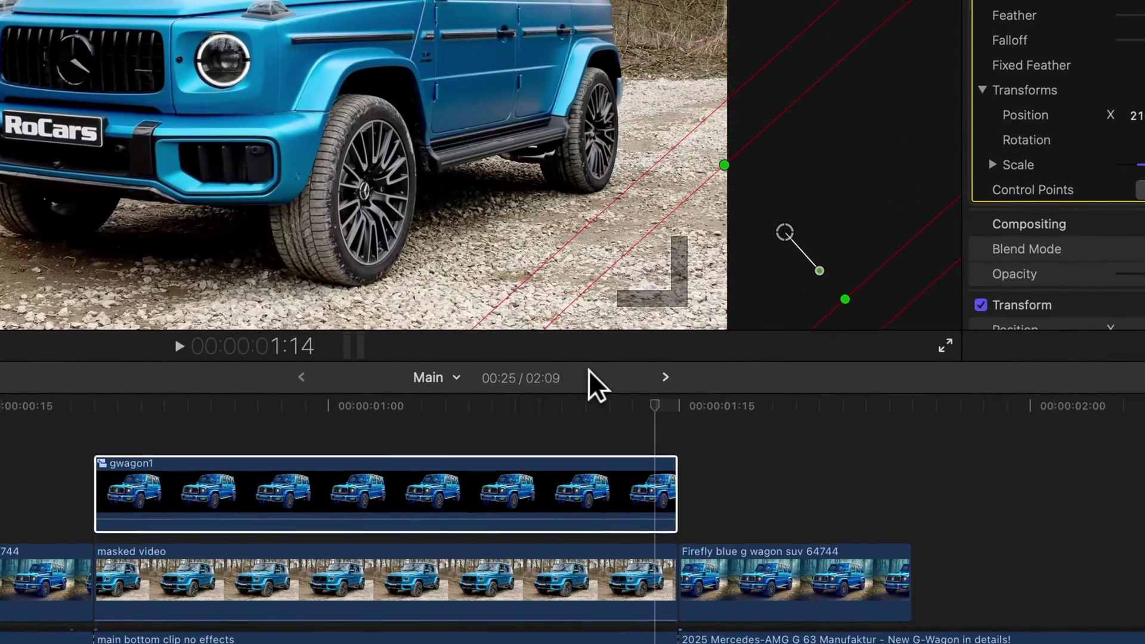
# Scrub and play through the gwagon1 clip to review how the keyframed mask sweeps the Firefly look across the car.
pyautogui.moveTo(656, 404); pyautogui.dragTo(458, 412)
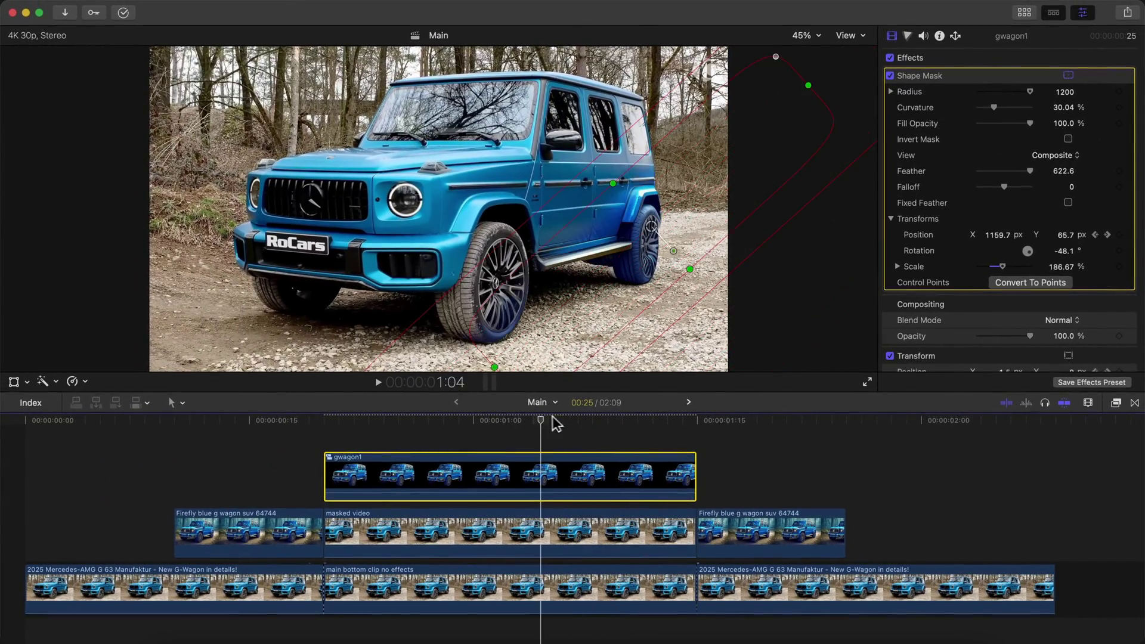
pyautogui.moveTo(552, 417); pyautogui.dragTo(521, 418)
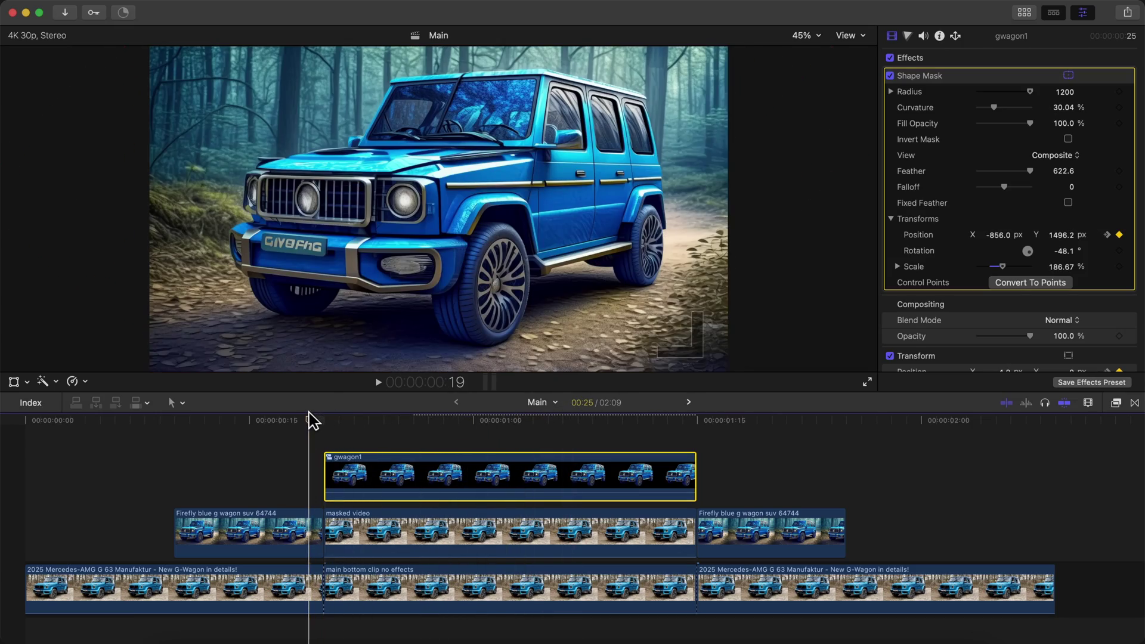
pyautogui.press('space')
pyautogui.moveTo(364, 420); pyautogui.dragTo(502, 420)
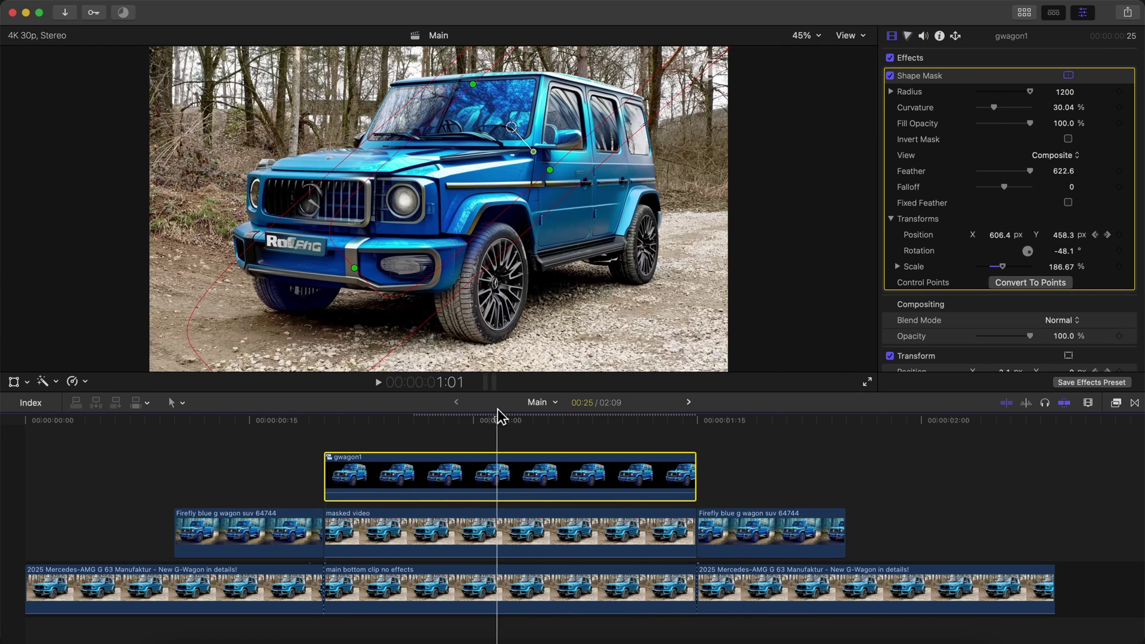
pyautogui.moveTo(498, 418); pyautogui.dragTo(519, 418)
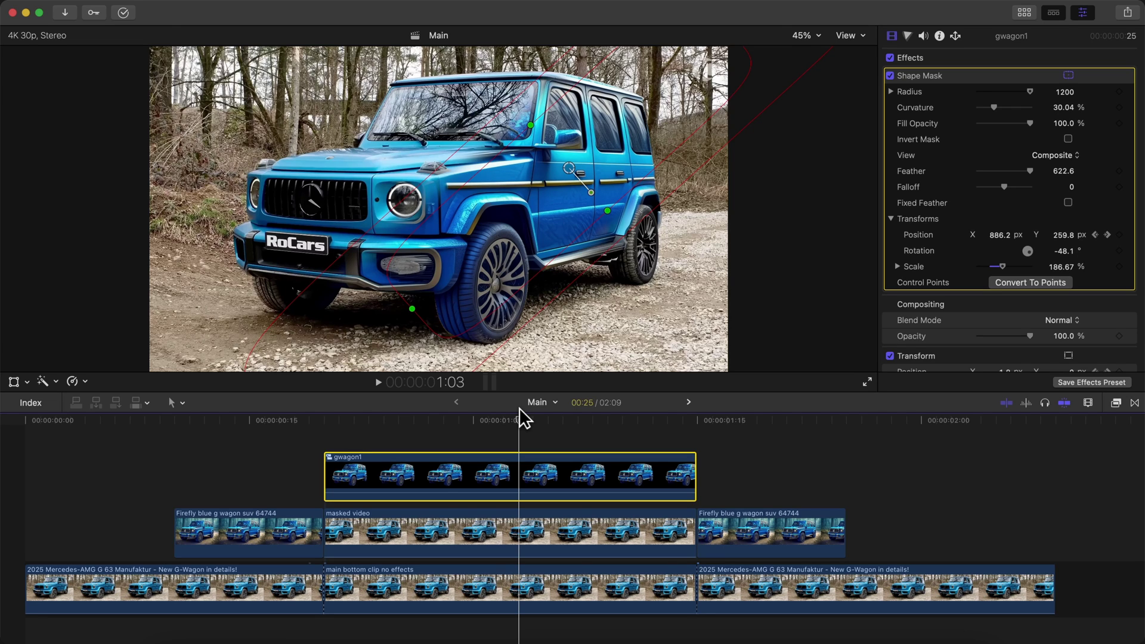
pyautogui.click(464, 421)
pyautogui.moveTo(464, 421); pyautogui.dragTo(492, 421)
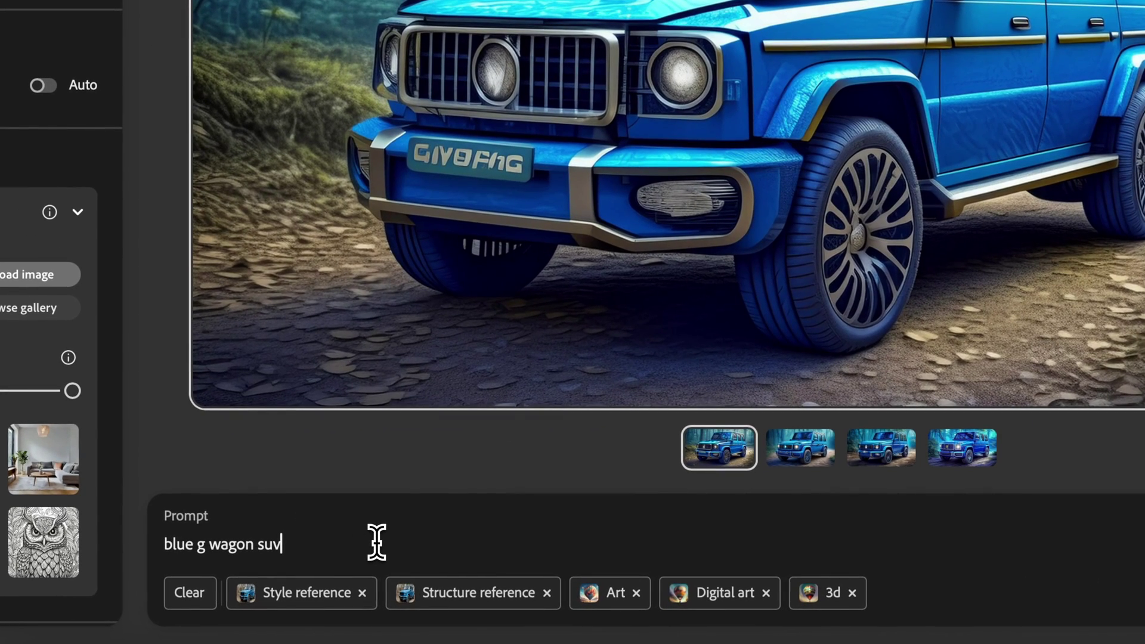
# In Adobe Firefly, extend the prompt to "blue g wagon suv X-ray" and generate new images.
pyautogui.write('ray')
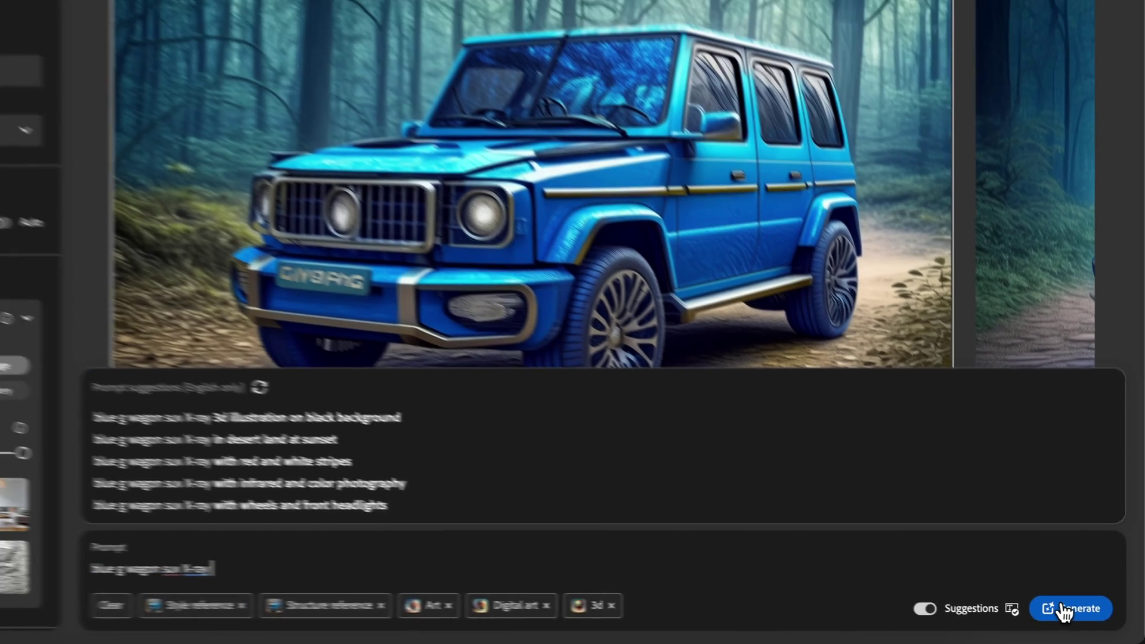
pyautogui.click(1064, 611)
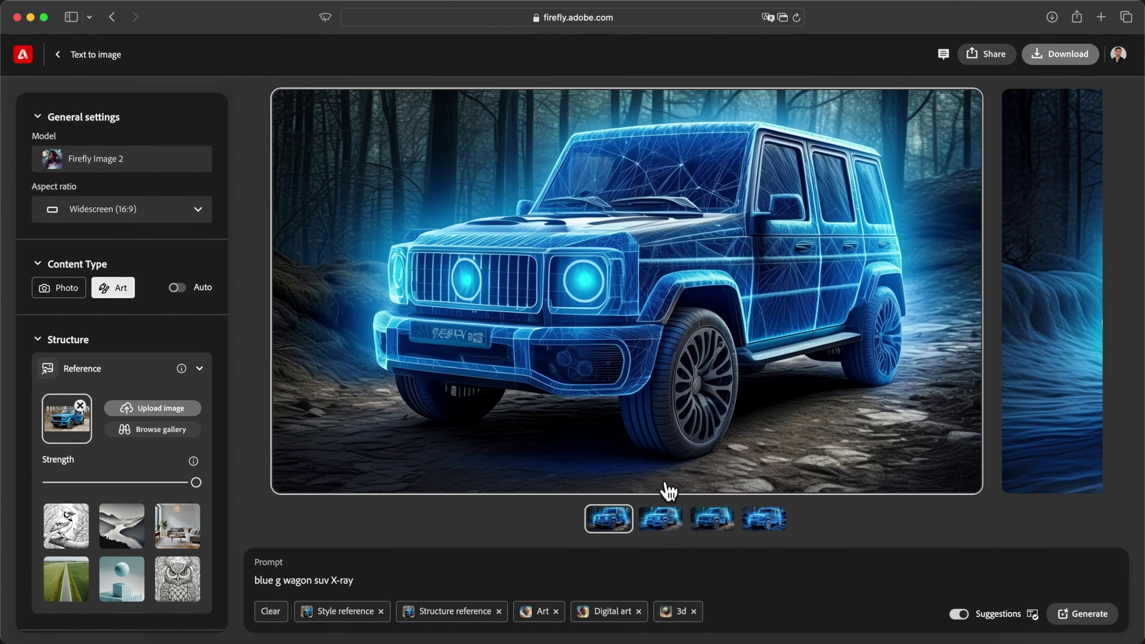
# Compare the four generated X-ray images of the blue G-Wagon and select the first one.
pyautogui.click(664, 525)
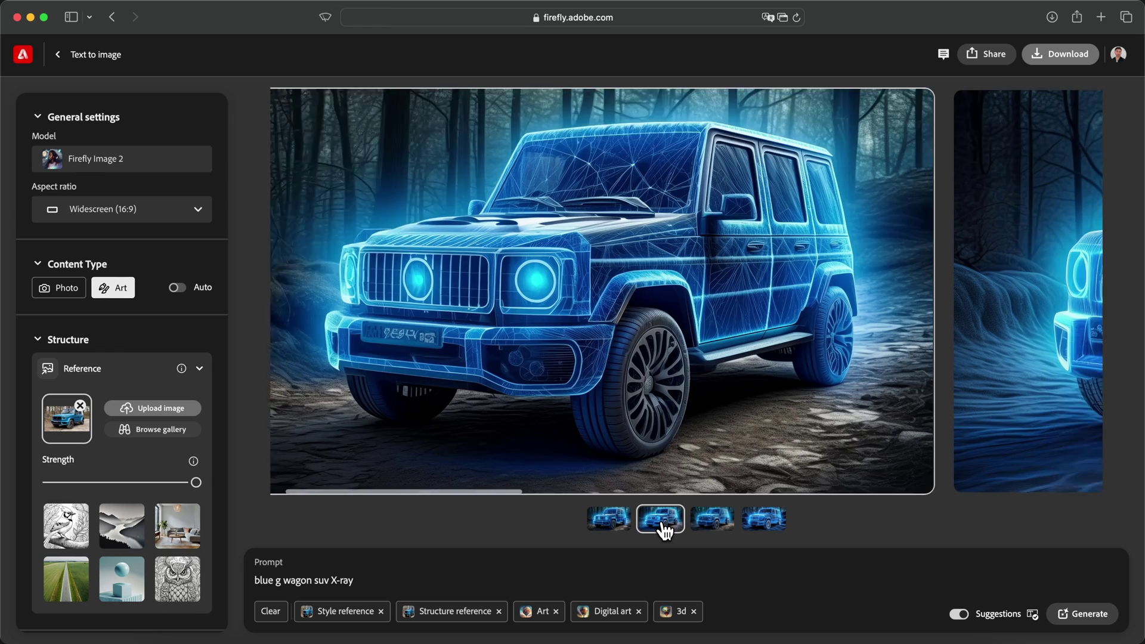
pyautogui.click(713, 523)
pyautogui.click(759, 525)
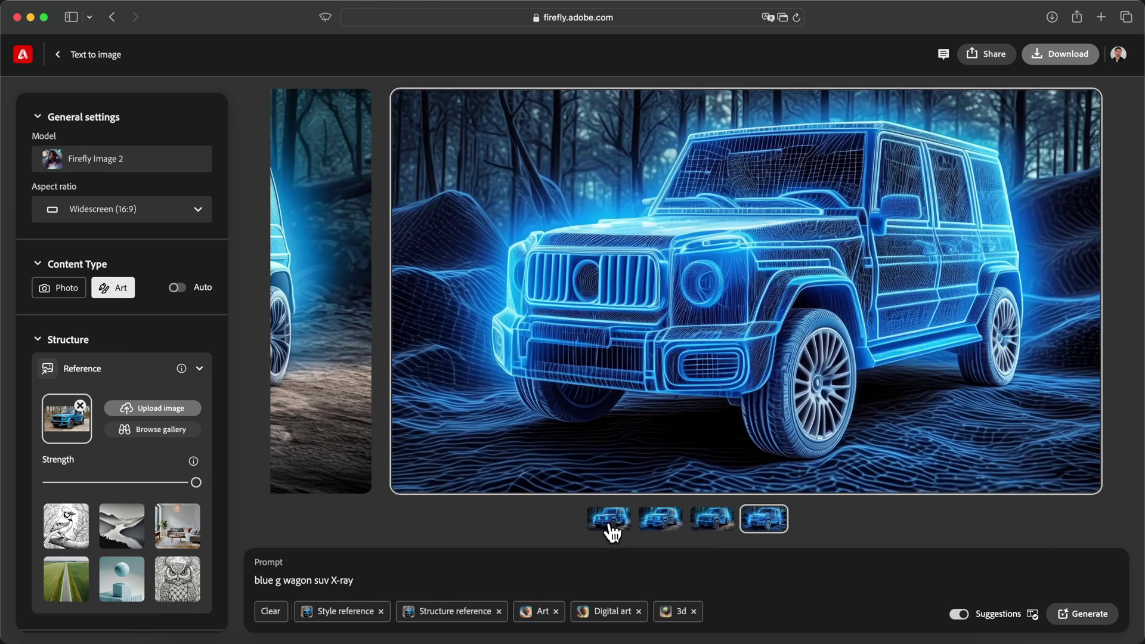
pyautogui.click(609, 526)
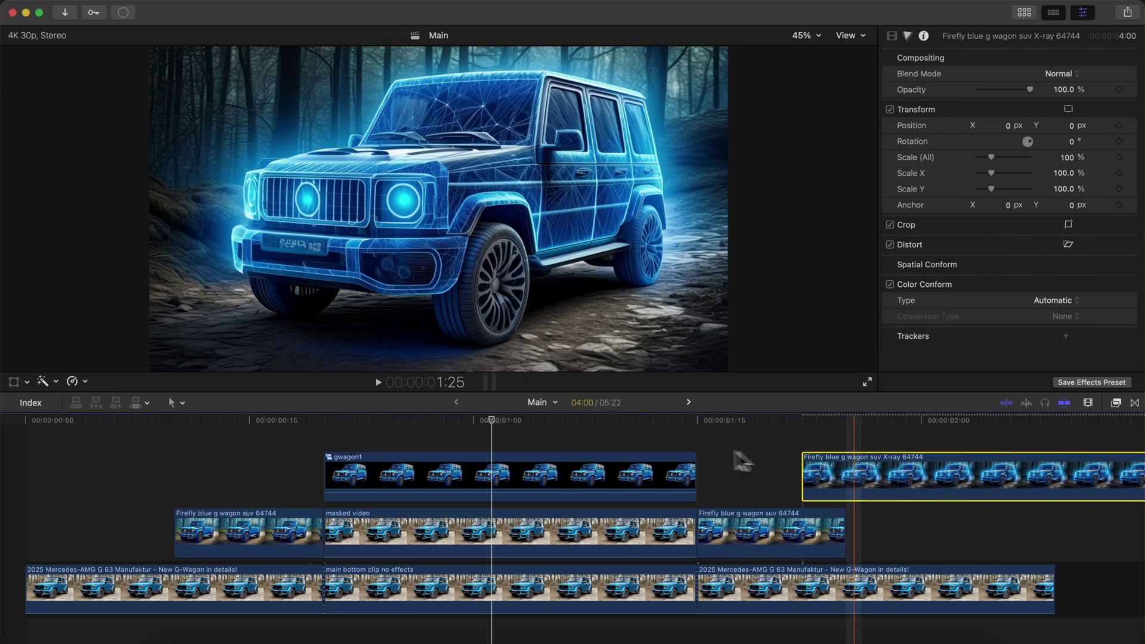
# In Final Cut Pro, place the Firefly X-ray clip above gwagon1 and trim its end to the end of gwagon1.
pyautogui.moveTo(872, 431); pyautogui.dragTo(390, 434)
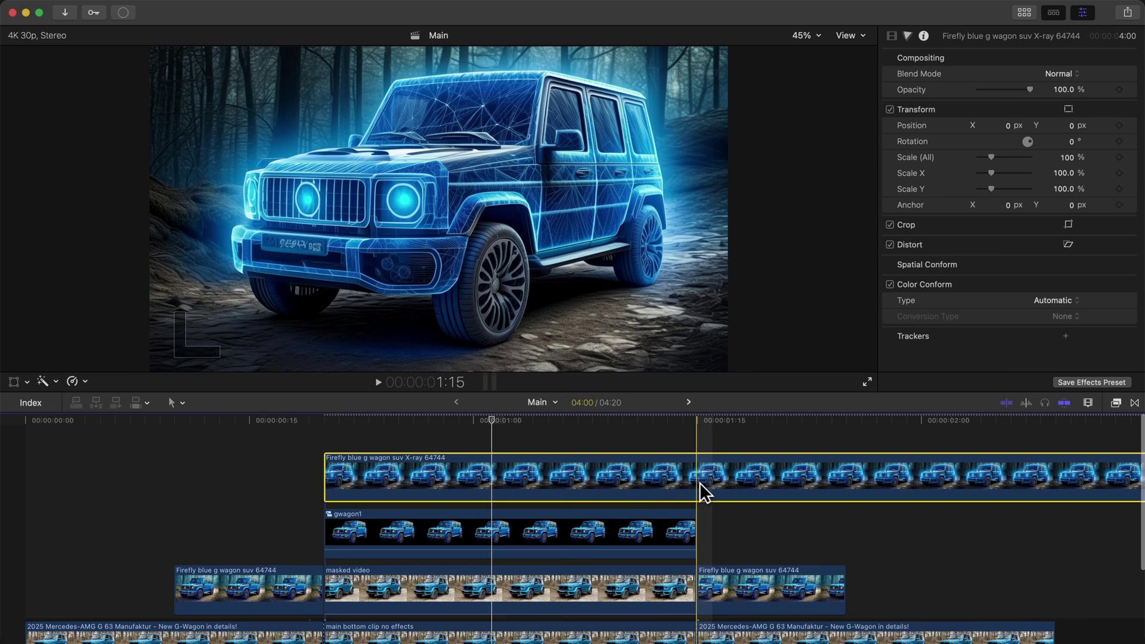
pyautogui.hotkey('alt', ']')
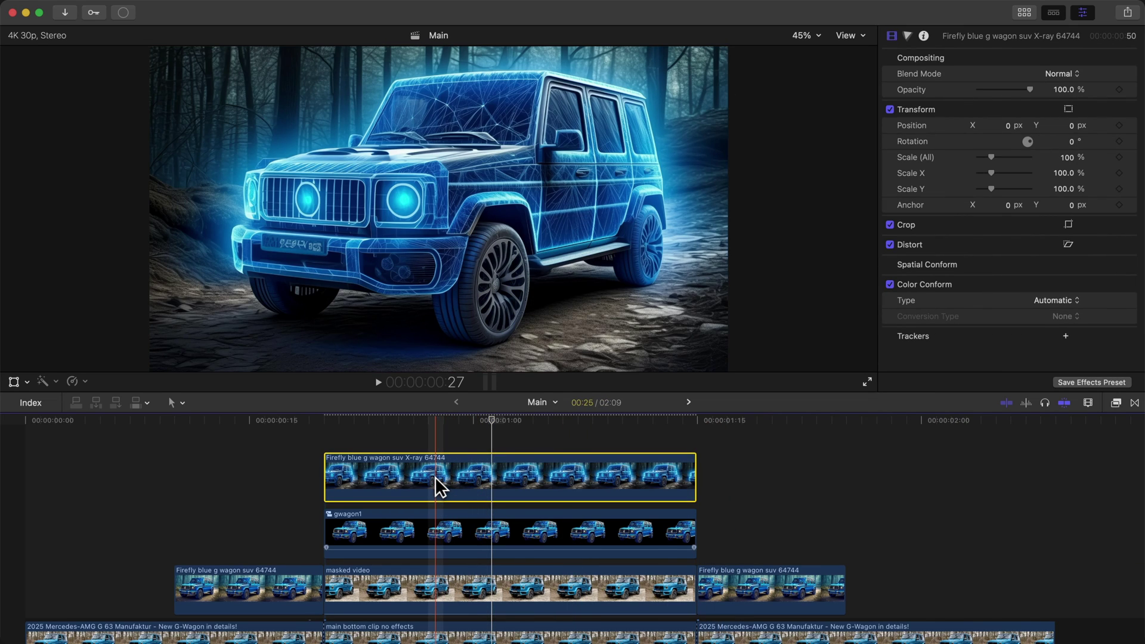
# Copy the masked video clip from inside the gwagon1 compound clip and paste it into the Main timeline above gwagon1.
pyautogui.doubleClick(421, 530)
pyautogui.click(277, 483)
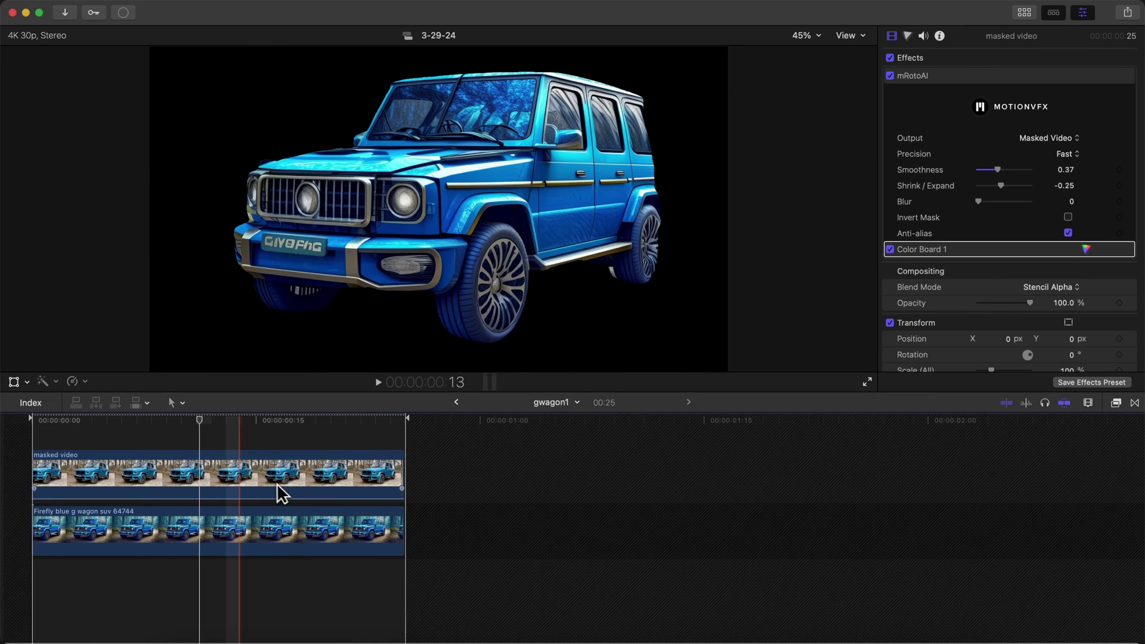
pyautogui.press('super+c')
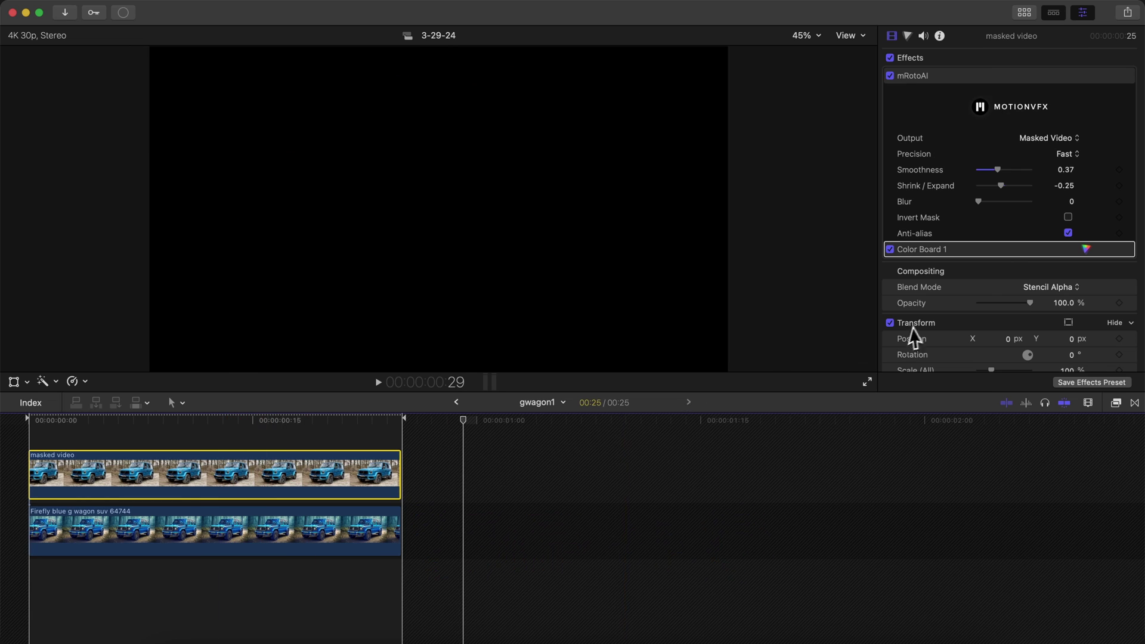
pyautogui.click(457, 403)
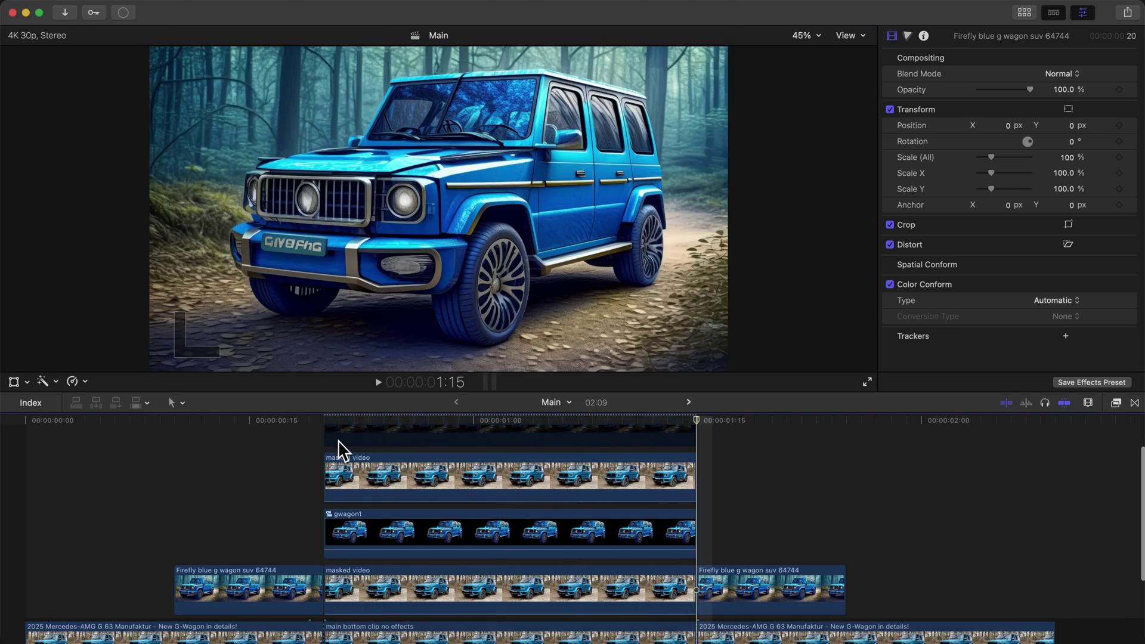
# Move the Firefly X-ray clip directly beneath the pasted masked video clip so the car cutout applies to it.
pyautogui.scroll(3, 358, 459)
pyautogui.click(375, 471)
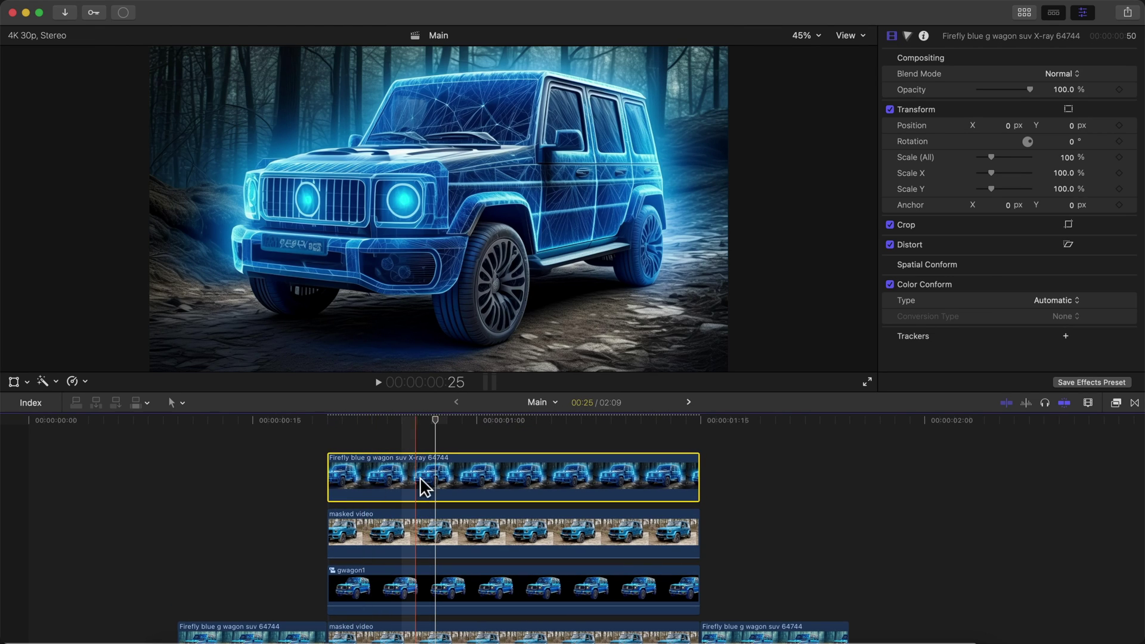
pyautogui.moveTo(419, 482); pyautogui.dragTo(417, 532)
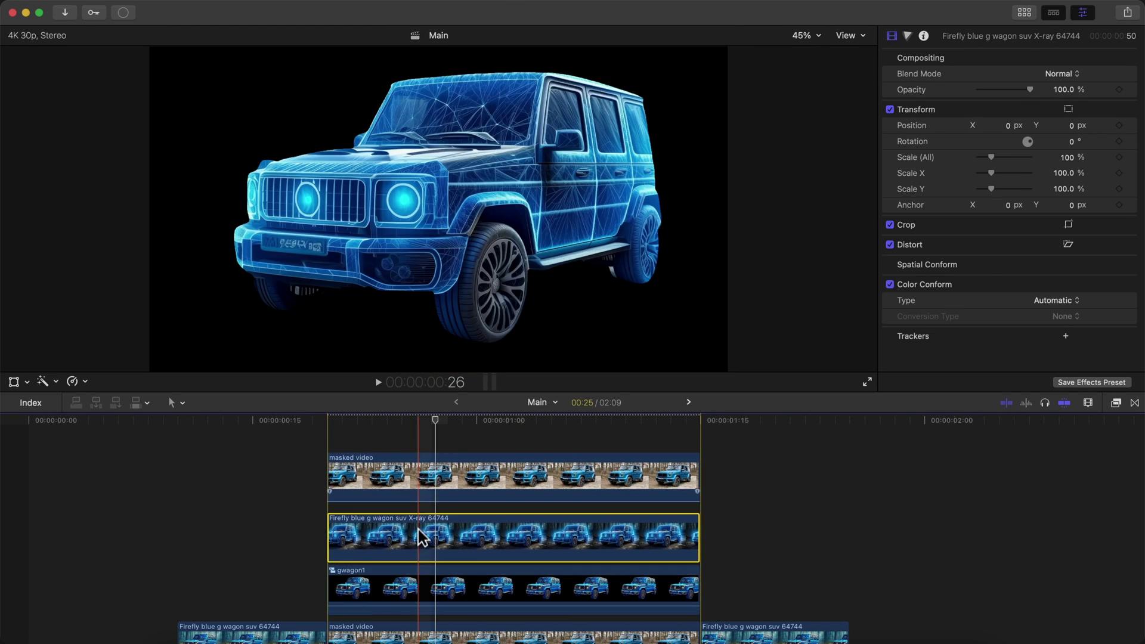
# Select the pasted masked video clip and check its blend mode.
pyautogui.click(416, 475)
pyautogui.click(429, 420)
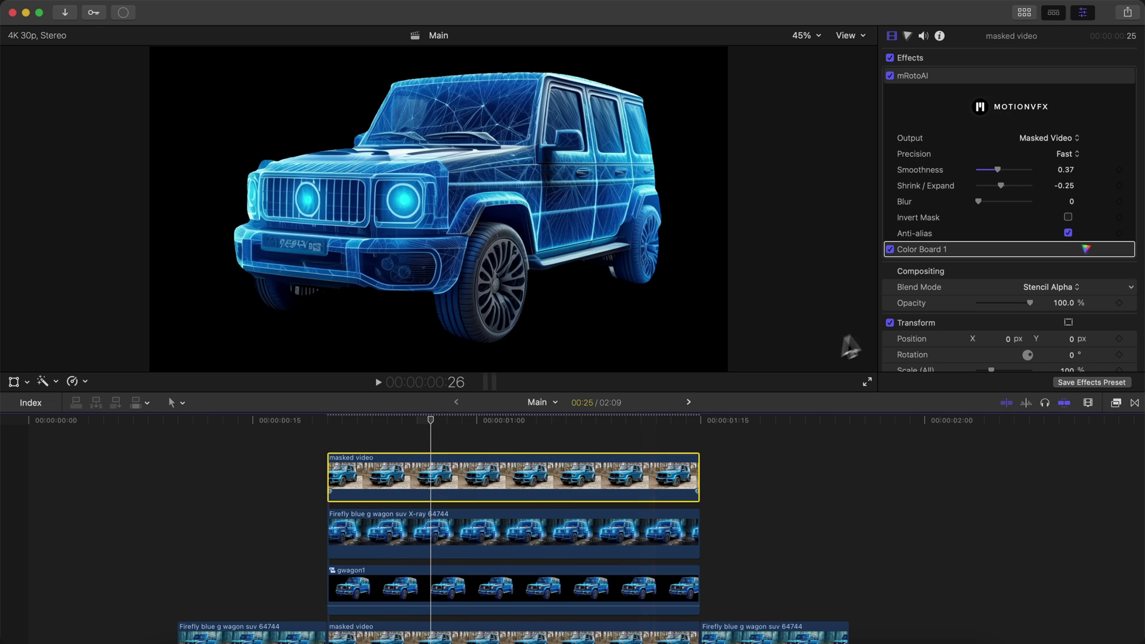
pyautogui.click(1064, 288)
pyautogui.click(1053, 291)
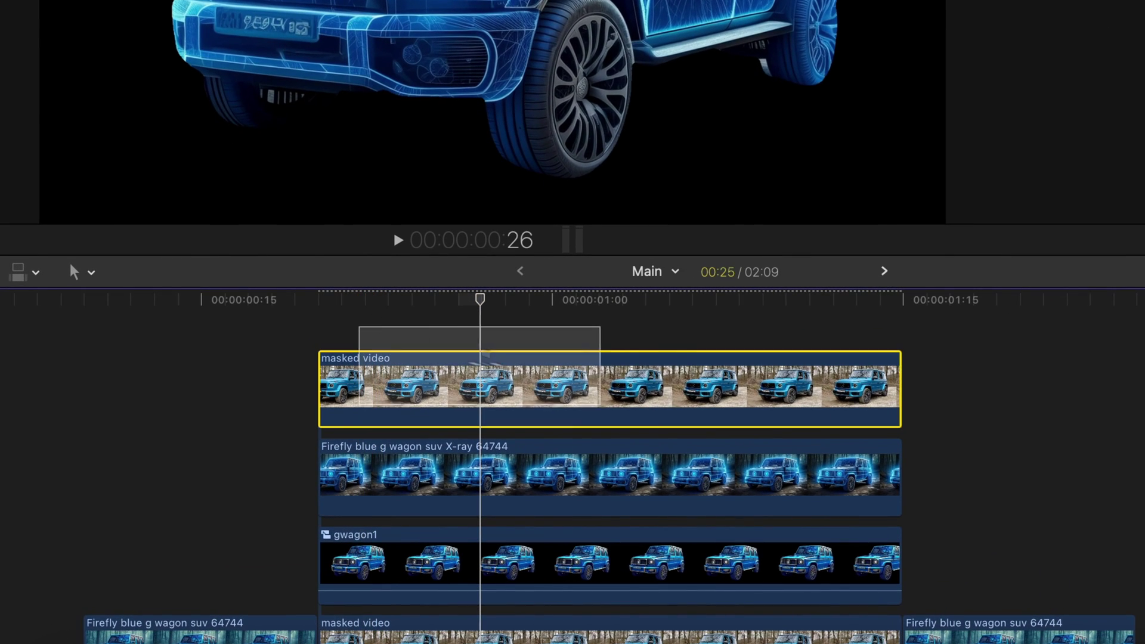
# Combine the pasted masked video and the Firefly X-ray clip into a compound clip named gwagon2.
pyautogui.keyDown('super'); pyautogui.click(562, 518); pyautogui.keyUp('super')
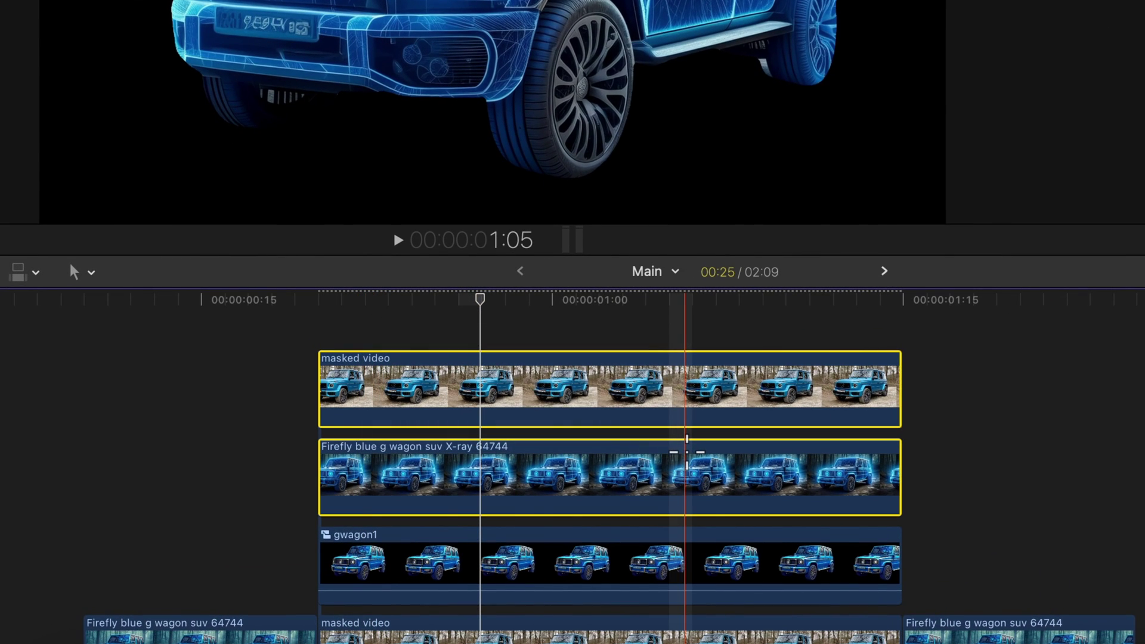
pyautogui.hotkey('alt', 'g')
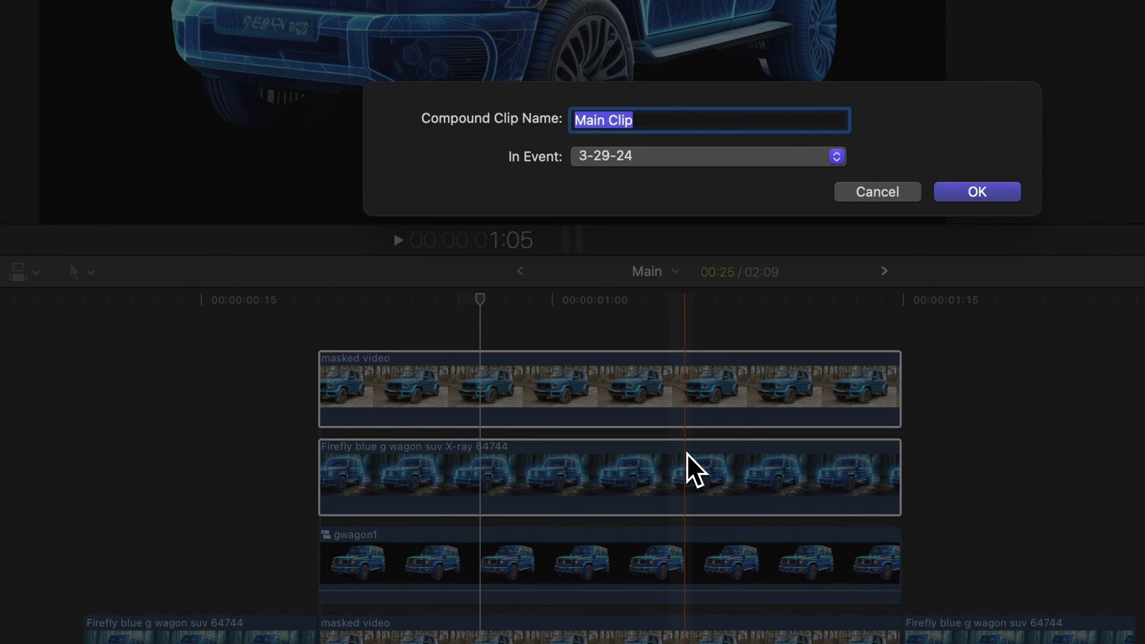
pyautogui.write('gwagon2')
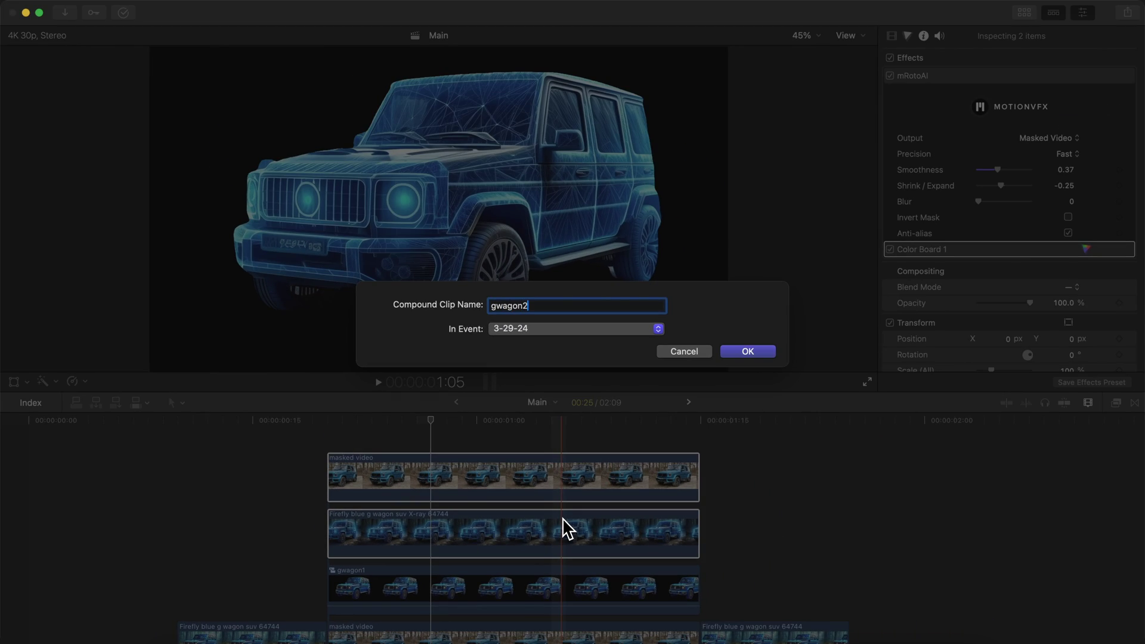
pyautogui.press('Return')
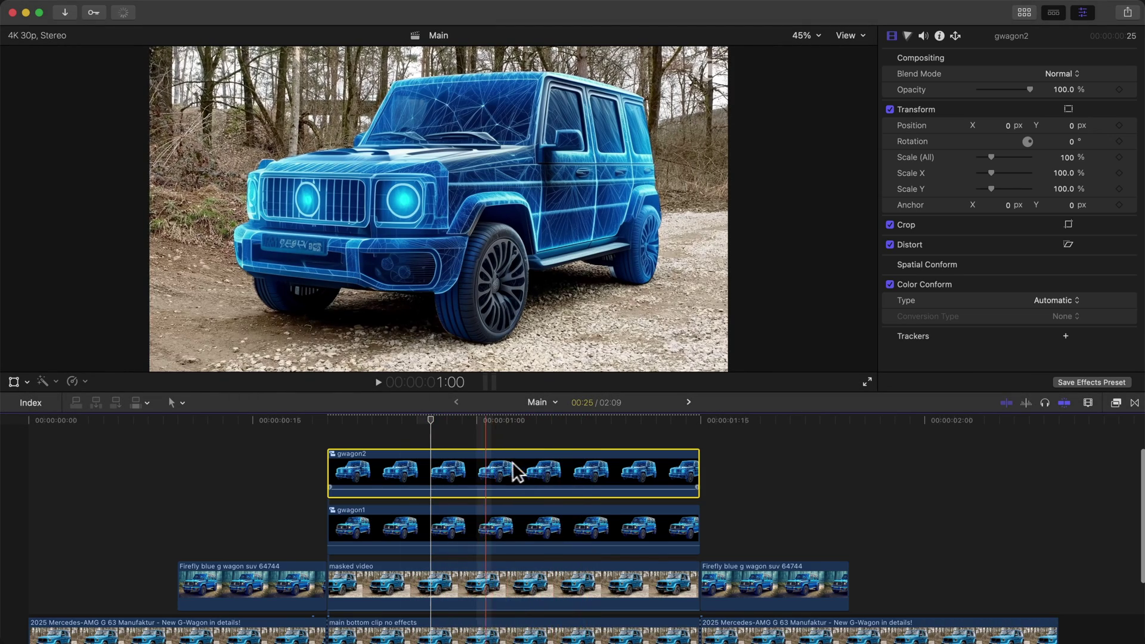
# Paste gwagon1's Shape Mask effect and Transform attributes onto gwagon2 with keyframe timing set to Stretch to Fit.
pyautogui.click(442, 531)
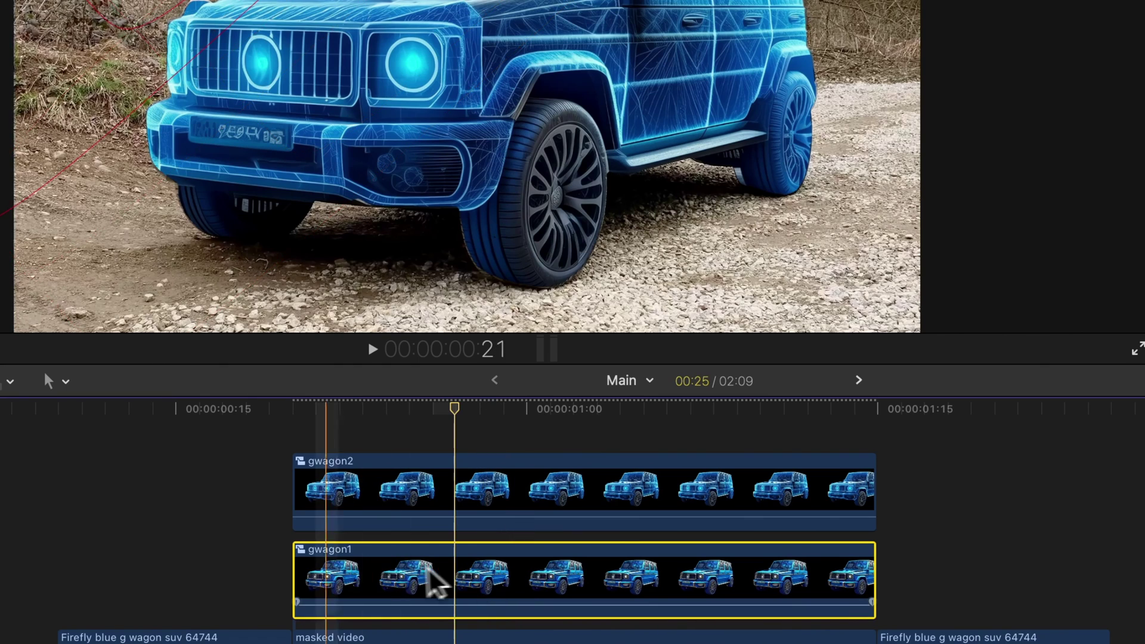
pyautogui.press('super+c')
pyautogui.click(459, 488)
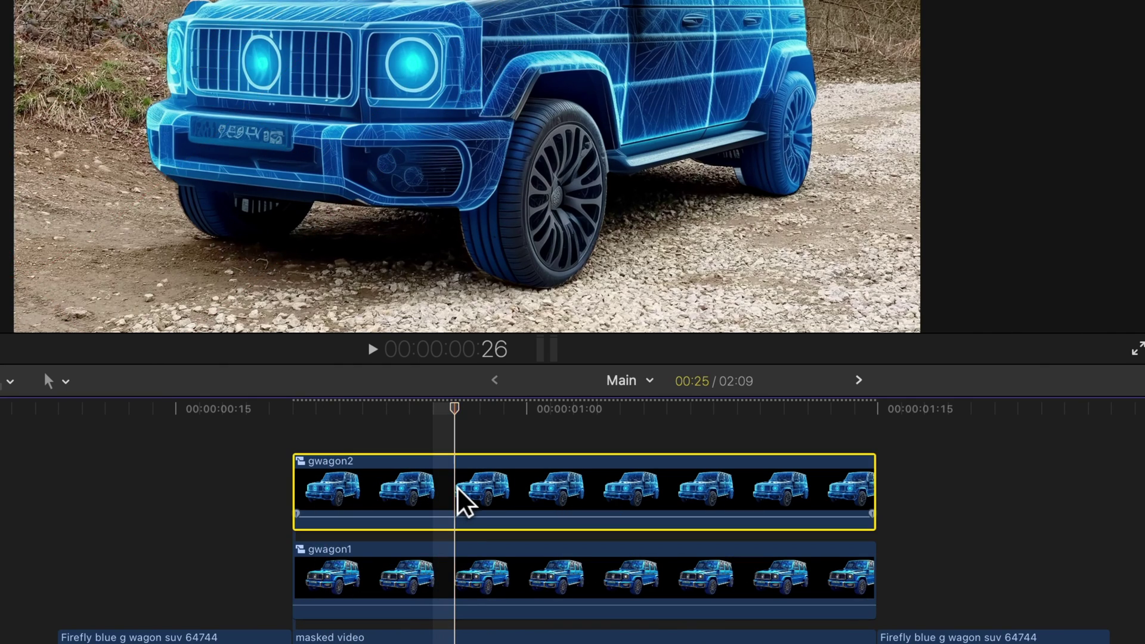
pyautogui.press('shift+super+v')
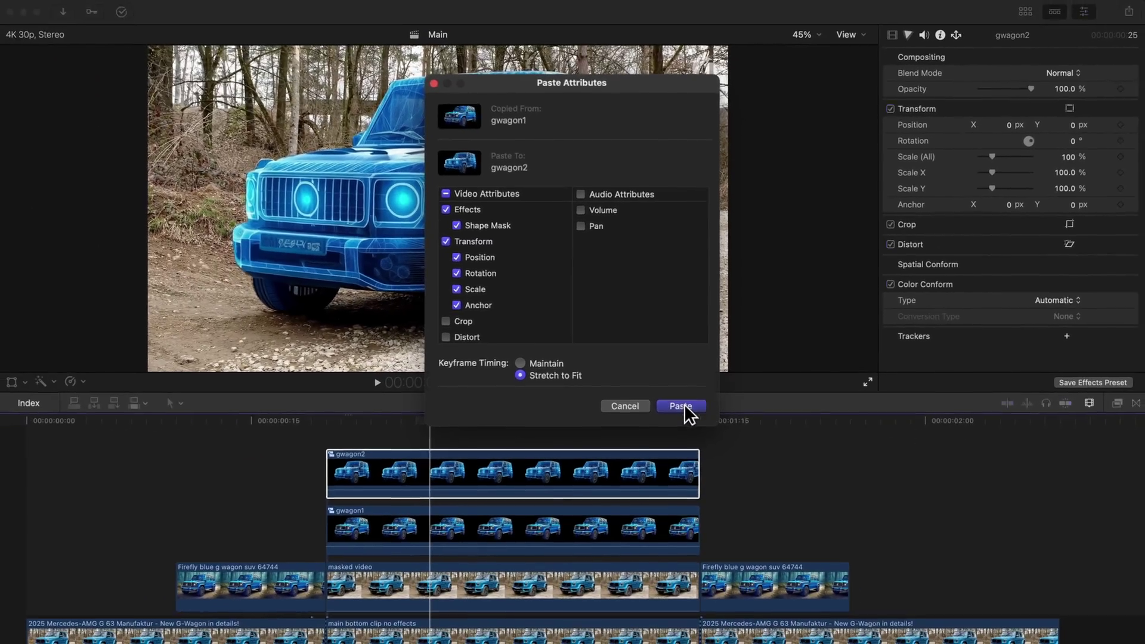
pyautogui.click(679, 462)
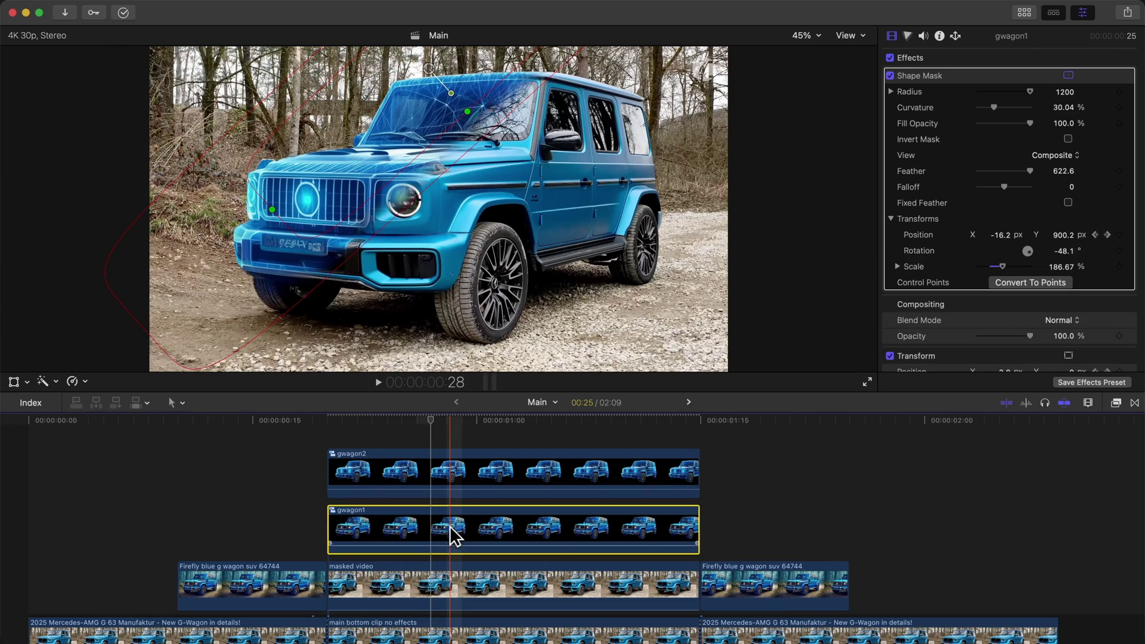
# Delete the gwagon1 clip and the two Firefly image clips on either side of the masked video.
pyautogui.press('Delete')
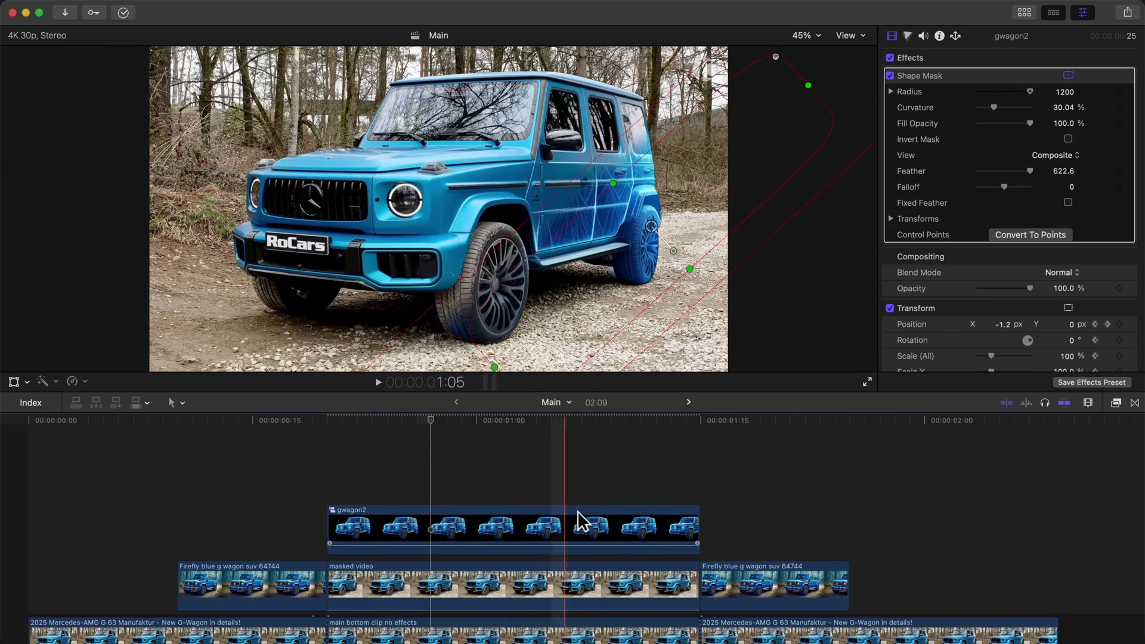
pyautogui.moveTo(459, 419); pyautogui.dragTo(537, 431)
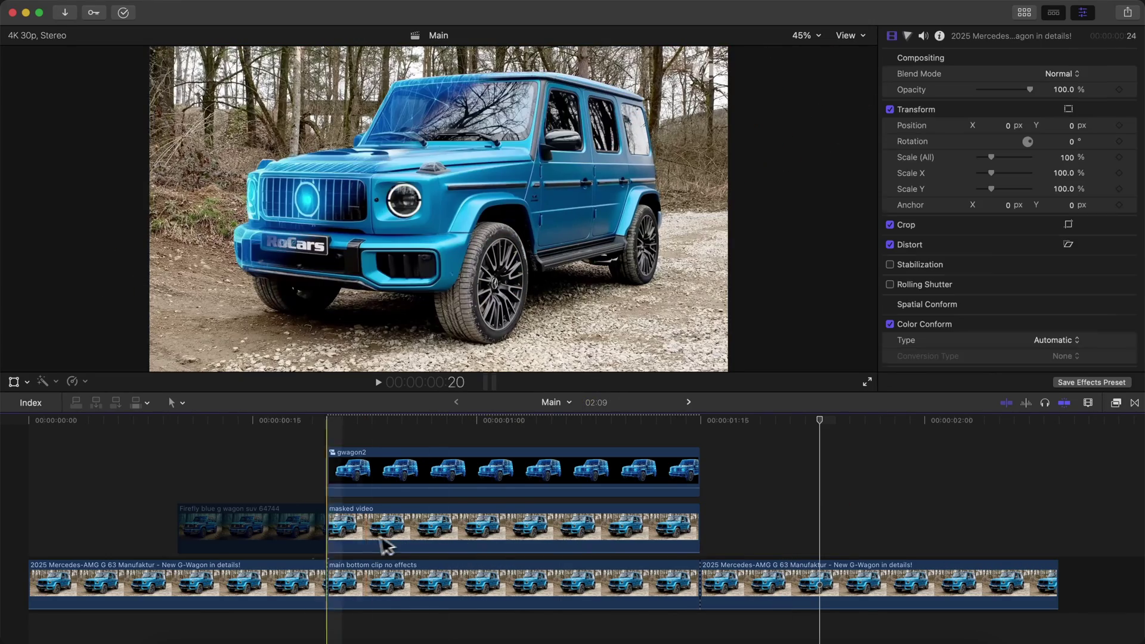
pyautogui.click(306, 540)
pyautogui.press('Delete')
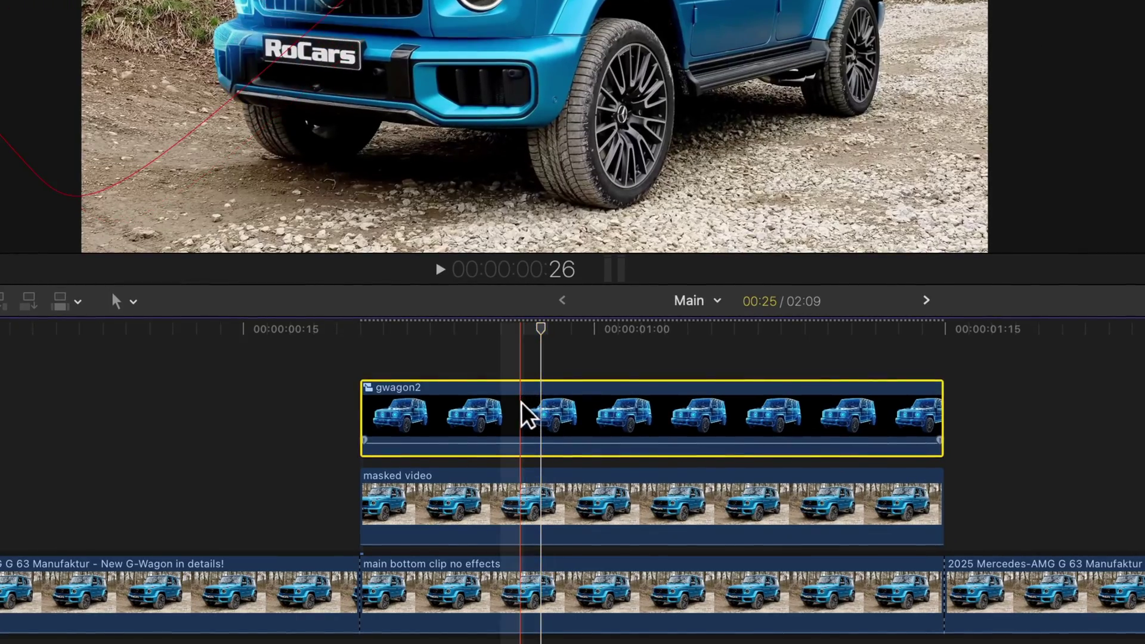
# Duplicate gwagon2 onto the layer above, shift the copy 4 frames later, and play back the result.
pyautogui.moveTo(527, 411); pyautogui.dragTo(520, 375)
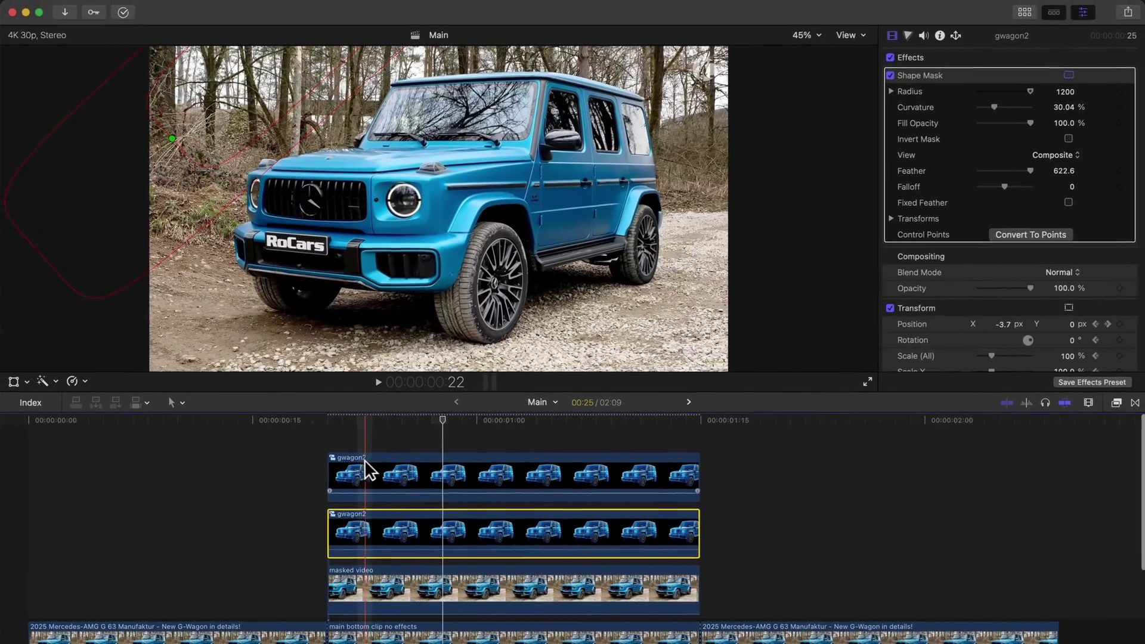
pyautogui.moveTo(416, 403); pyautogui.dragTo(480, 399)
pyautogui.moveTo(403, 460); pyautogui.dragTo(429, 460)
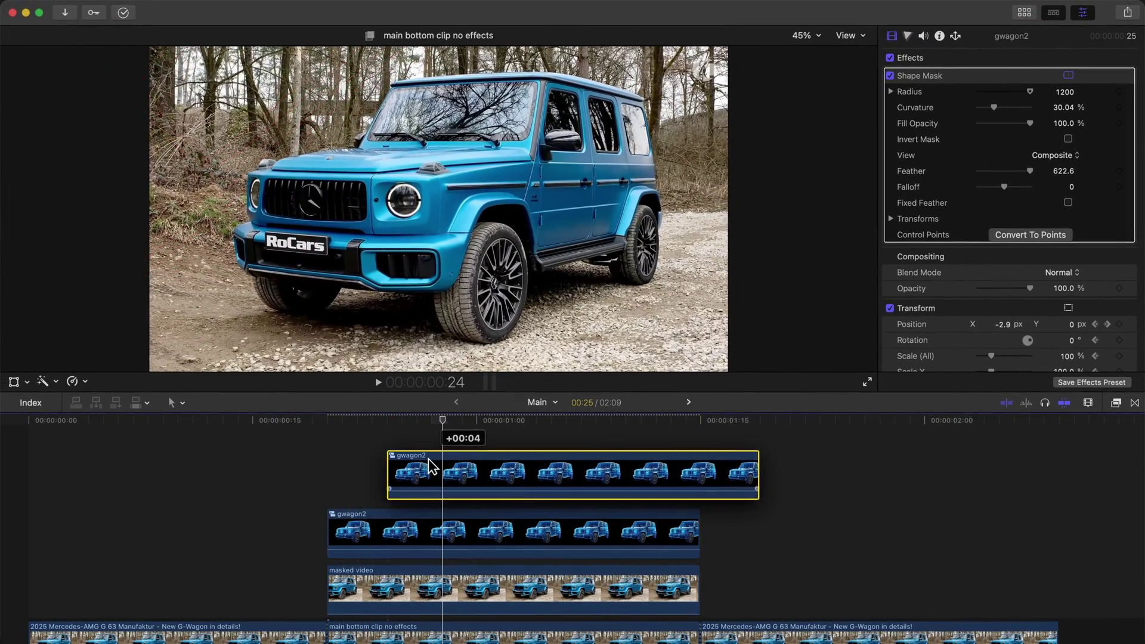
pyautogui.hotkey('shift', 'o')
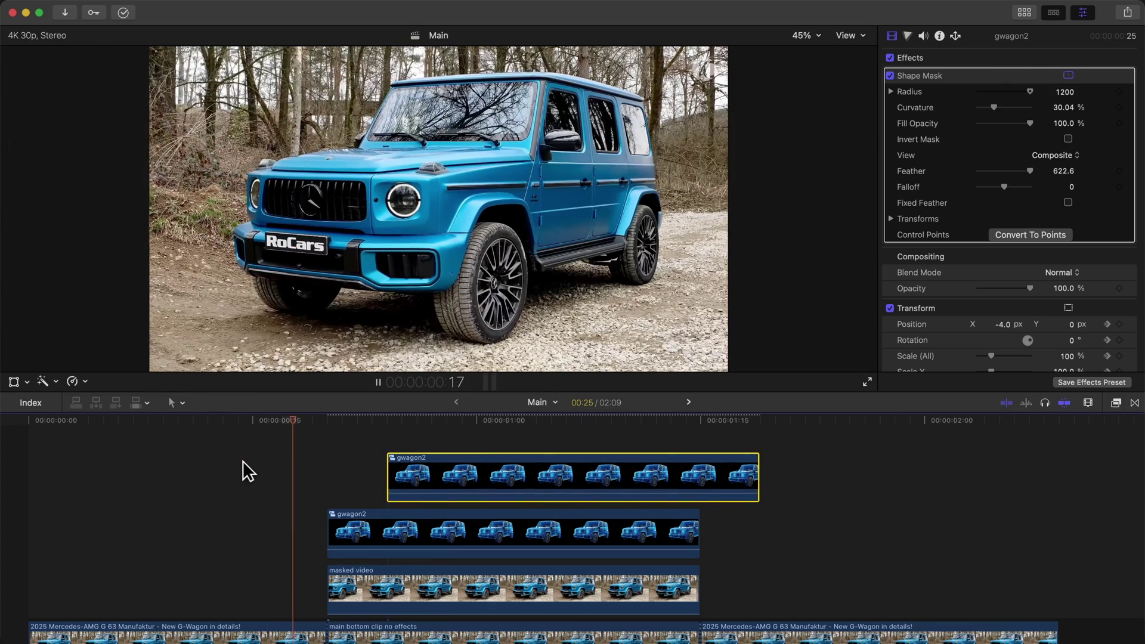
# Shift the upper gwagon2 copy further along the timeline so it starts at 1:00.
pyautogui.press('v')
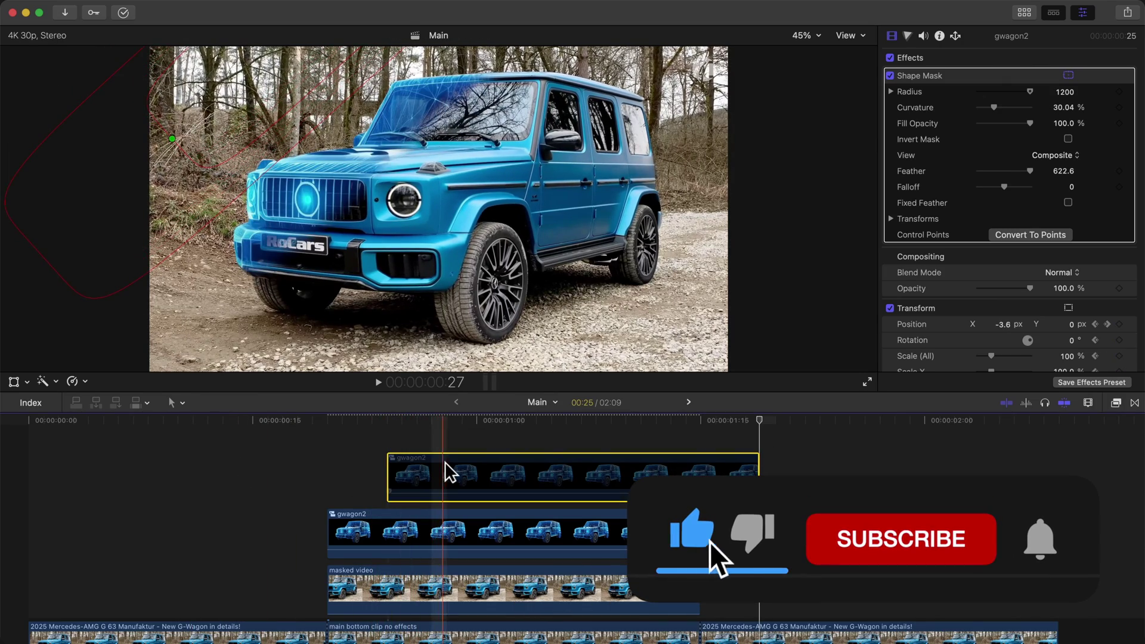
pyautogui.press('v')
pyautogui.moveTo(544, 476); pyautogui.dragTo(649, 476)
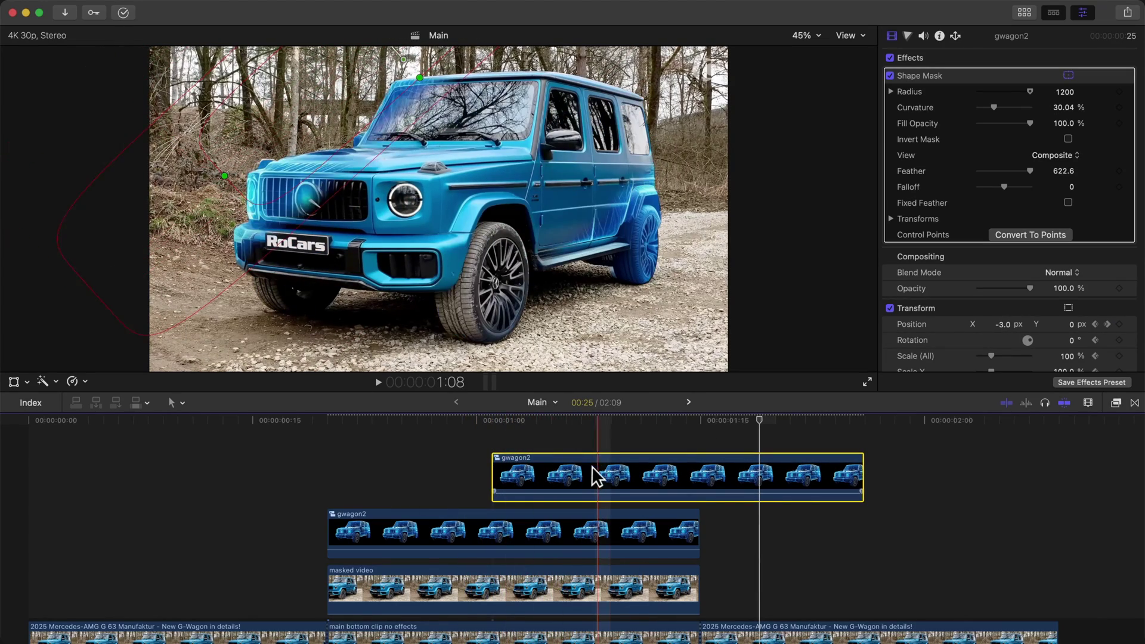
pyautogui.moveTo(589, 475); pyautogui.dragTo(574, 475)
# Toggle the upper gwagon2 copy off and on and scrub the timeline to compare the overlapping mask sweeps.
pyautogui.press('v')
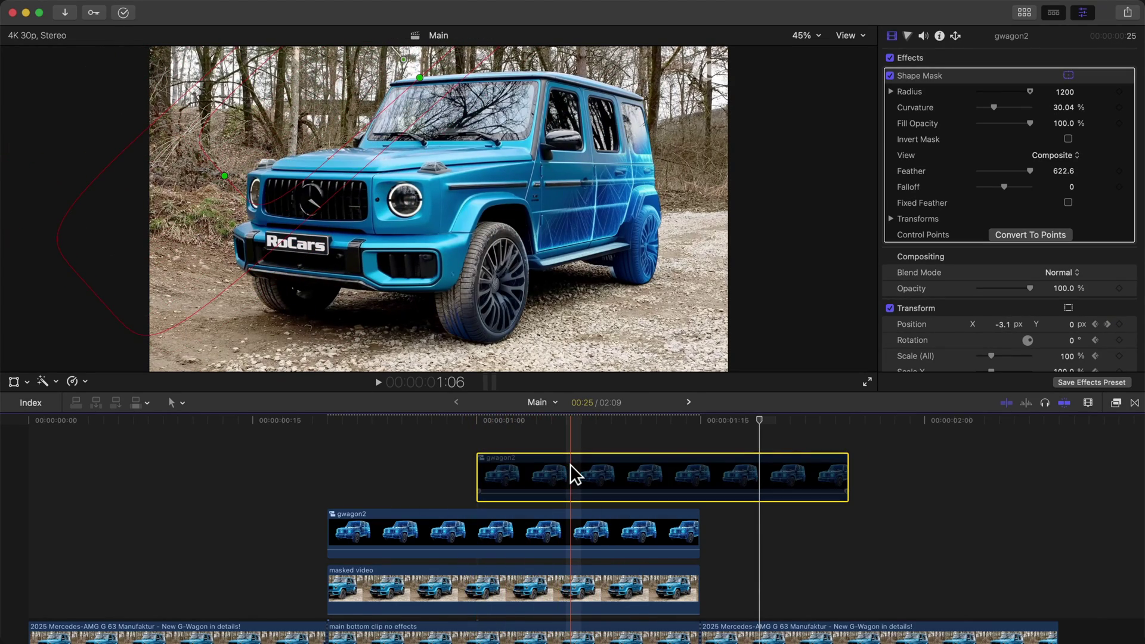
pyautogui.press('v')
pyautogui.press('v')
pyautogui.press('v')
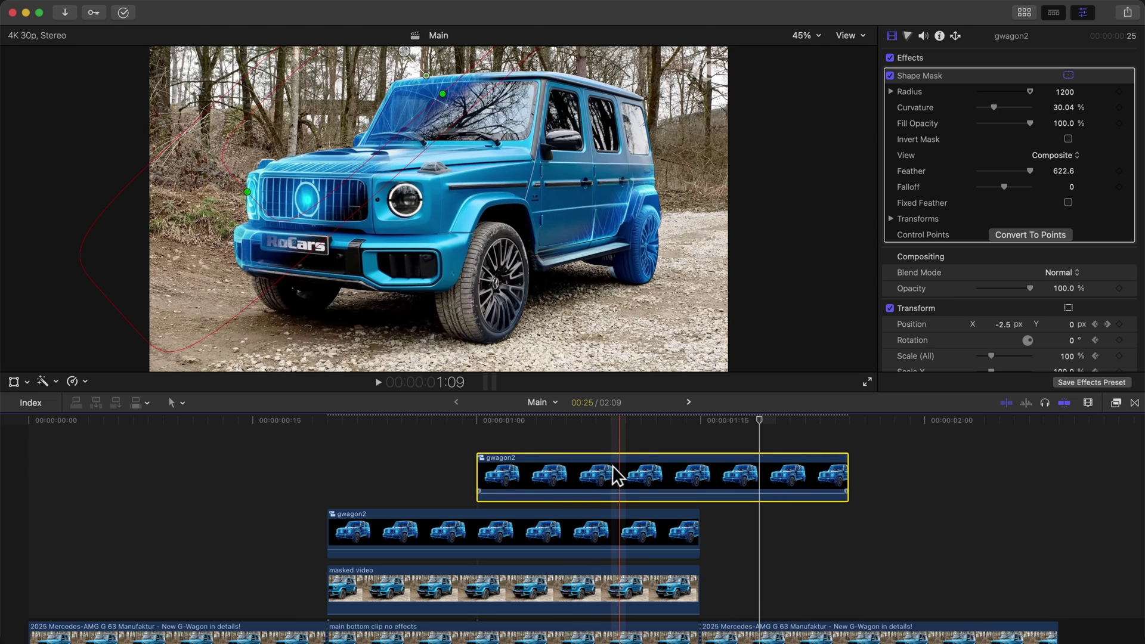
pyautogui.click(602, 418)
pyautogui.moveTo(601, 418); pyautogui.dragTo(531, 425)
pyautogui.scroll(-1, 454, 508)
pyautogui.click(441, 515)
pyautogui.scroll(1, 597, 472)
pyautogui.click(607, 464)
pyautogui.press('v')
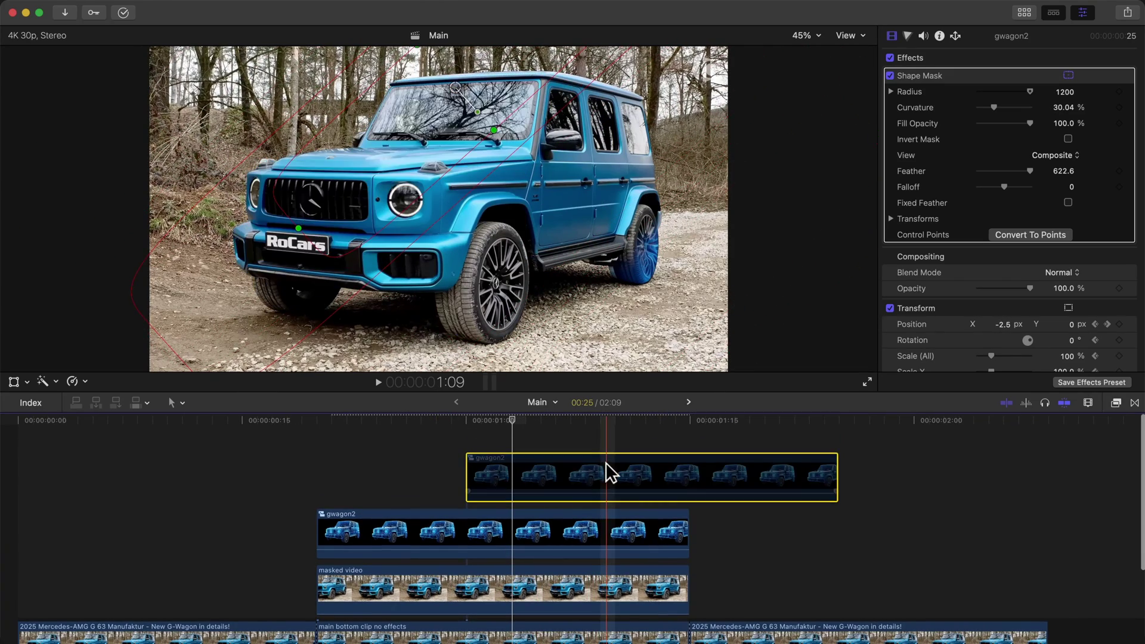
pyautogui.press('v')
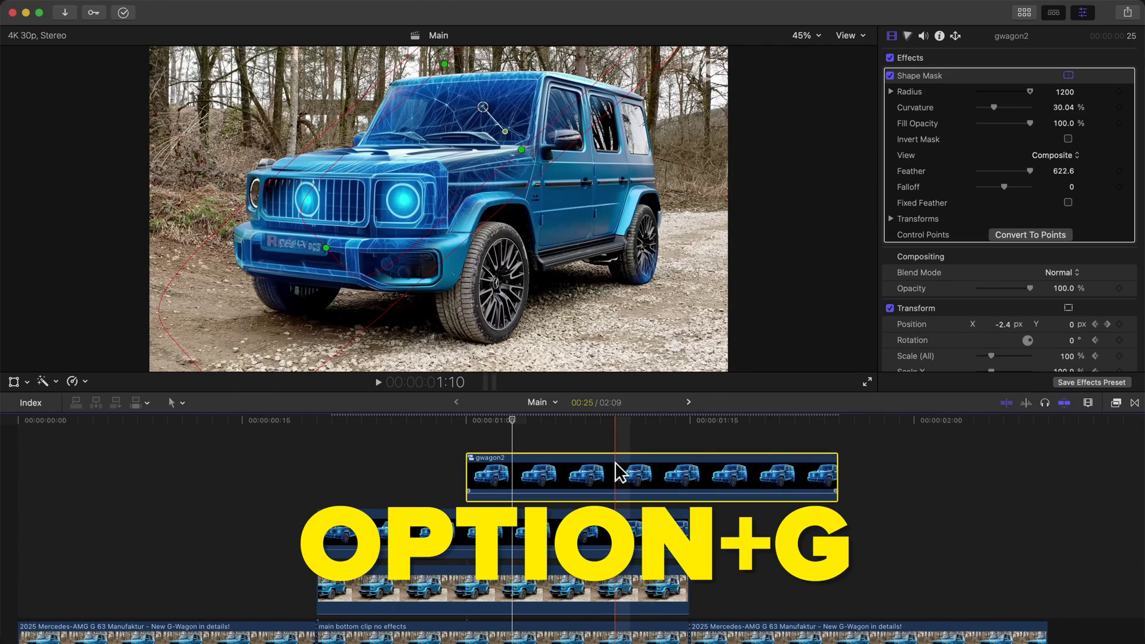
# Turn the upper gwagon2 copy into a compound clip named g2.
pyautogui.hotkey('alt', 'g')
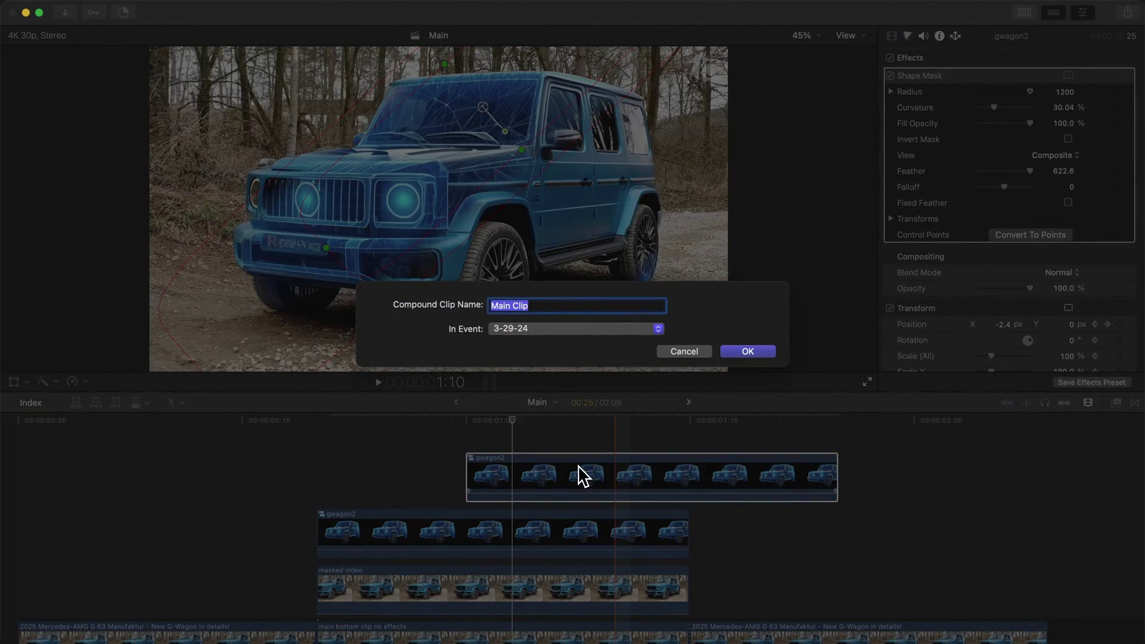
pyautogui.write('g2')
pyautogui.press('Return')
# Turn the lower gwagon2 clip into a compound clip.
pyautogui.click(453, 514)
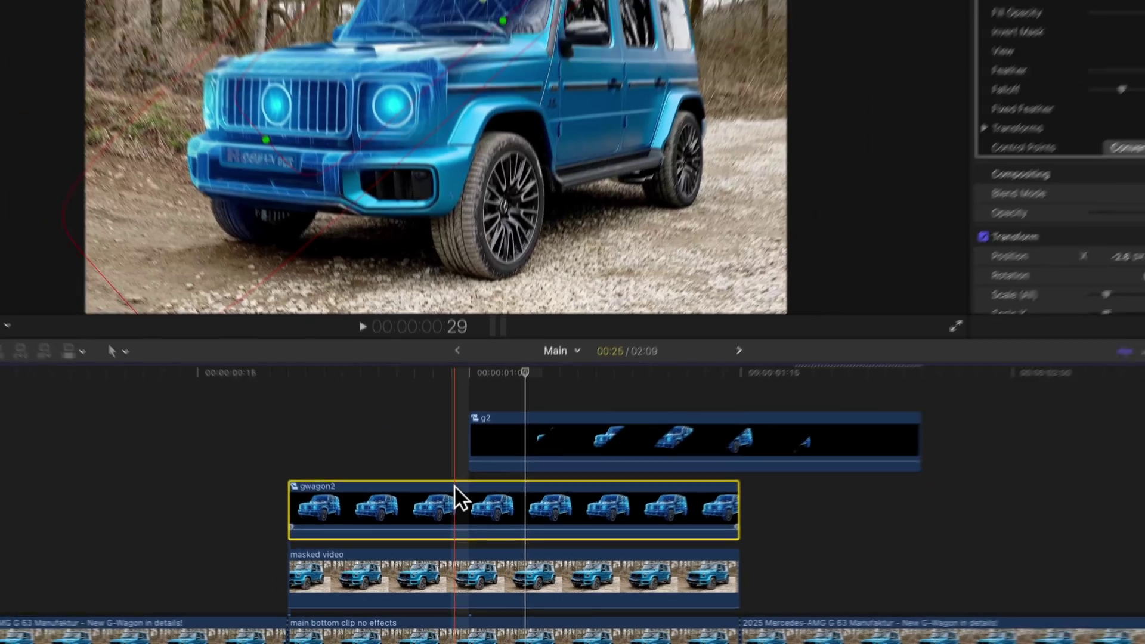
pyautogui.hotkey('alt', 'g')
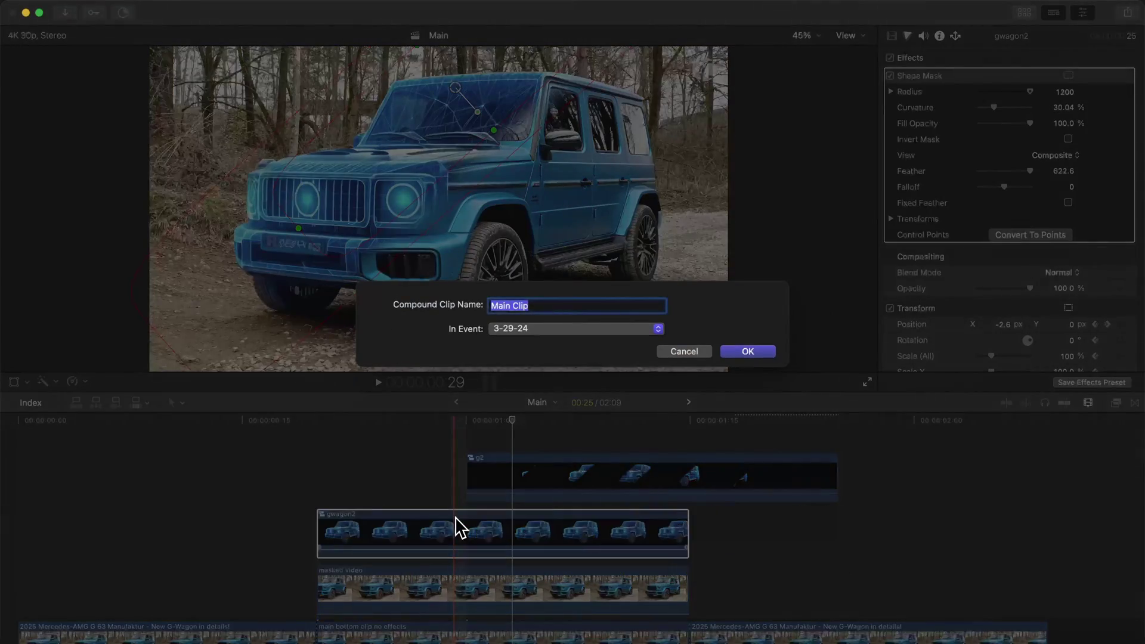
pyautogui.press('Return')
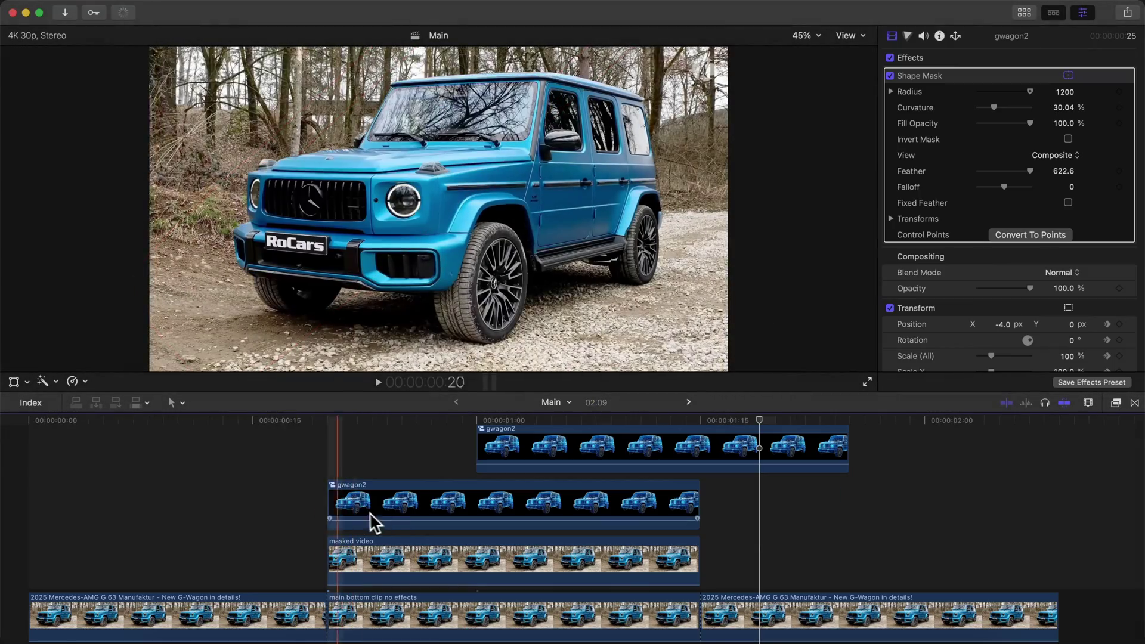
# Play back and scrub through the transition to review the two staggered X-ray sweeps across the car.
pyautogui.scroll(-2, 71, 513)
pyautogui.press('space')
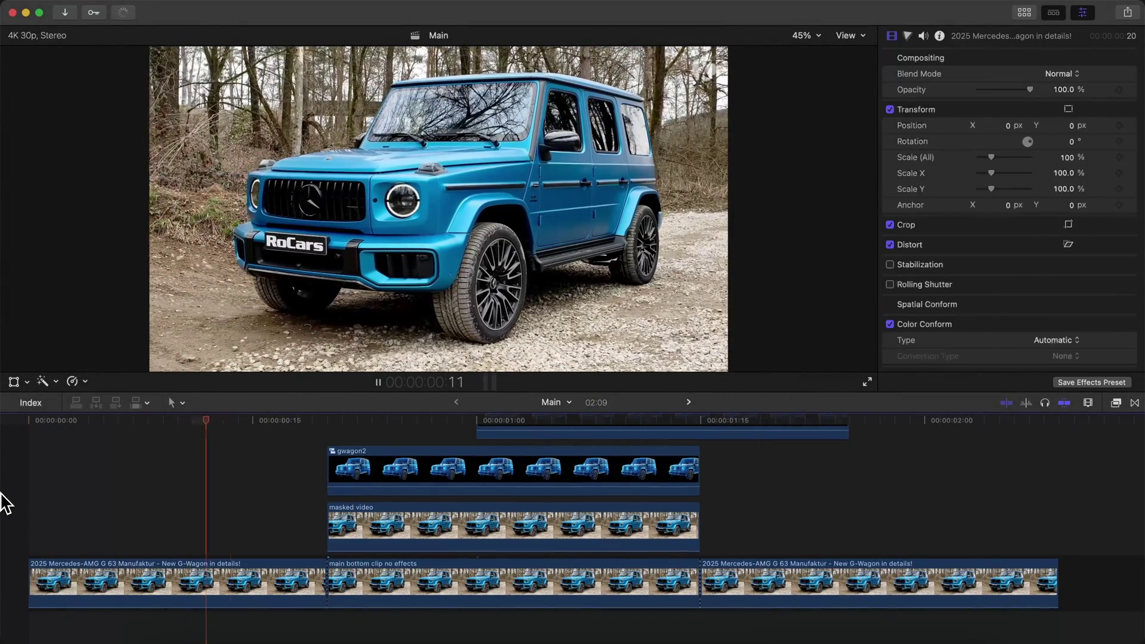
pyautogui.press('space')
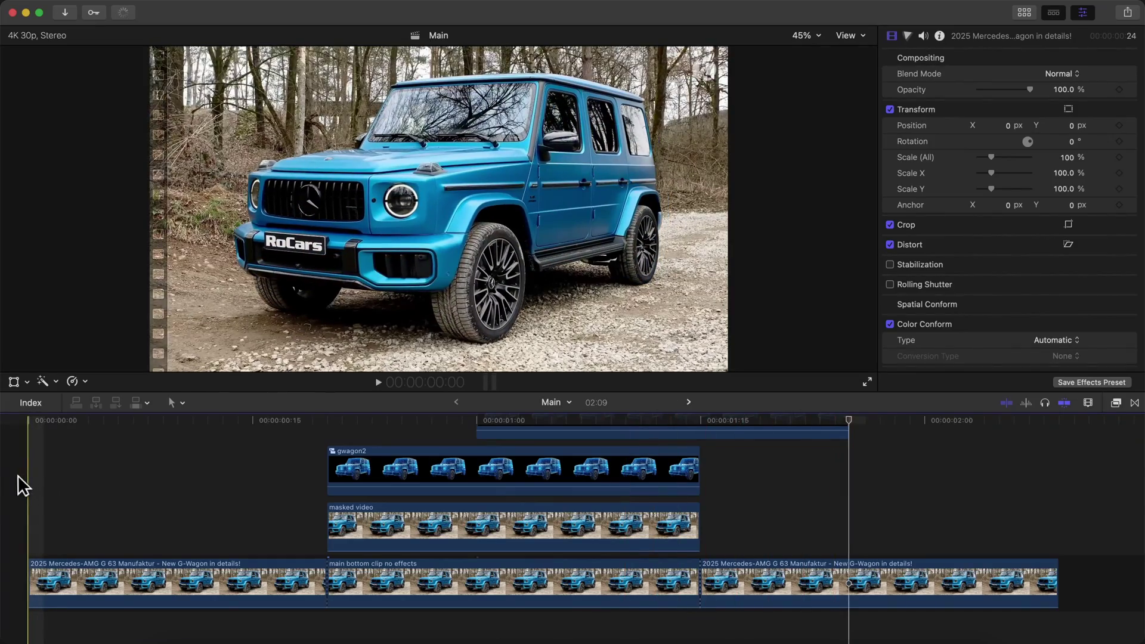
pyautogui.scroll(1, 114, 473)
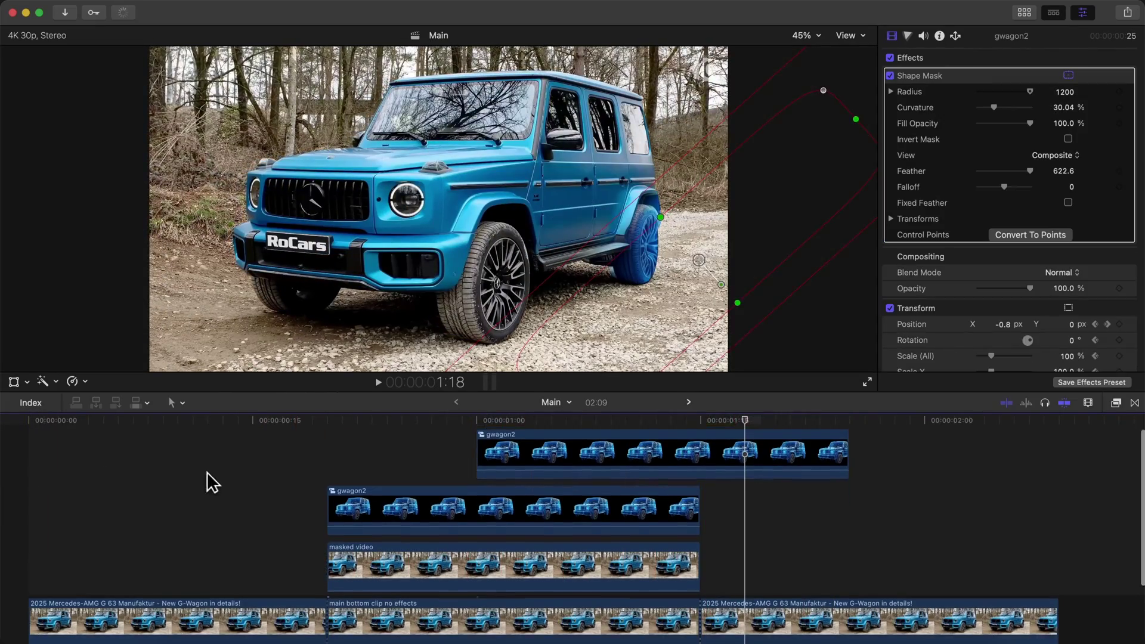
pyautogui.click(283, 421)
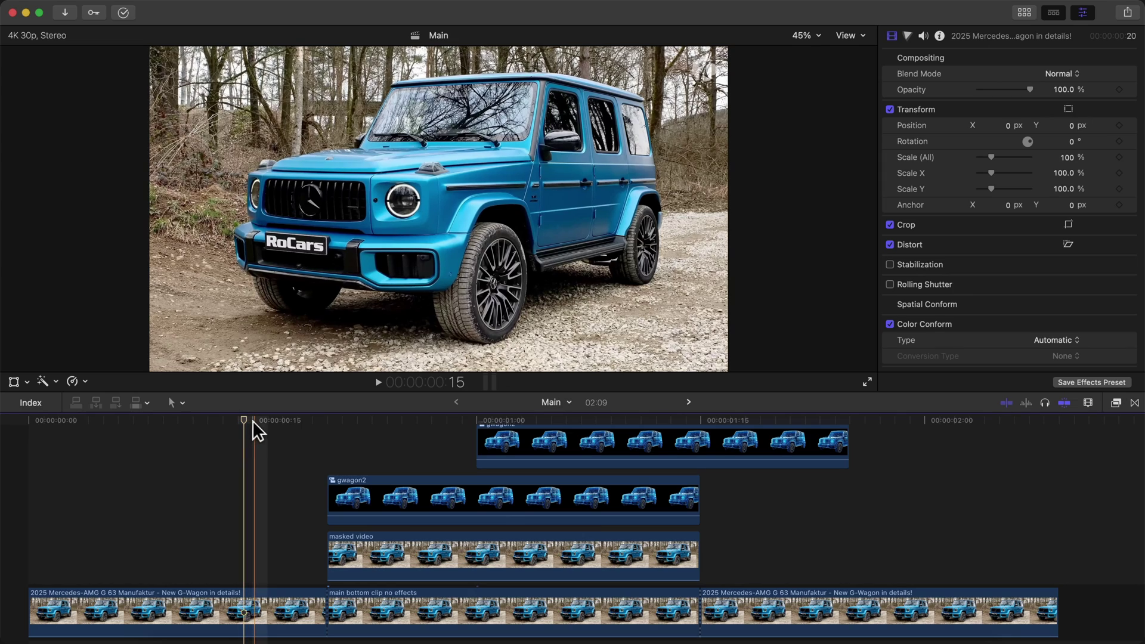
pyautogui.click(414, 421)
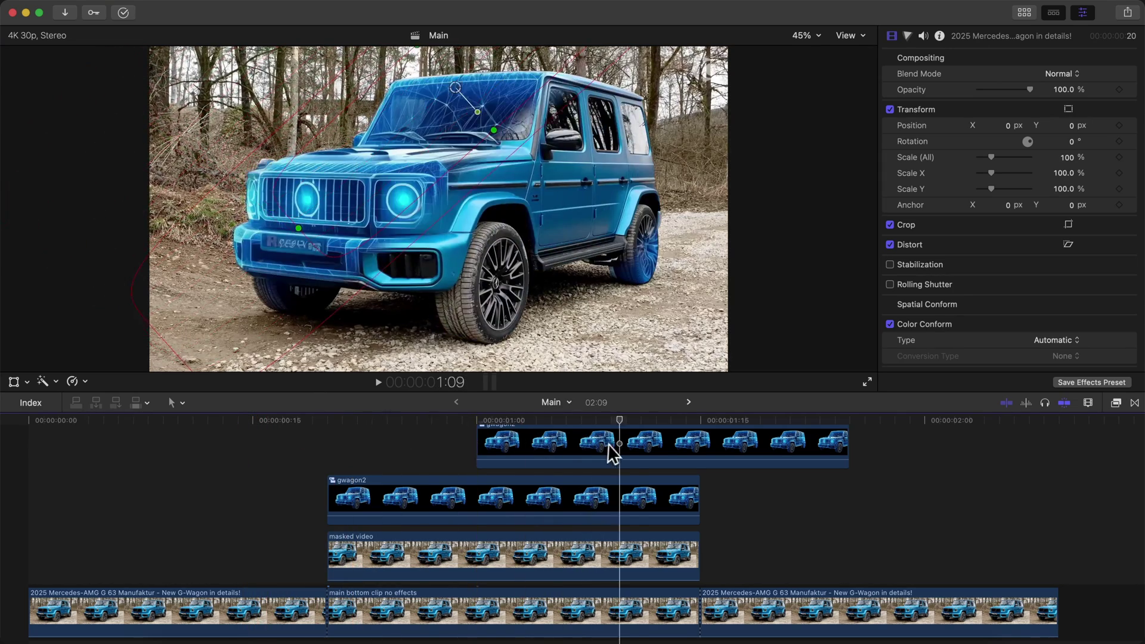
# Disable the clip "main bottom clip no effects" to inspect the masked car layers without their background.
pyautogui.click(684, 445)
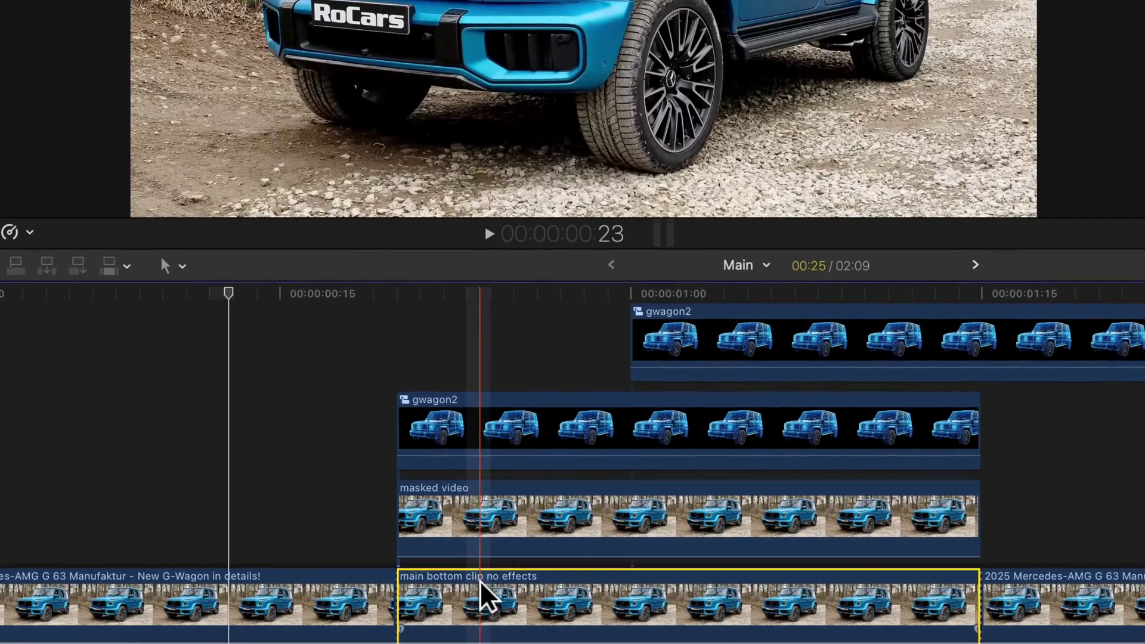
pyautogui.press('v')
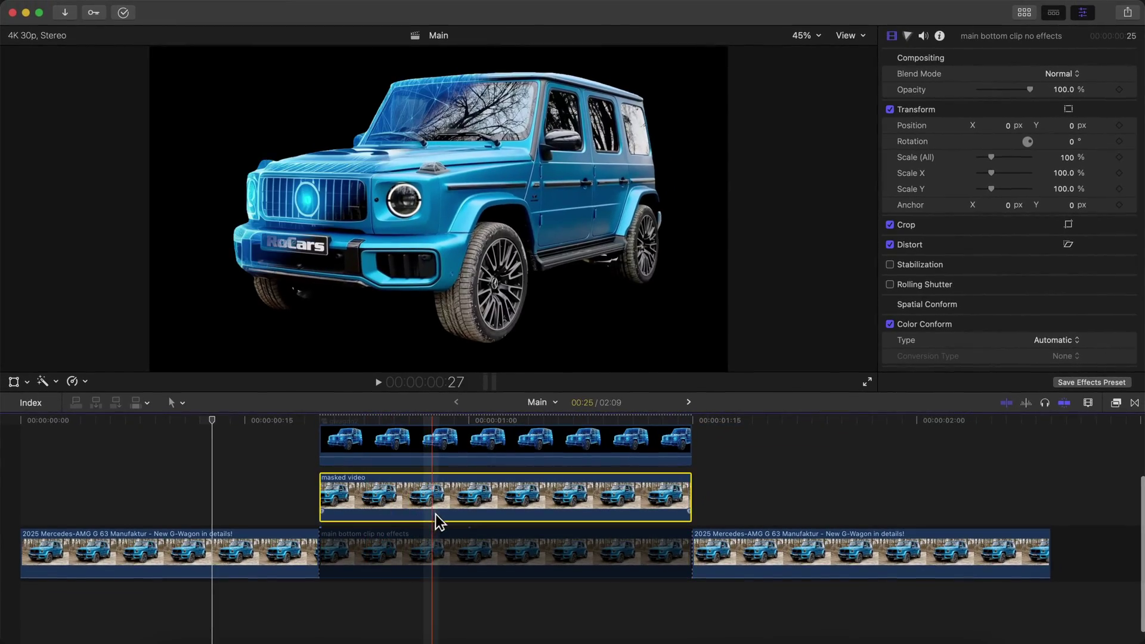
pyautogui.click(433, 514)
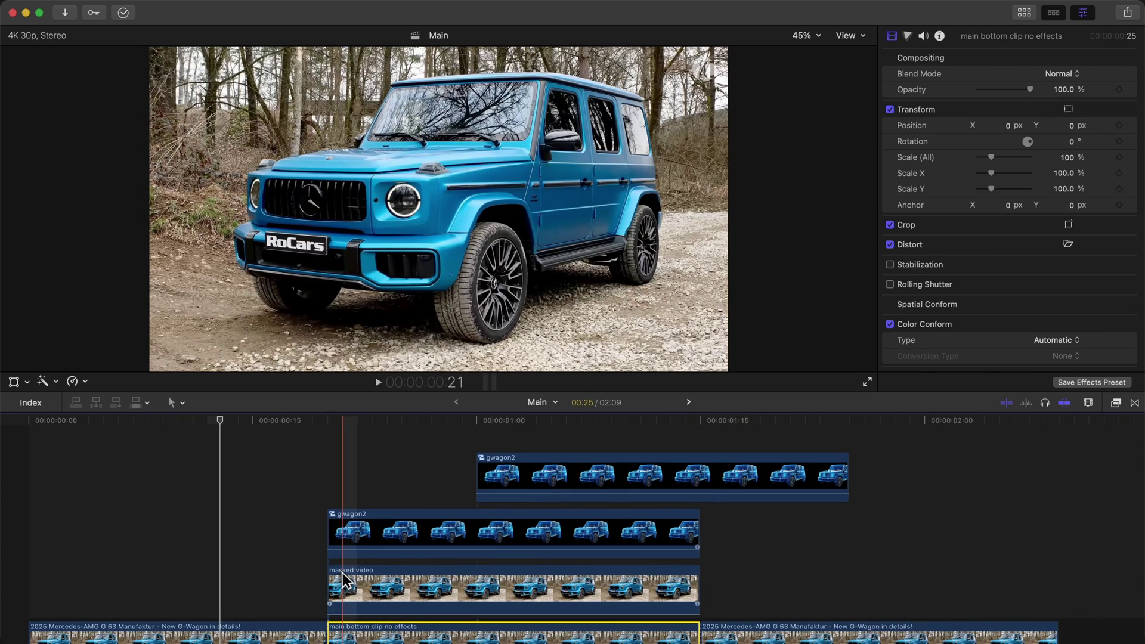
# Extend the masked video clip by 8 frames at its start and 8 frames at its end.
pyautogui.click(337, 572)
pyautogui.moveTo(329, 574); pyautogui.dragTo(209, 574)
pyautogui.moveTo(254, 421); pyautogui.dragTo(327, 420)
pyautogui.click(890, 100)
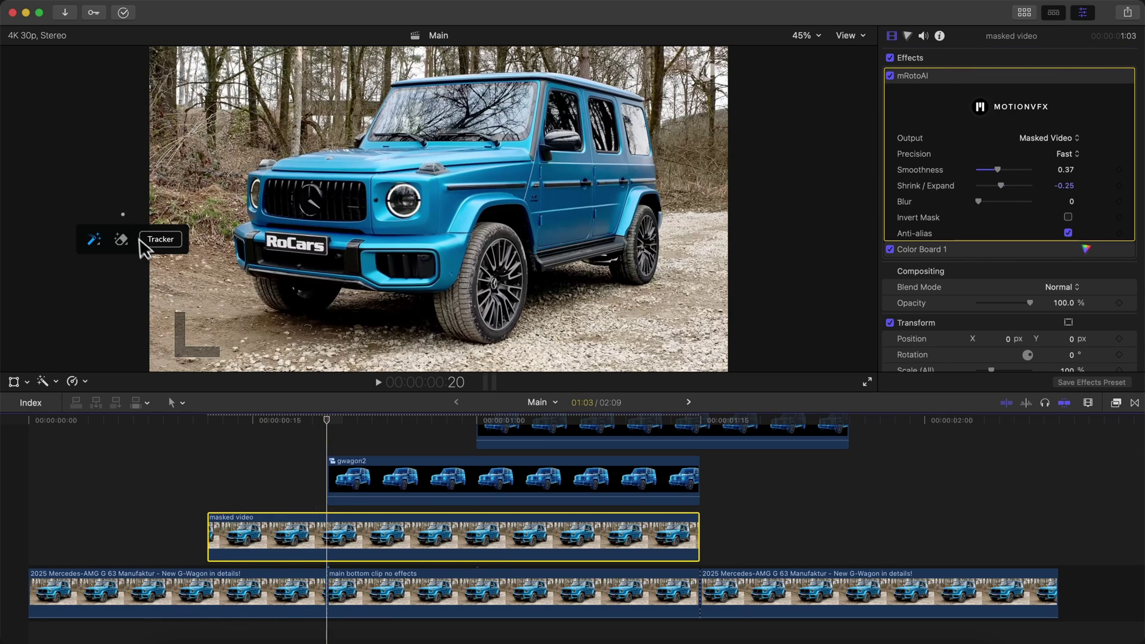
pyautogui.moveTo(700, 538); pyautogui.dragTo(819, 537)
# Track the mRotoAI mask backward from frame 20 and forward from 1:15 to cover the extended parts.
pyautogui.click(112, 268)
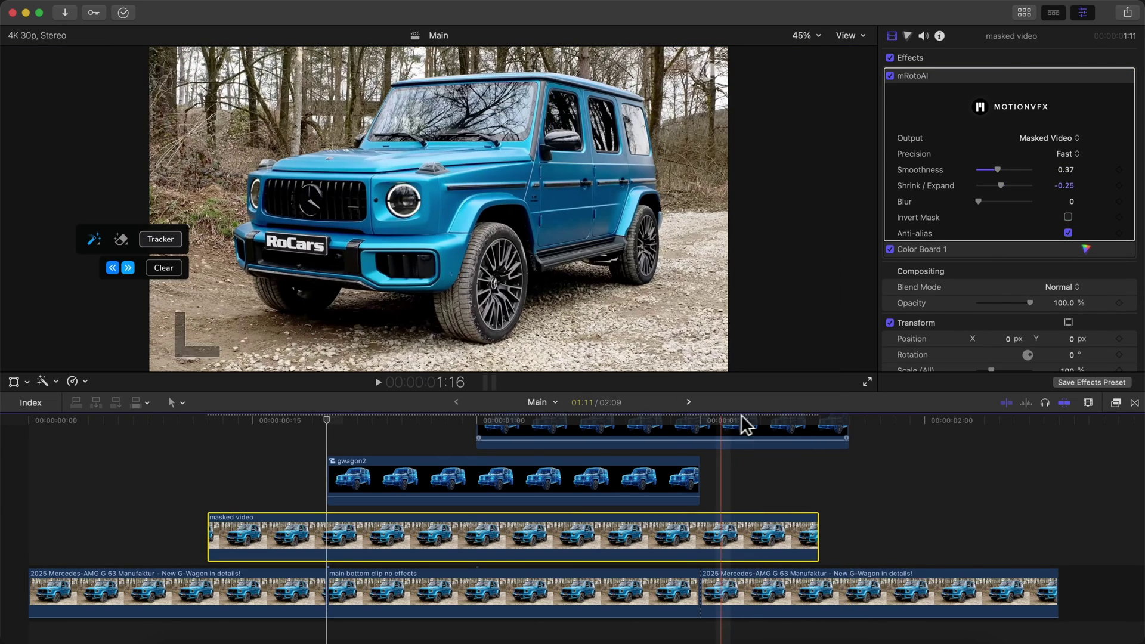
pyautogui.click(701, 418)
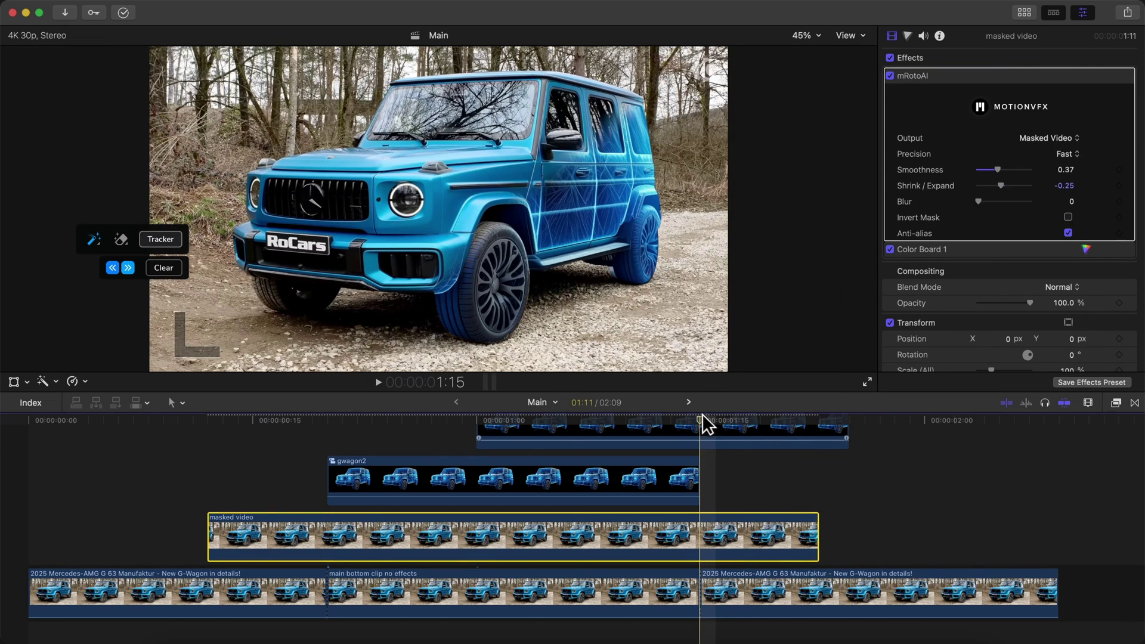
pyautogui.click(128, 268)
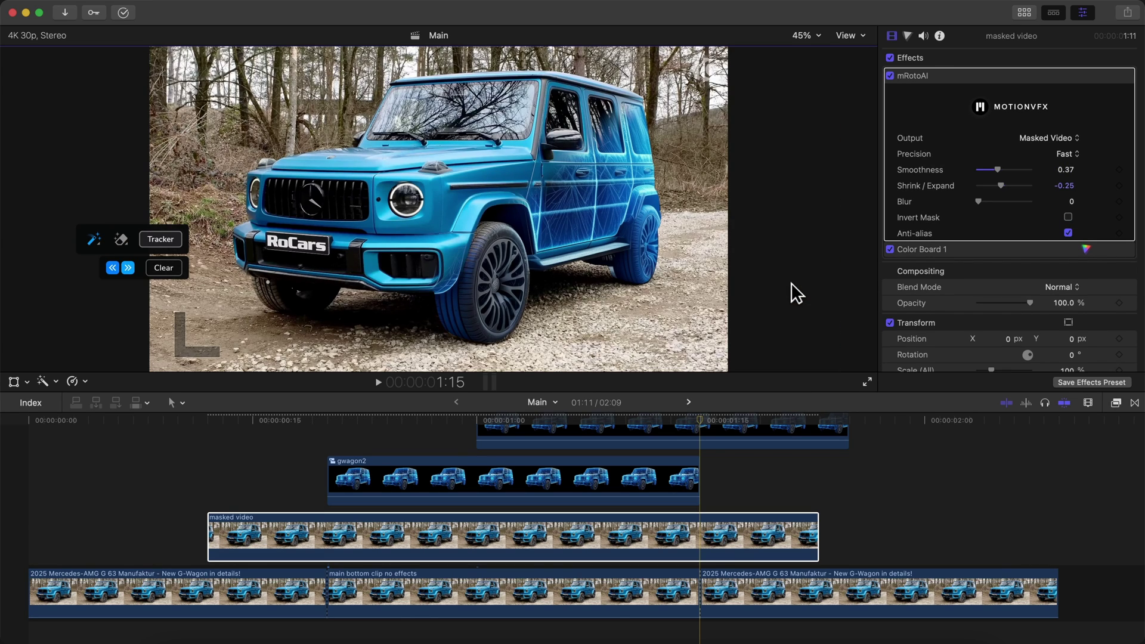
# Split the masked video clip at frame 20 and at 1:15, matching the edit points of the clips below.
pyautogui.click(714, 531)
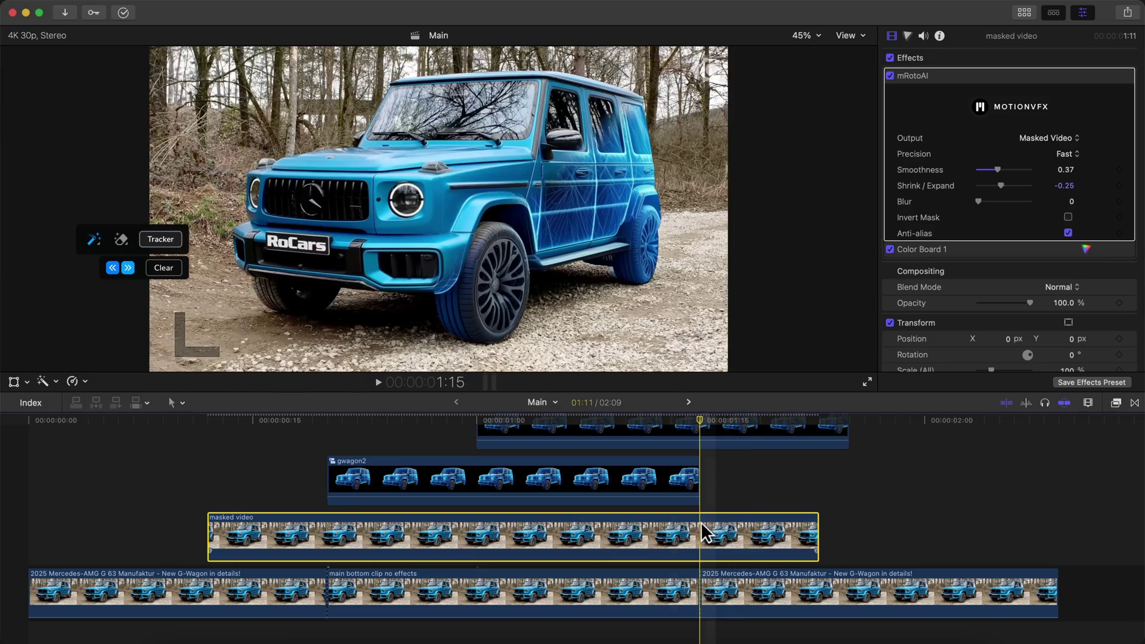
pyautogui.press('super+b')
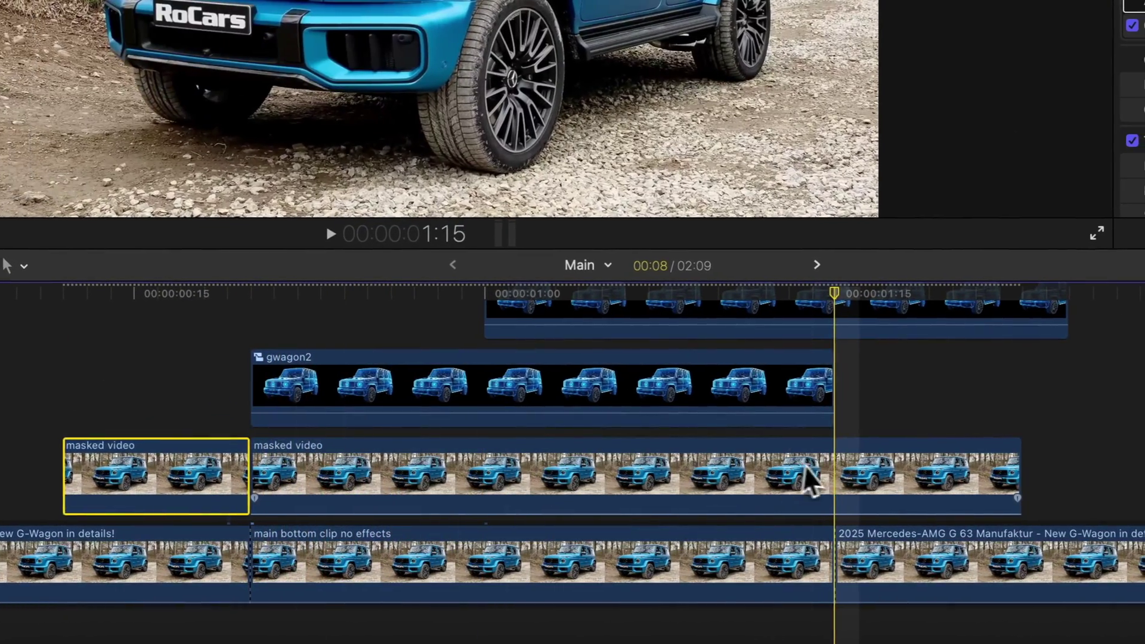
pyautogui.click(851, 466)
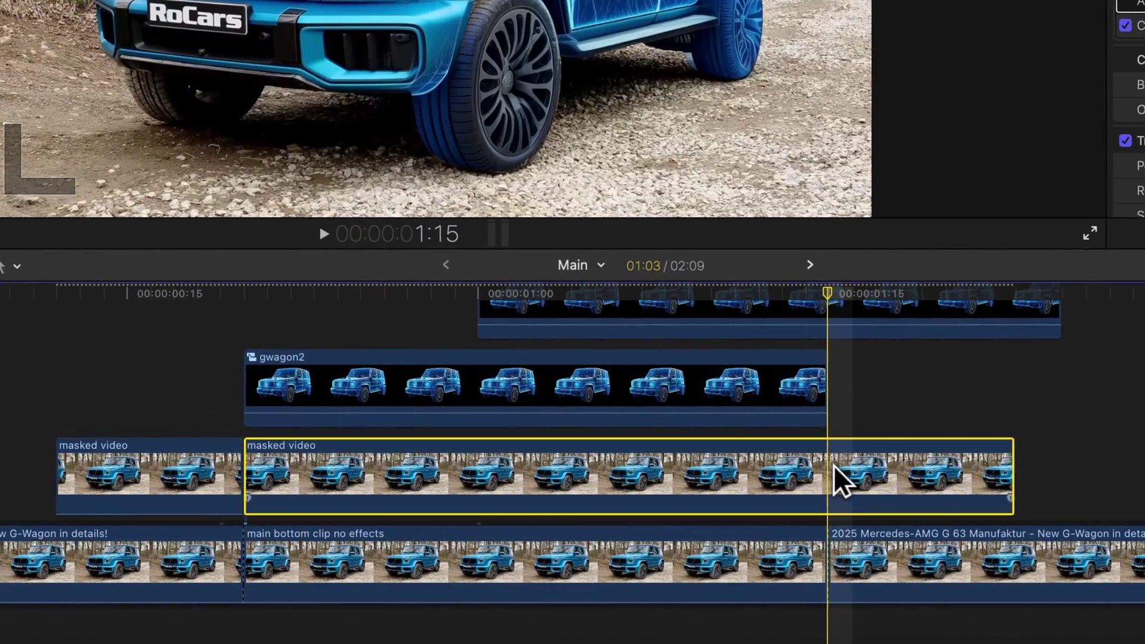
pyautogui.press('super+b')
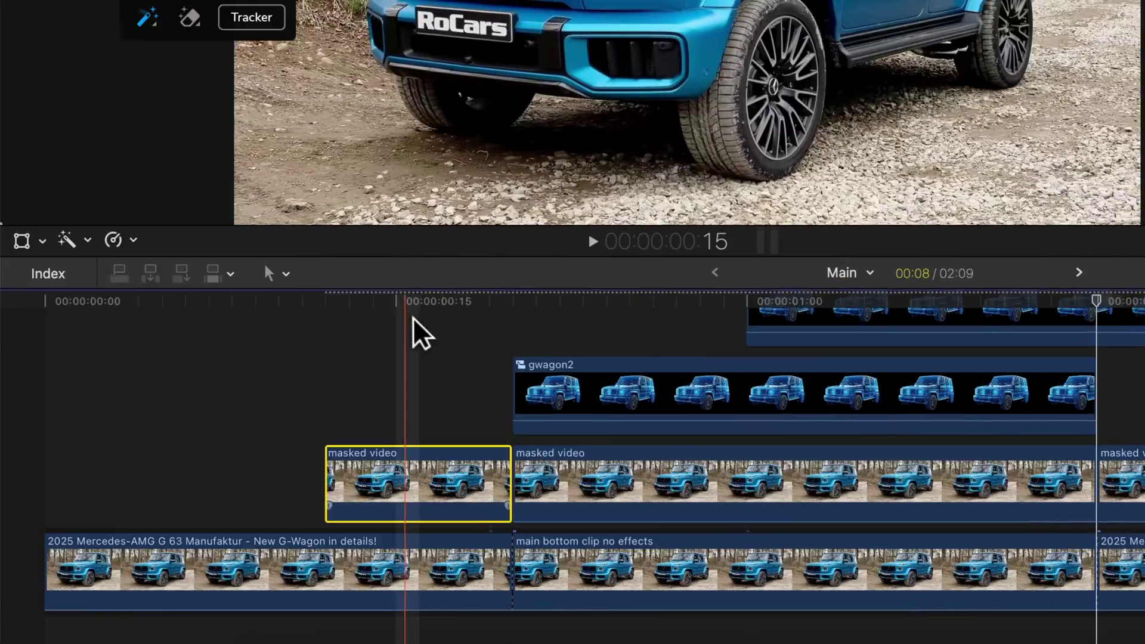
# Set the Color Board's global saturation to -100% on the first masked video segment.
pyautogui.moveTo(105, 292); pyautogui.dragTo(94, 292)
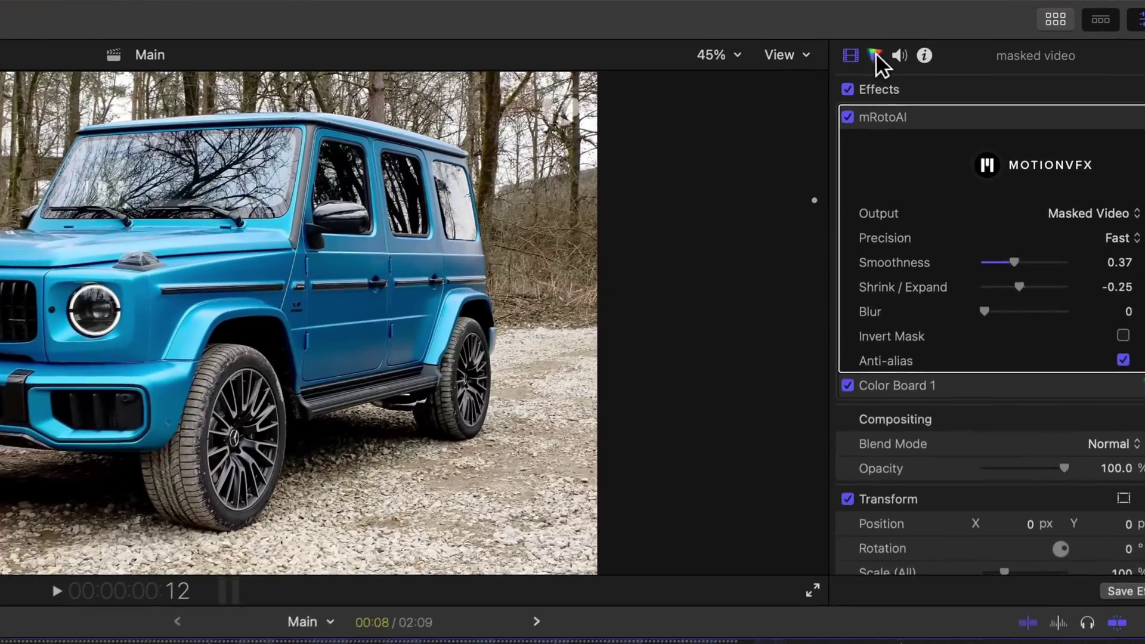
pyautogui.click(876, 55)
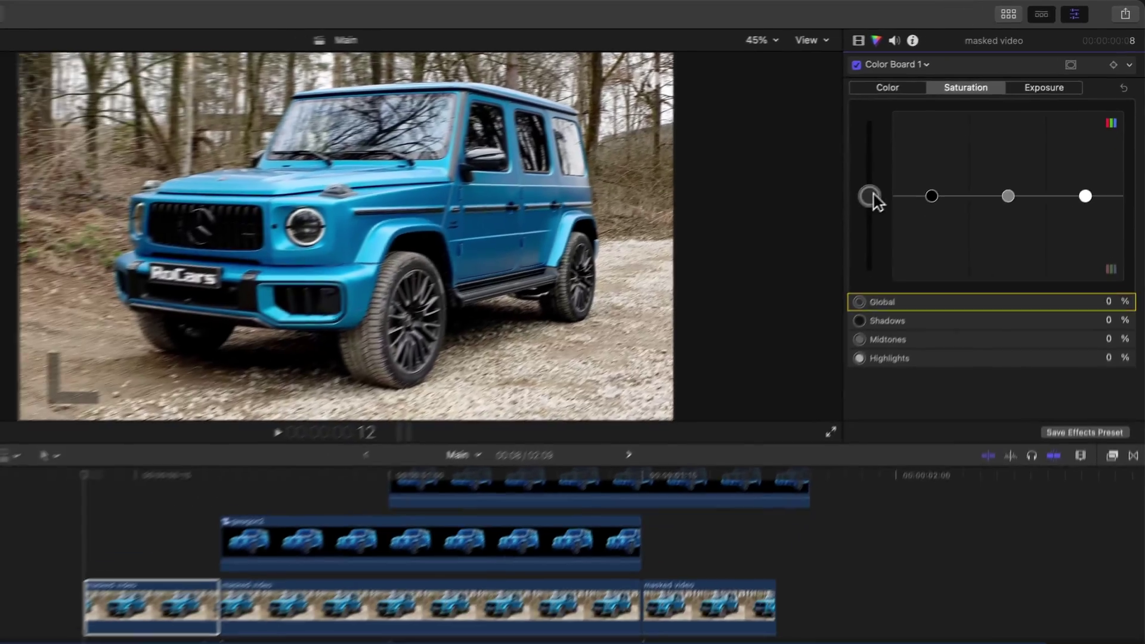
pyautogui.moveTo(764, 271); pyautogui.dragTo(764, 343)
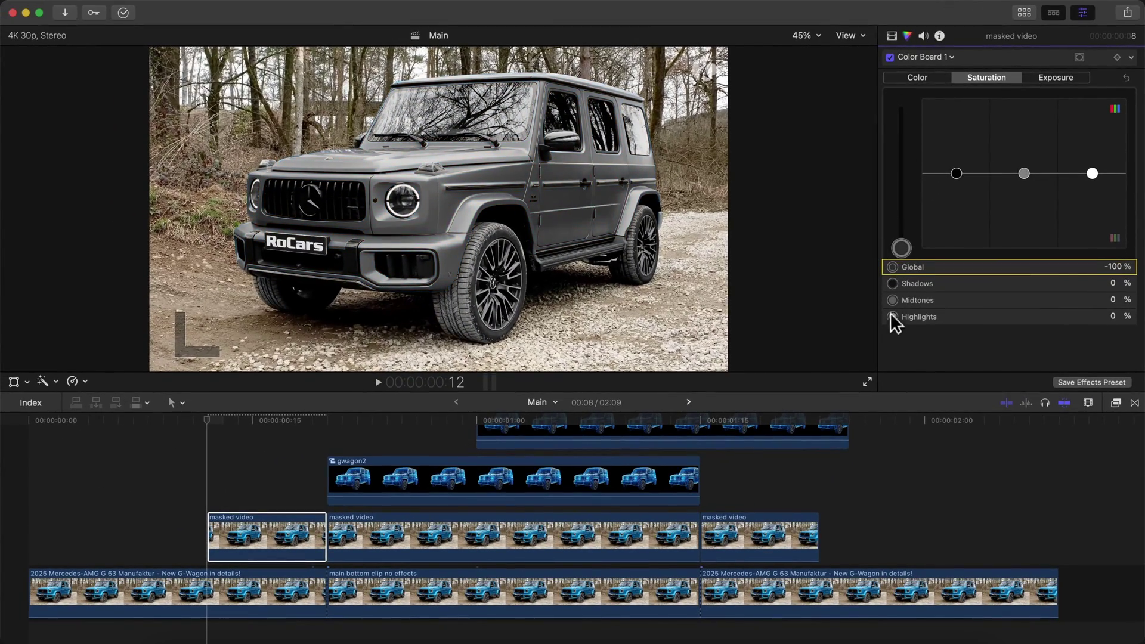
# Extend the first masked video segment to the start of the timeline and track its mRotoAI mask backward.
pyautogui.moveTo(208, 537); pyautogui.dragTo(30, 537)
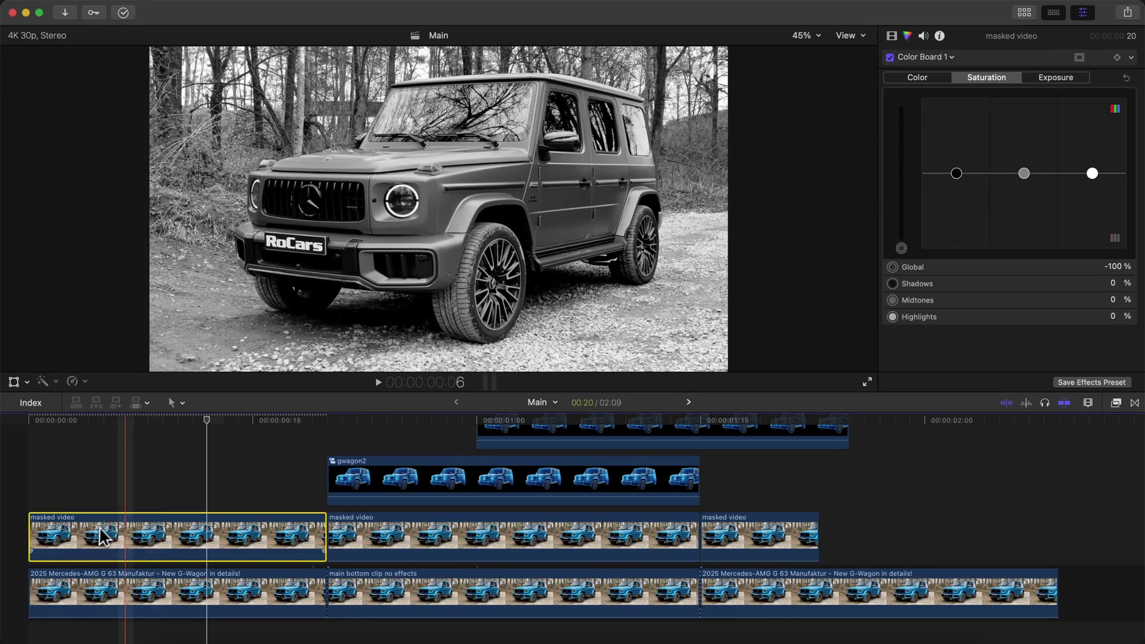
pyautogui.click(892, 35)
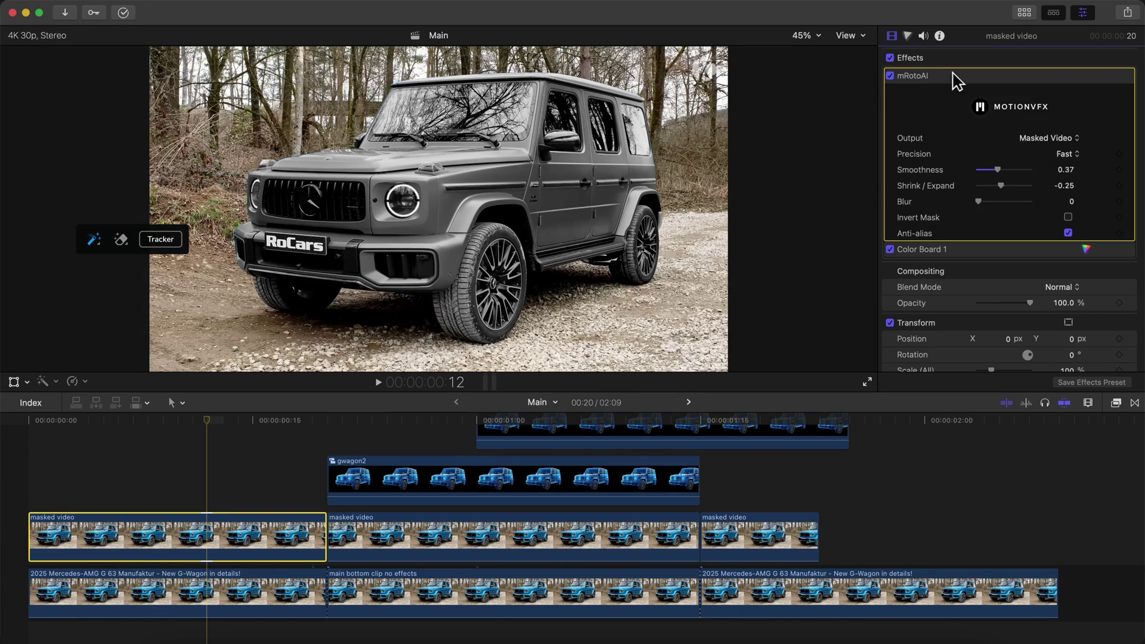
pyautogui.click(154, 241)
pyautogui.click(117, 268)
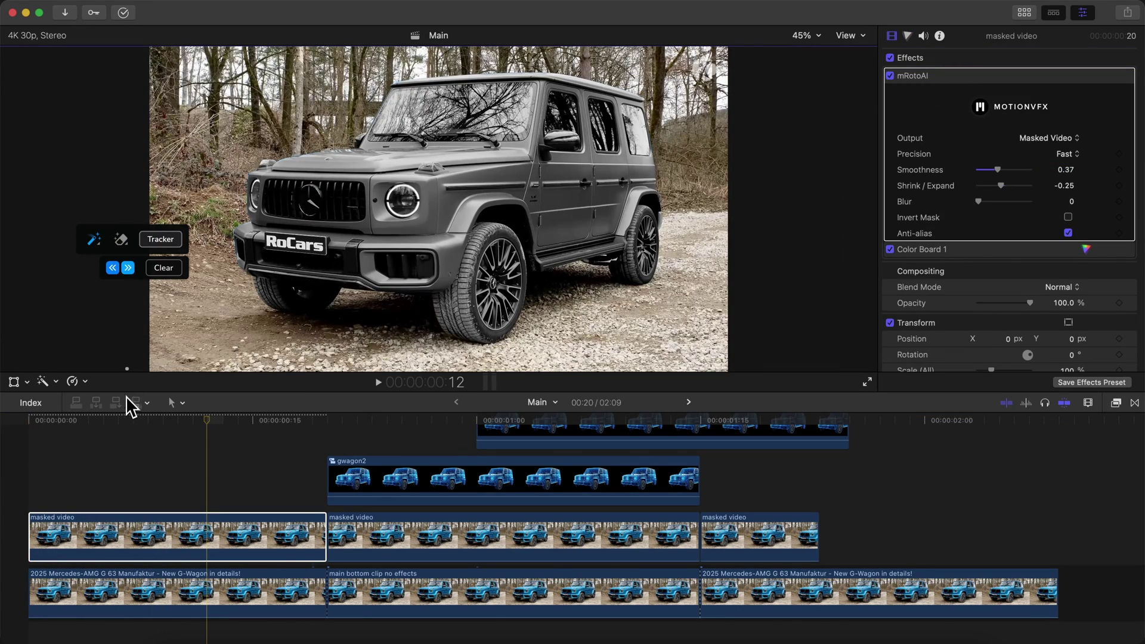
# Play and scrub the opening to check the desaturated car up to the cut with the middle segment.
pyautogui.moveTo(70, 422)
pyautogui.mouseDown()
pyautogui.moveTo(7, 423)
pyautogui.moveTo(140, 427)
pyautogui.moveTo(75, 431)
pyautogui.mouseUp()
pyautogui.press('space')
pyautogui.press('space')
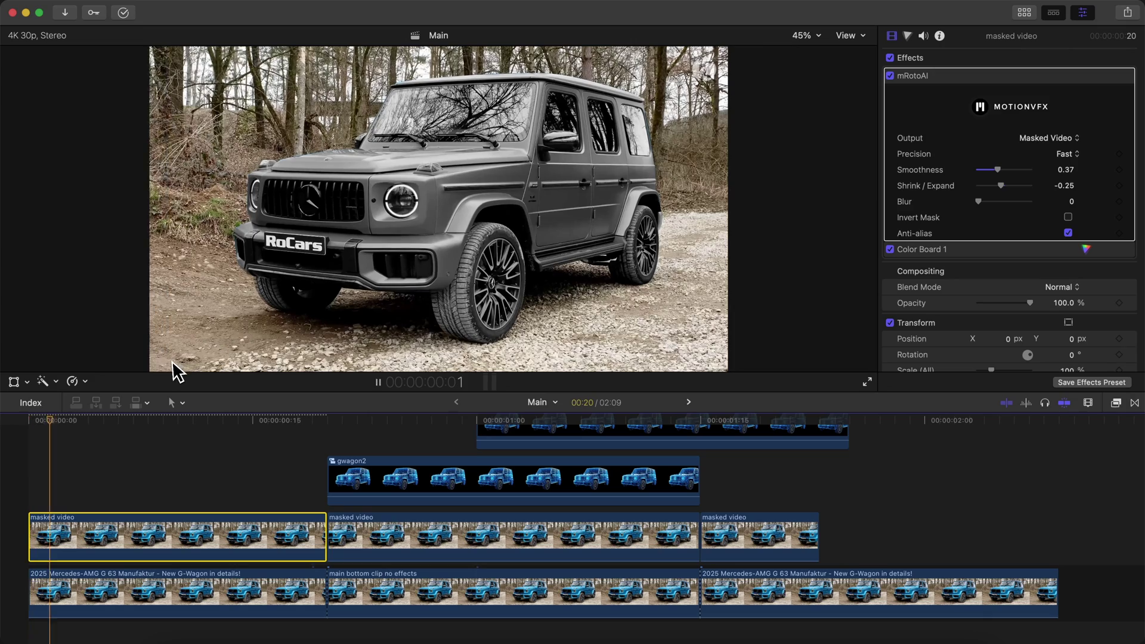
pyautogui.click(233, 420)
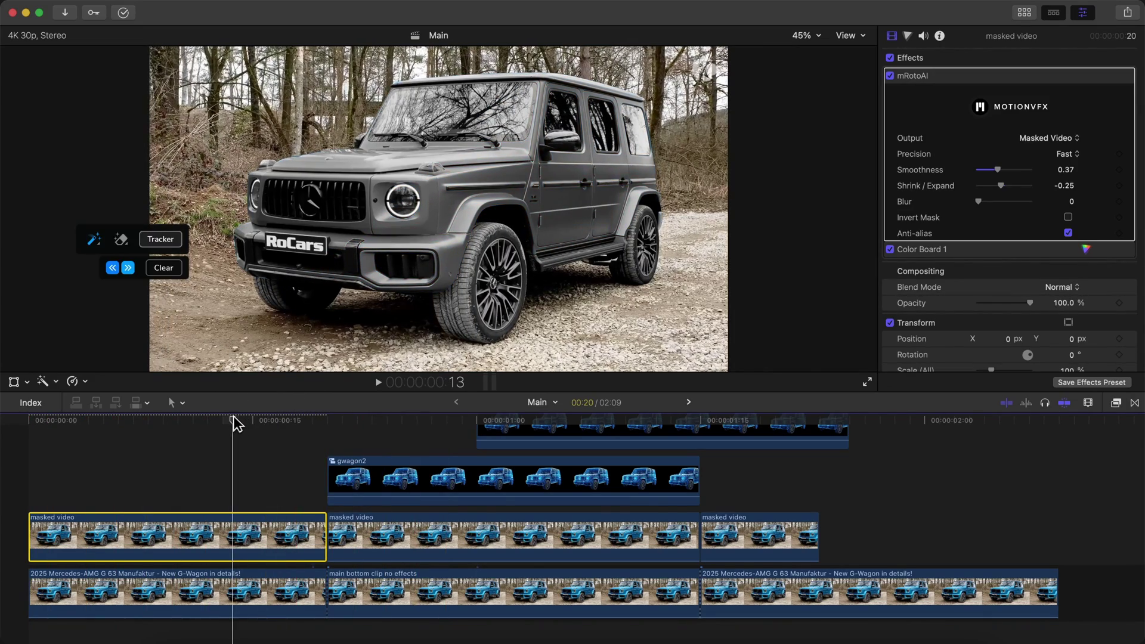
pyautogui.moveTo(304, 424); pyautogui.dragTo(343, 425)
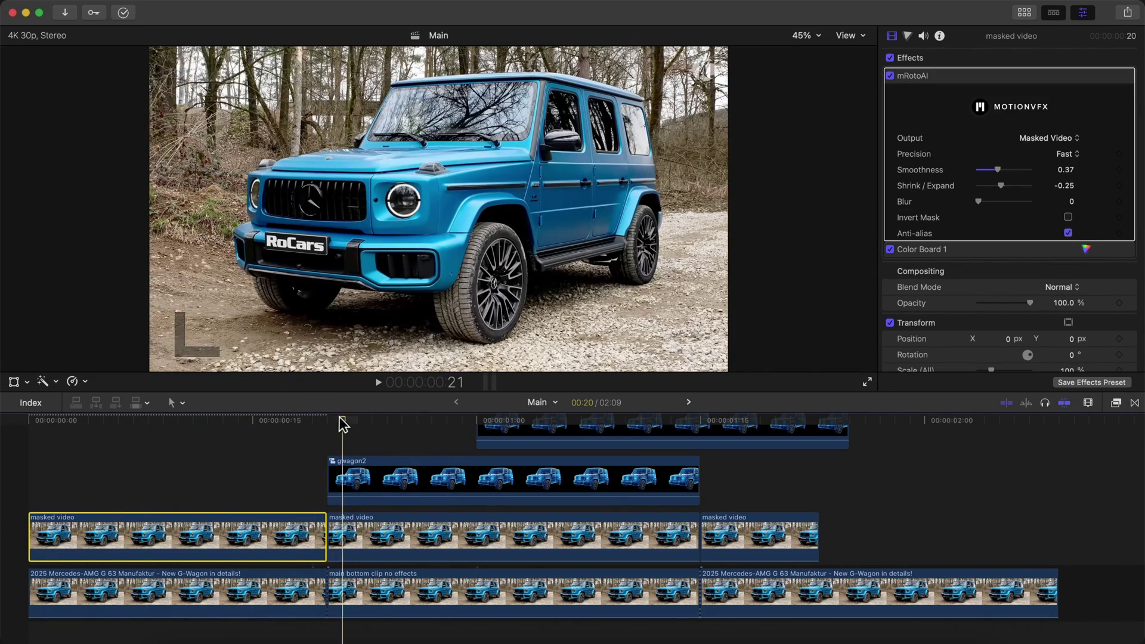
# Set the middle masked video segment's global saturation to -100% and add a Color Board keyframe at frame 20.
pyautogui.click(372, 525)
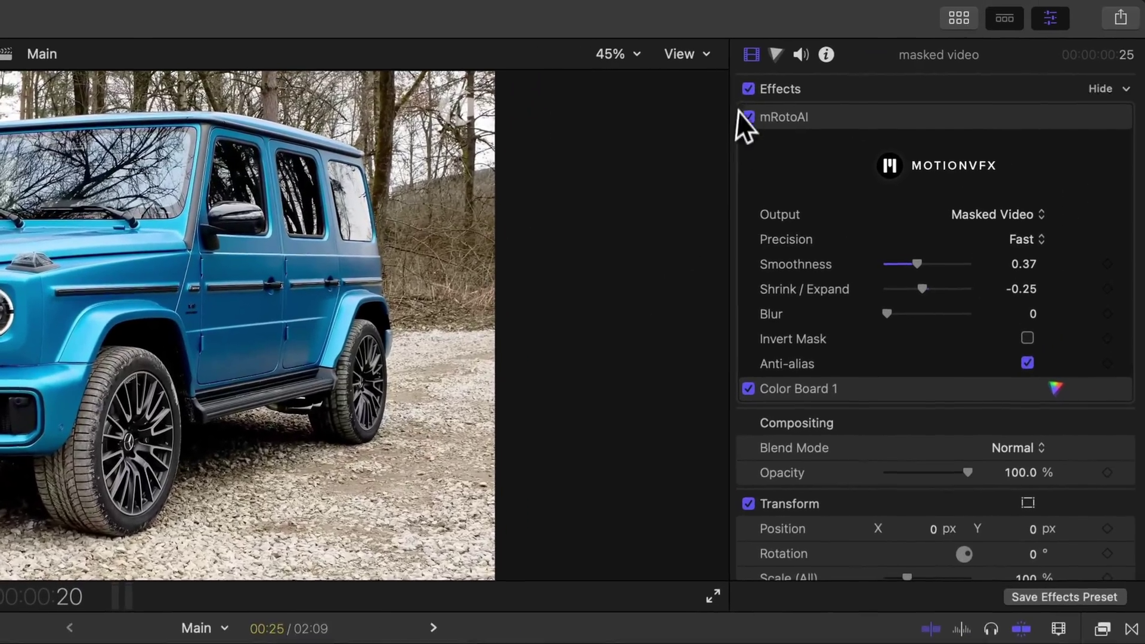
pyautogui.click(775, 53)
pyautogui.click(822, 89)
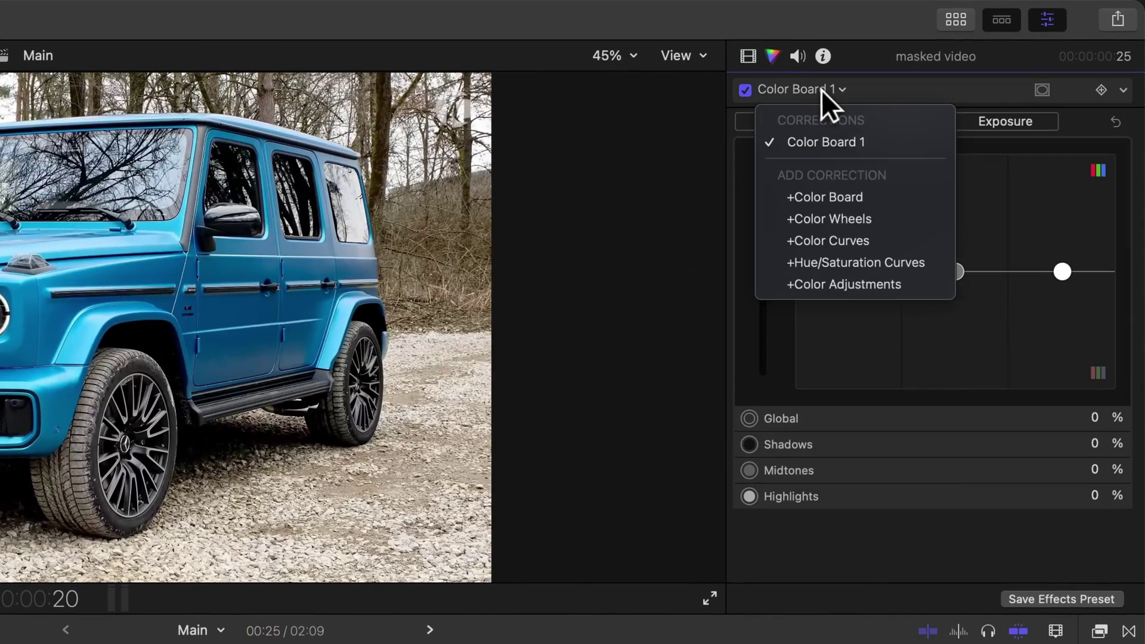
pyautogui.click(835, 97)
pyautogui.click(836, 91)
pyautogui.click(910, 80)
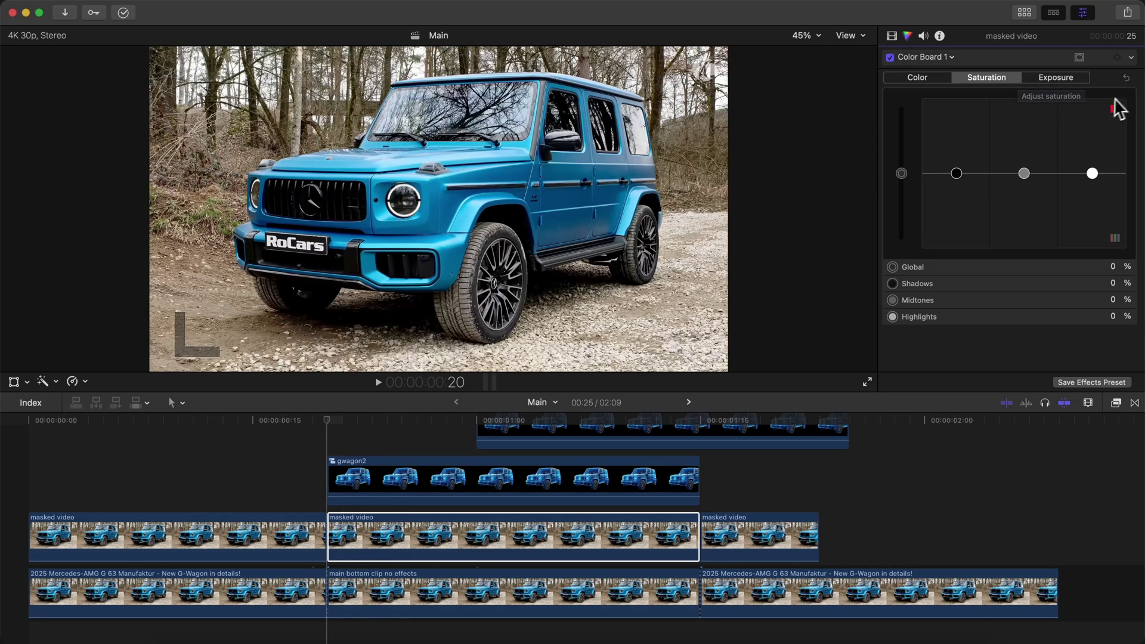
pyautogui.moveTo(901, 173); pyautogui.dragTo(913, 267)
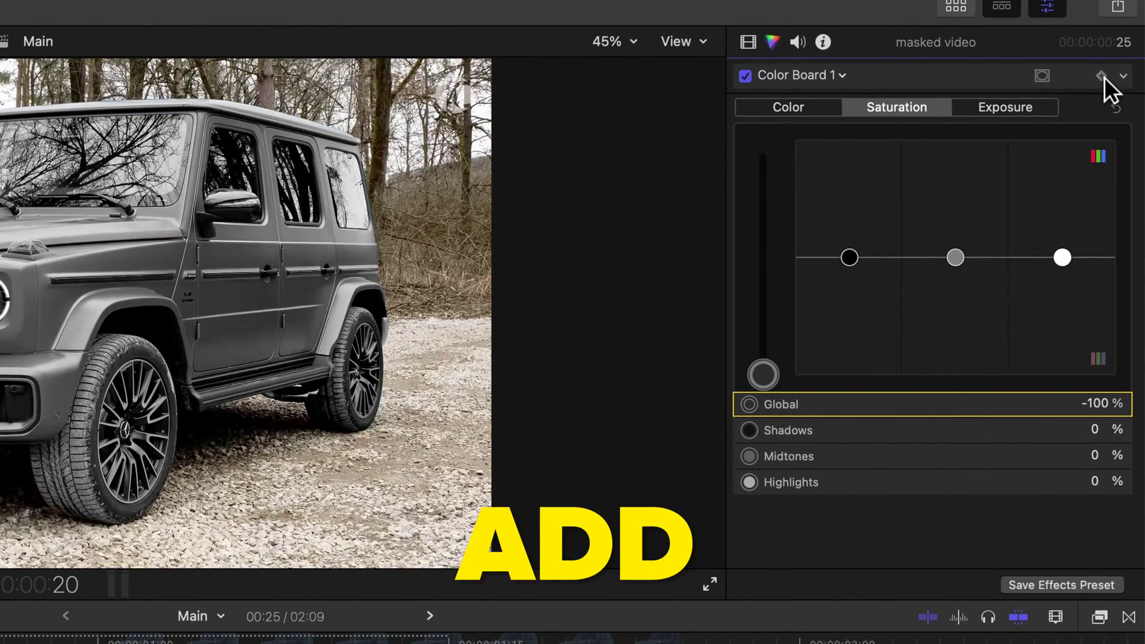
pyautogui.click(1117, 57)
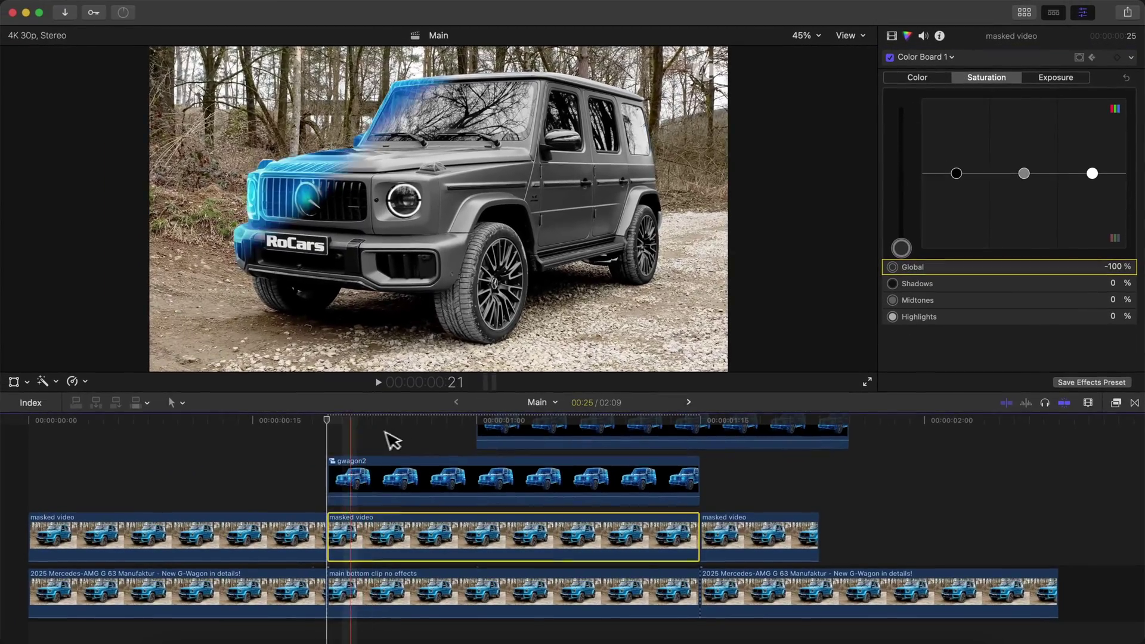
# Scrub and step through the middle masked video segment to examine how both X-ray sweeps cross the gray car.
pyautogui.scroll(1, 388, 440)
pyautogui.moveTo(350, 422); pyautogui.dragTo(553, 442)
pyautogui.moveTo(352, 421); pyautogui.dragTo(460, 421)
pyautogui.scroll(-2, 514, 499)
pyautogui.press('Right')
pyautogui.press('Right')
pyautogui.press('Right')
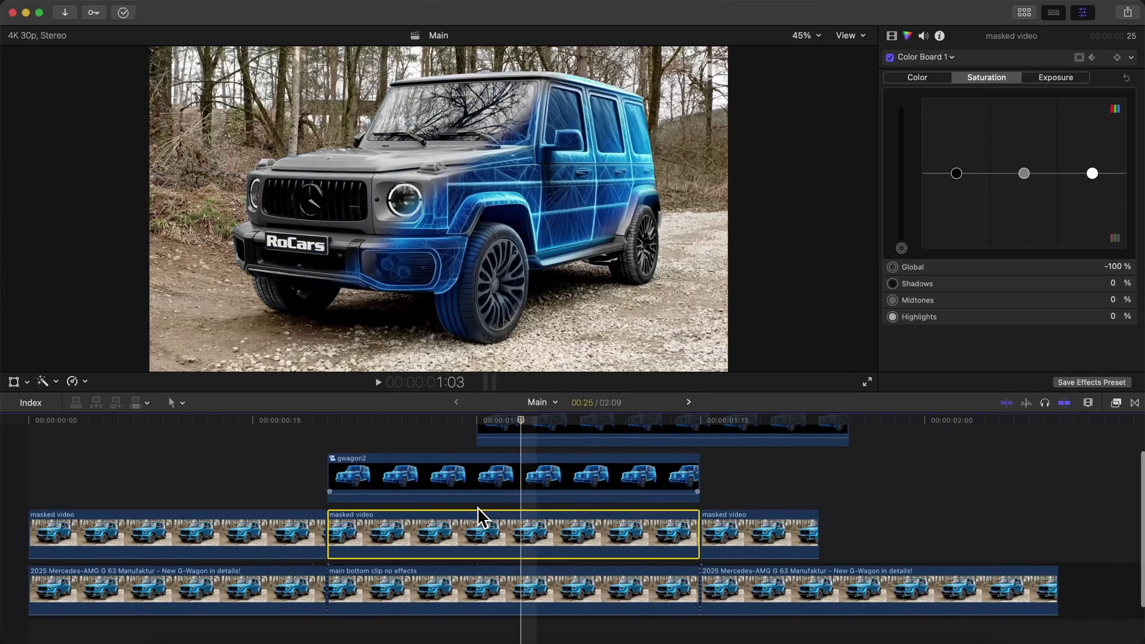
pyautogui.press('Right')
pyautogui.press('Left')
pyautogui.press('Left')
pyautogui.press('Left')
pyautogui.press('Left')
pyautogui.press('Left')
pyautogui.press('Left')
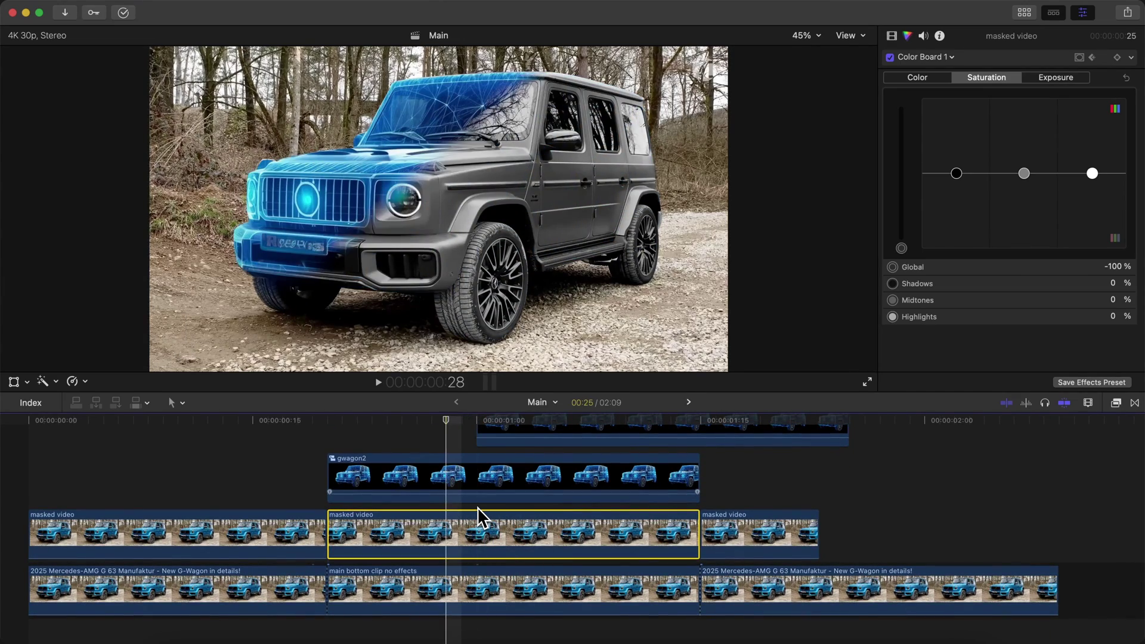
pyautogui.press('Left')
pyautogui.press('Right')
pyautogui.press('Right')
pyautogui.press('Right')
pyautogui.press('Right')
pyautogui.press('Right')
pyautogui.press('Right')
pyautogui.press('Right')
pyautogui.press('Right')
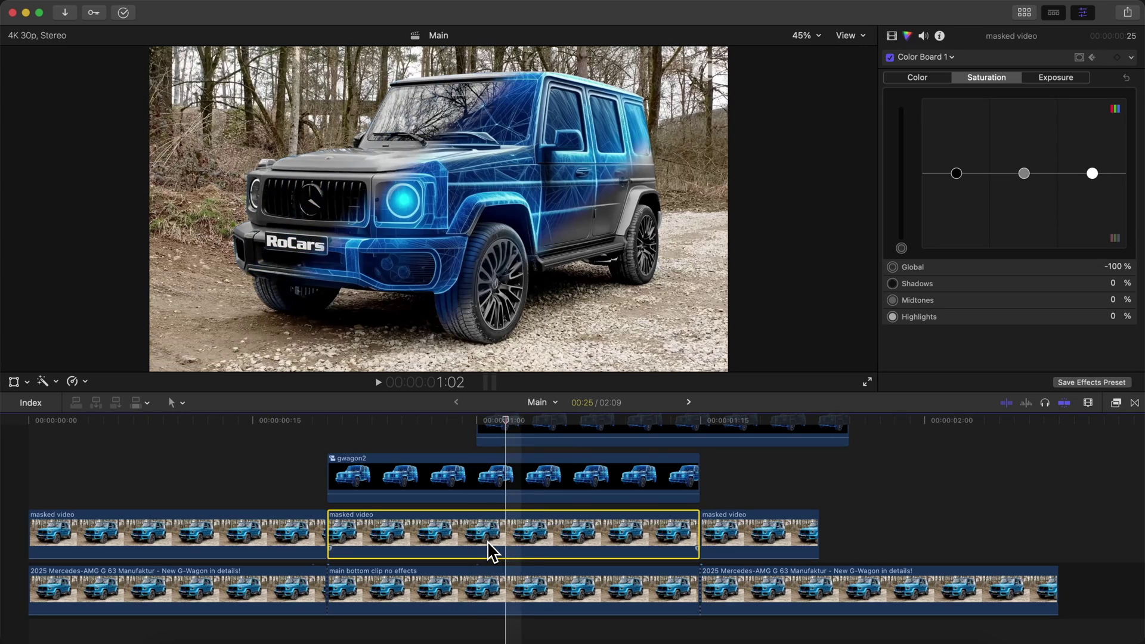
pyautogui.press('Right')
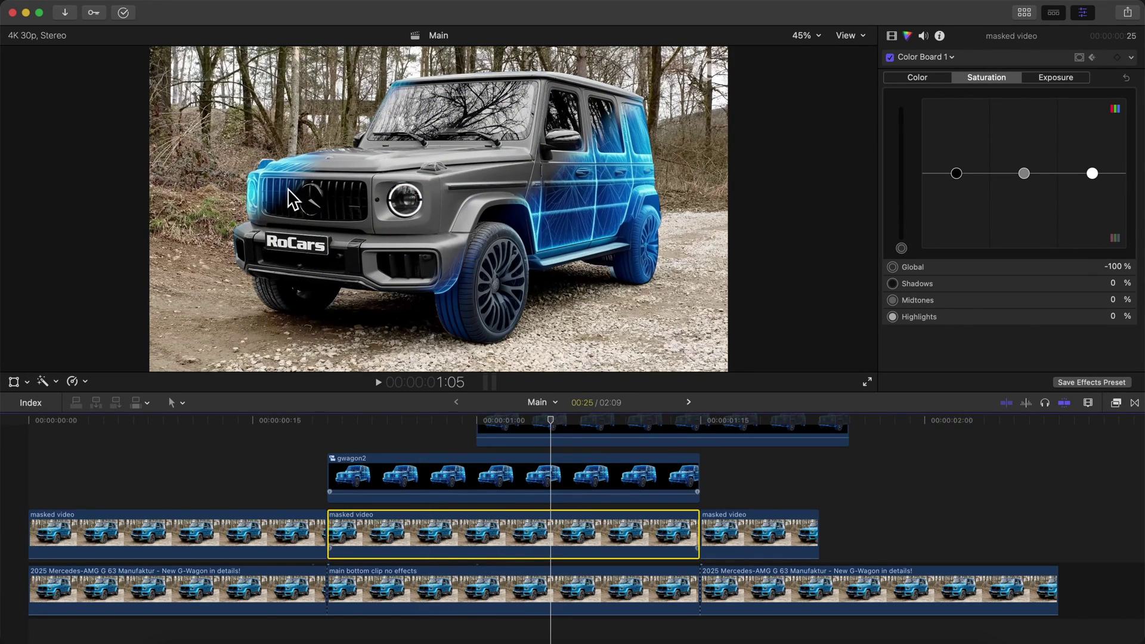
# Split the middle masked video segment at 1:08, where the second X-ray sweep is starting, and select the part after the cut.
pyautogui.press('Right')
pyautogui.press('Right')
pyautogui.press('Right')
pyautogui.press('Right')
pyautogui.press('Right')
pyautogui.press('Left')
pyautogui.press('Left')
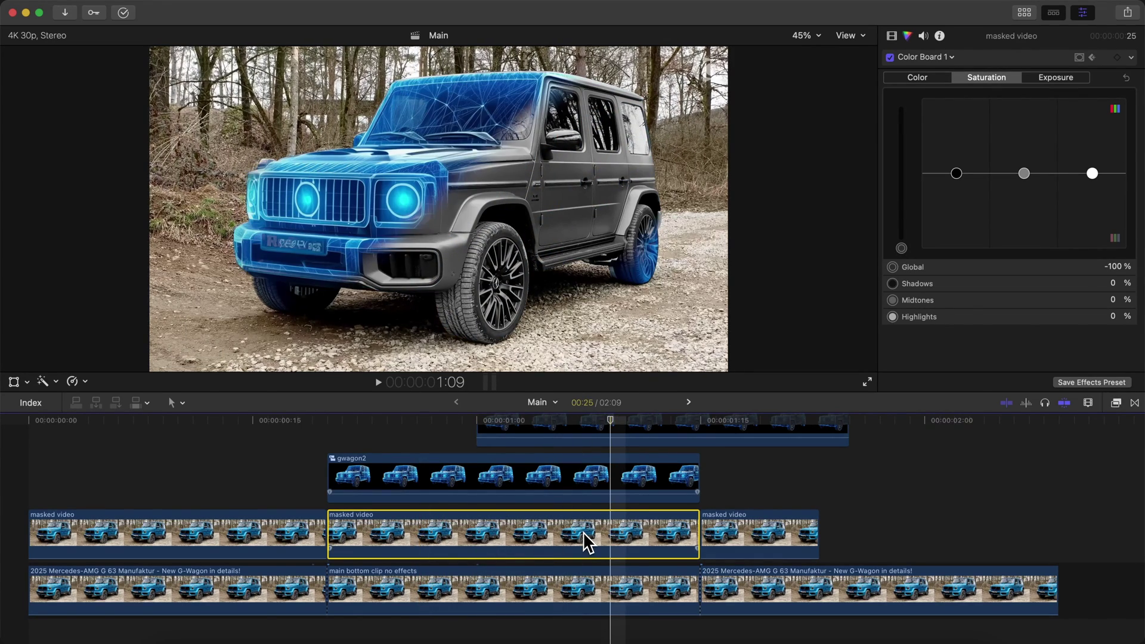
pyautogui.press('super+b')
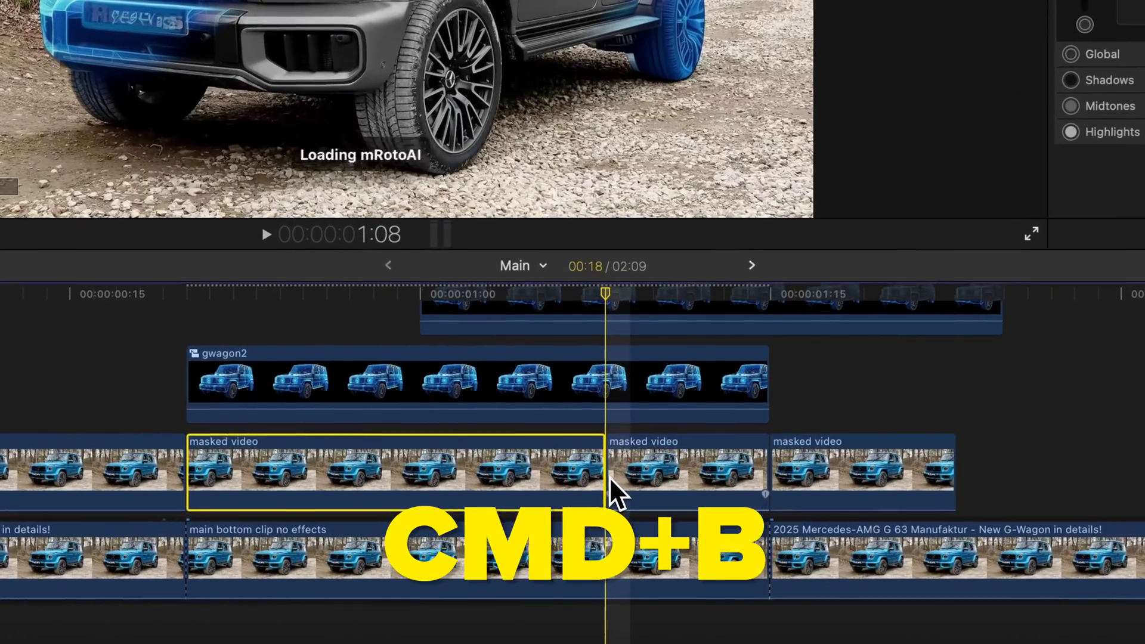
pyautogui.click(604, 529)
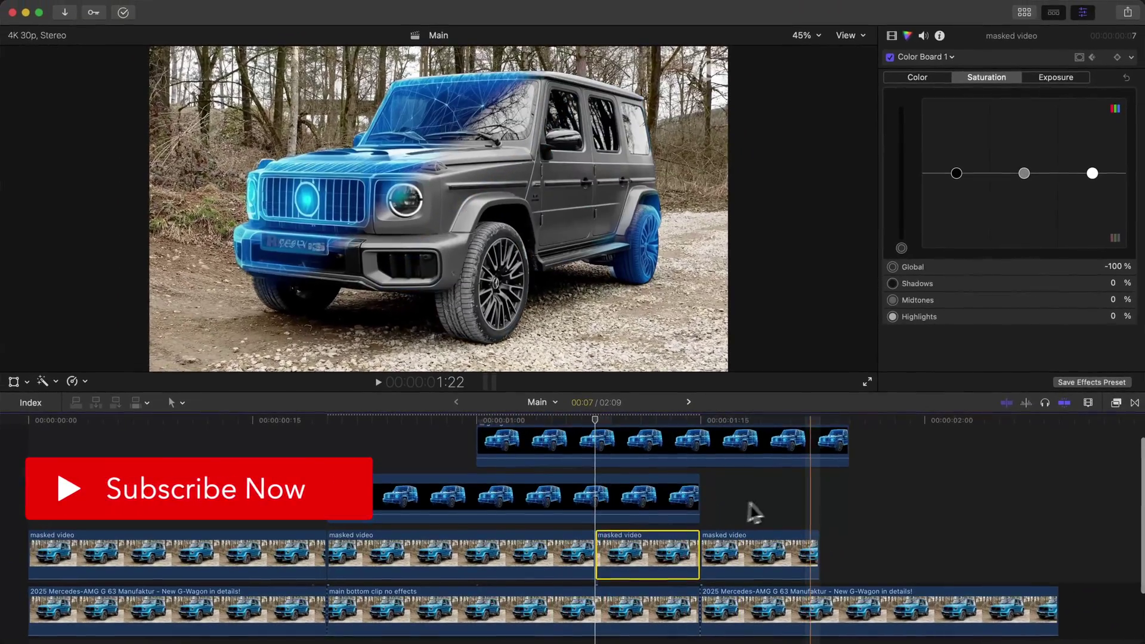
pyautogui.press('l')
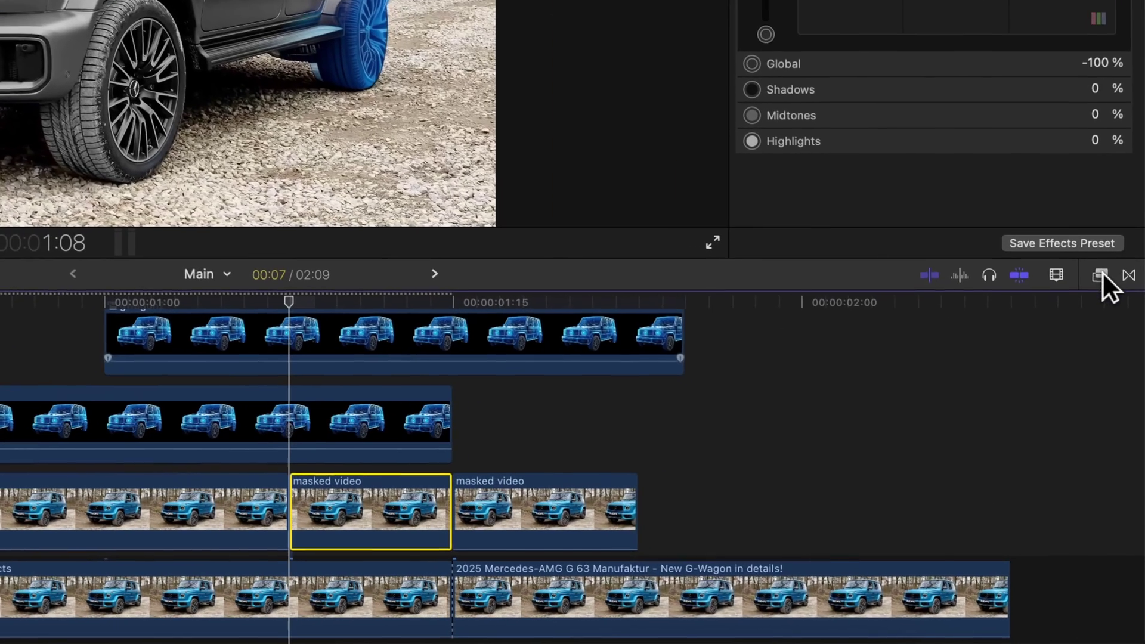
# Apply the Draw Mask effect from Masks and Keying to the short masked video segment after the 1:08 cut.
pyautogui.click(1116, 402)
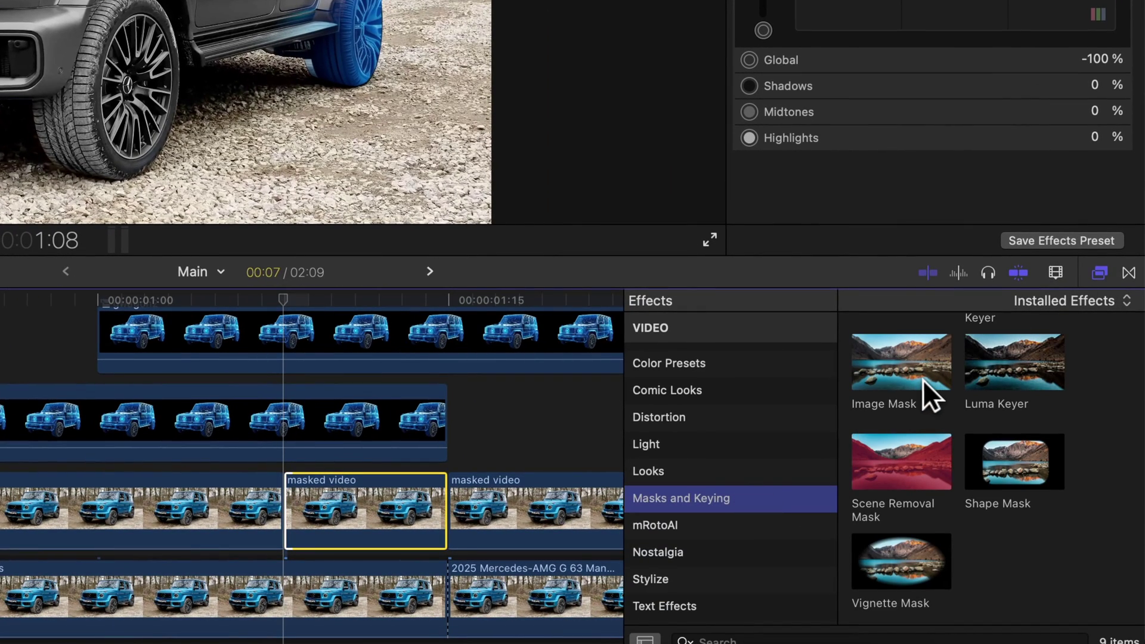
pyautogui.scroll(5, 945, 491)
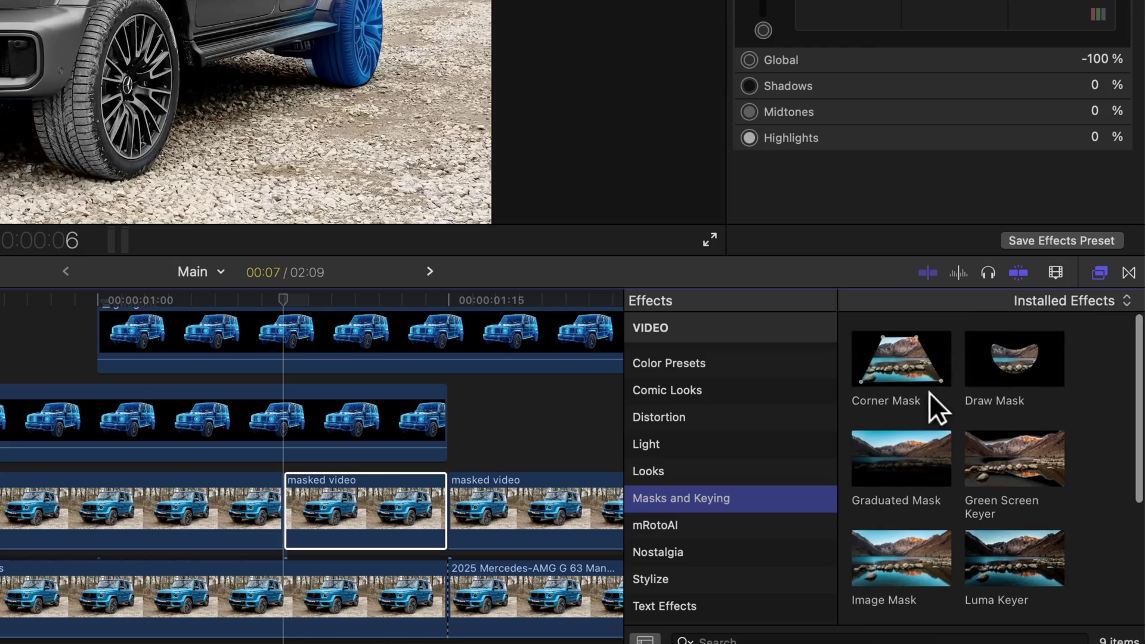
pyautogui.moveTo(979, 370)
pyautogui.mouseDown()
pyautogui.moveTo(362, 495)
pyautogui.moveTo(404, 488)
pyautogui.mouseUp()
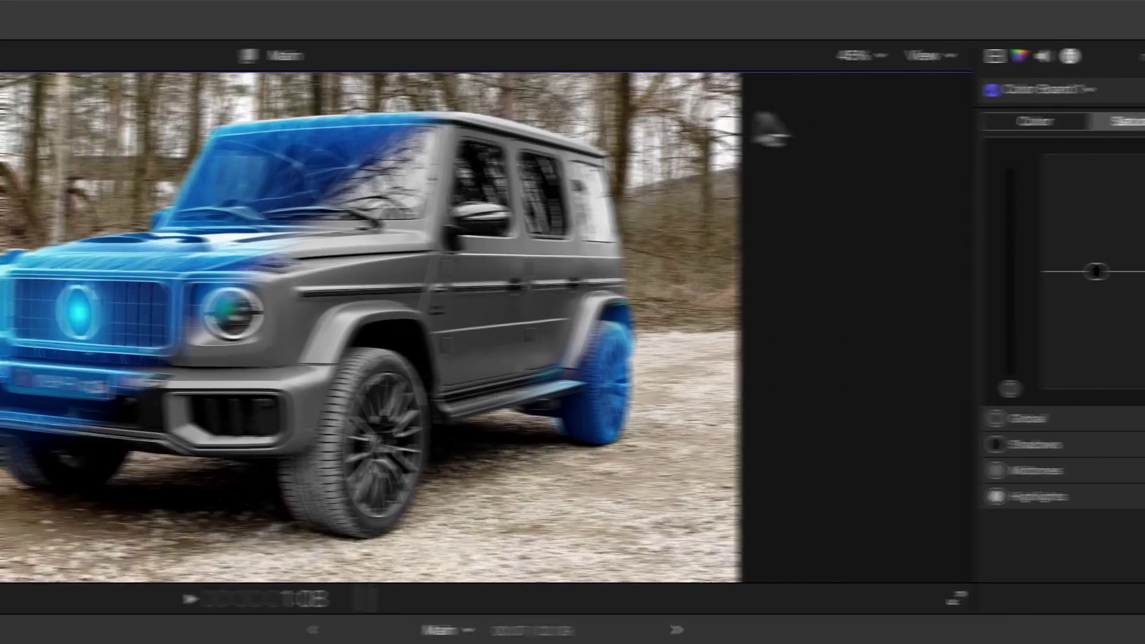
pyautogui.click(1094, 55)
pyautogui.click(918, 396)
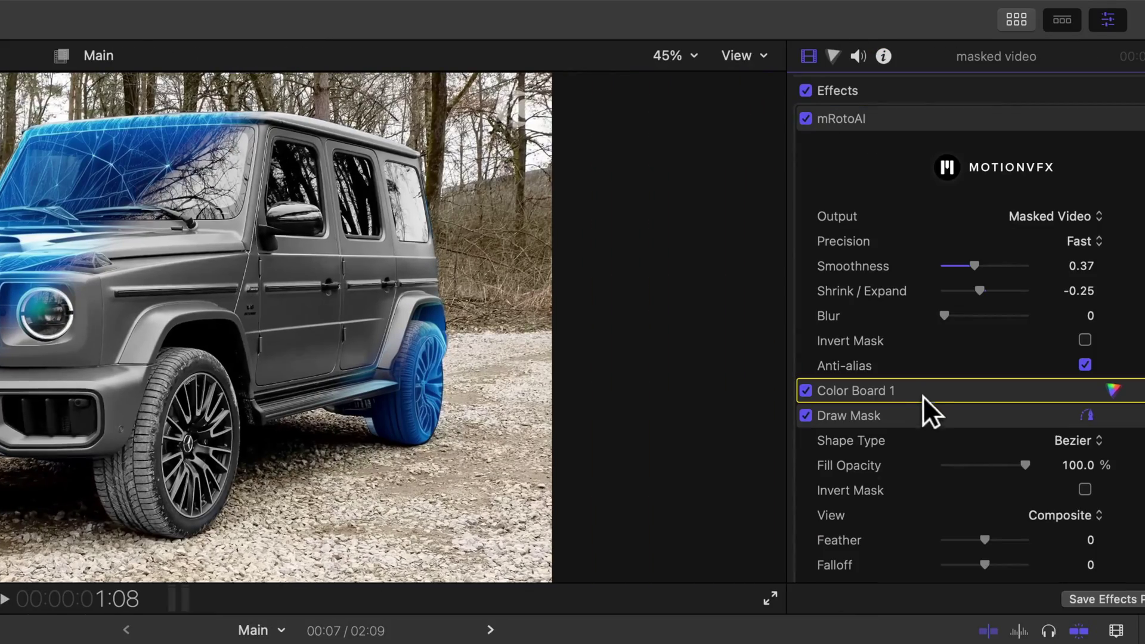
# Draw a closed mask at 1:08 around the car's front, with a diagonal edge from the front tire up past the windshield.
pyautogui.click(877, 412)
pyautogui.click(204, 79)
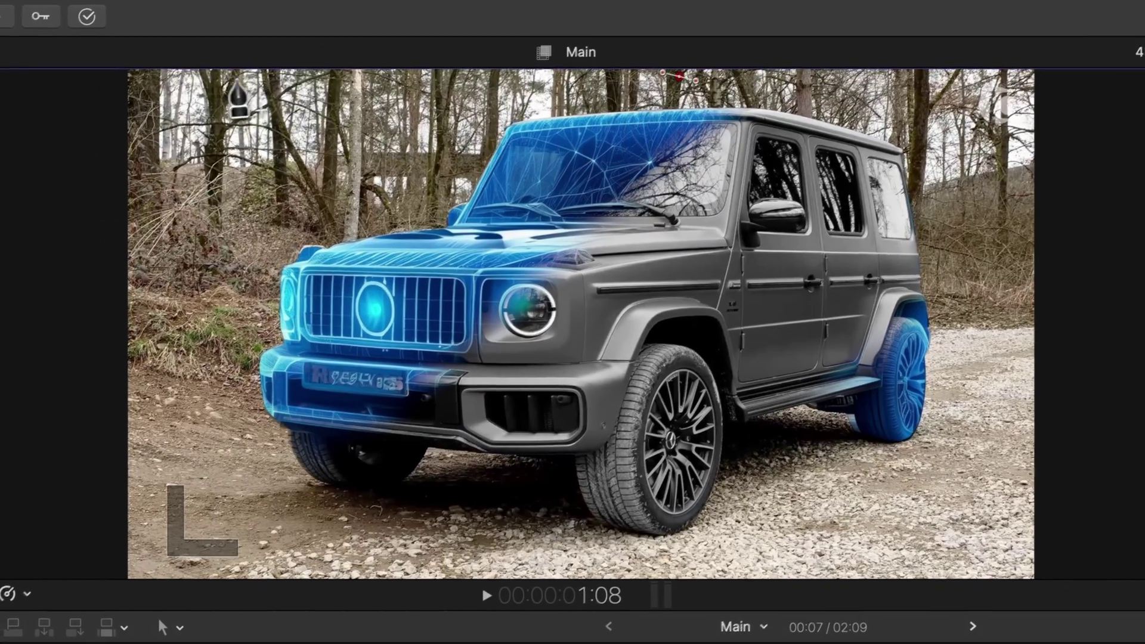
pyautogui.click(194, 85)
pyautogui.click(242, 477)
pyautogui.click(309, 445)
pyautogui.click(595, 158)
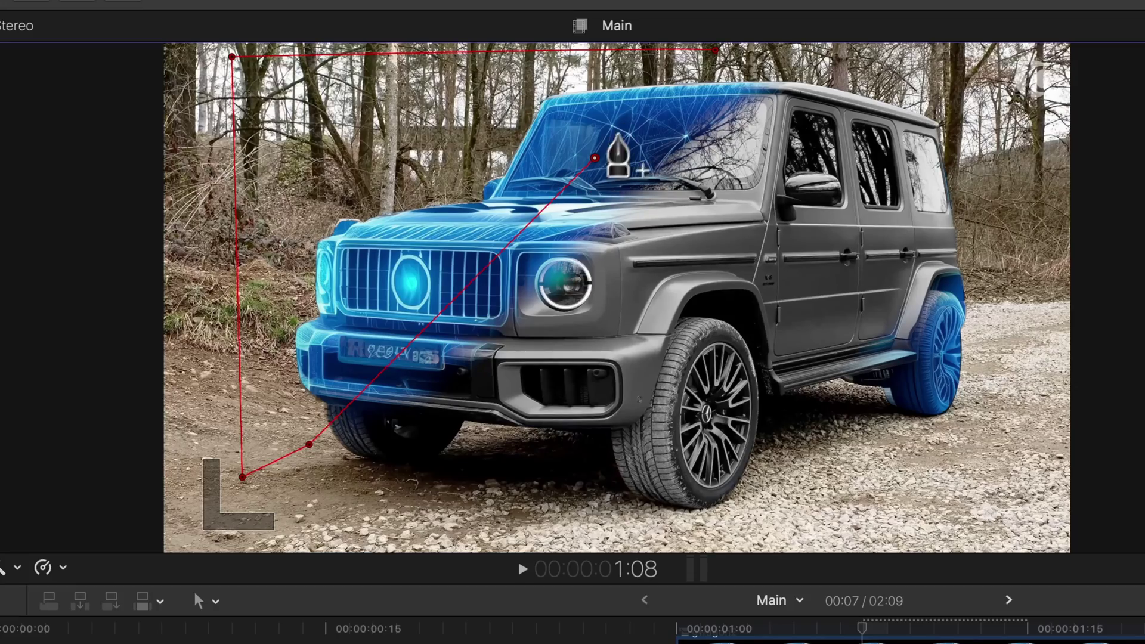
pyautogui.click(713, 54)
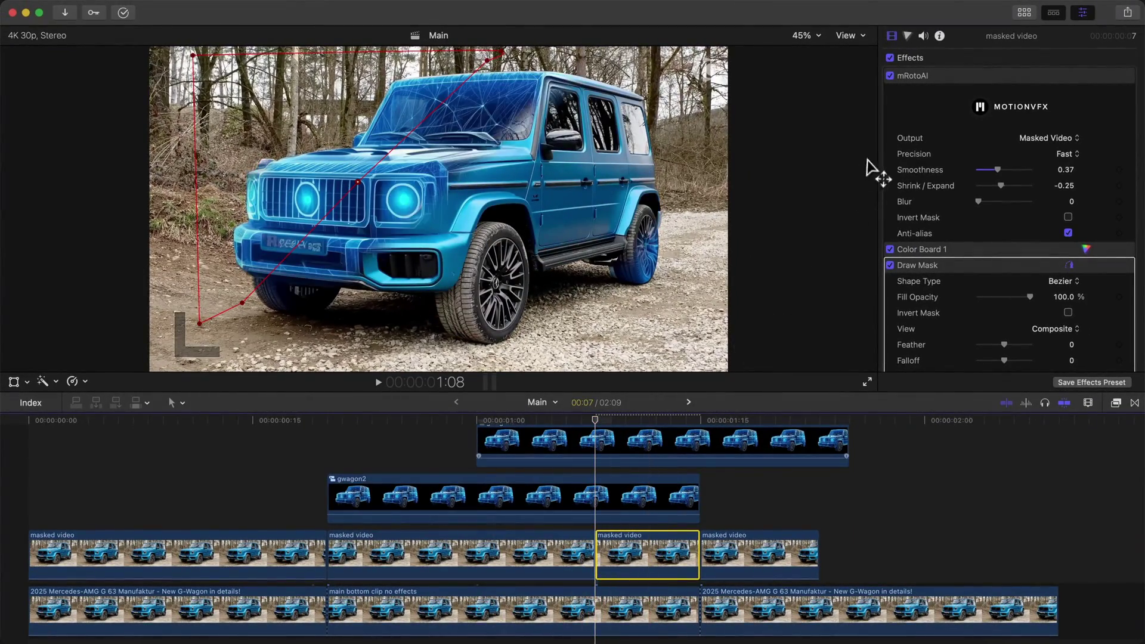
# Add Draw Mask keyframes for Control Points and the Transforms Position at 1:08.
pyautogui.scroll(-3, 1045, 246)
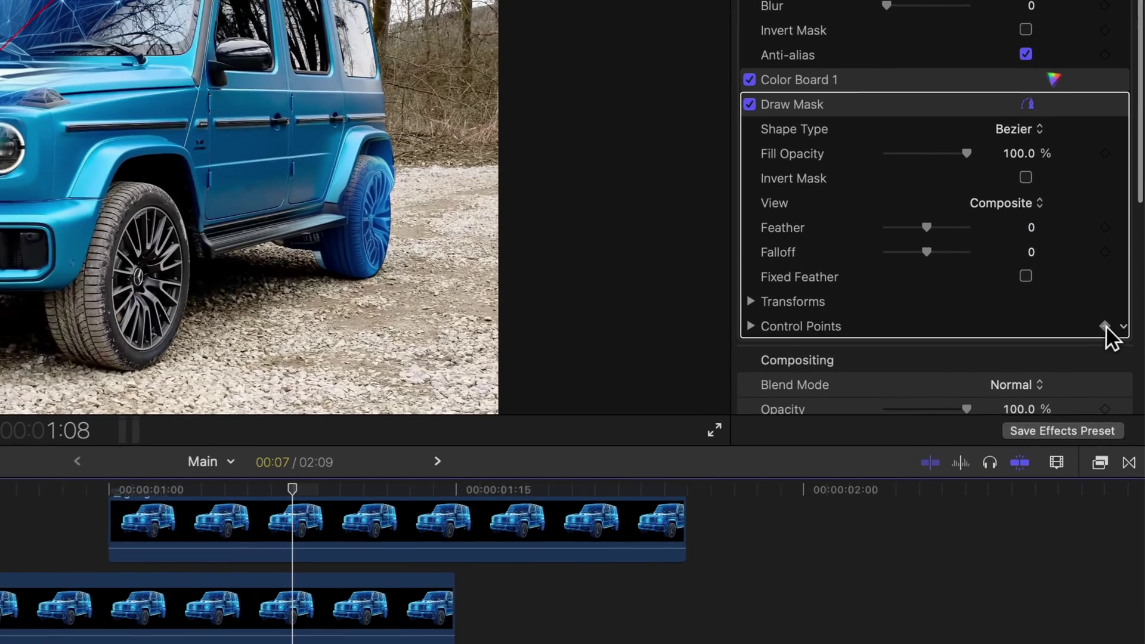
pyautogui.click(1120, 315)
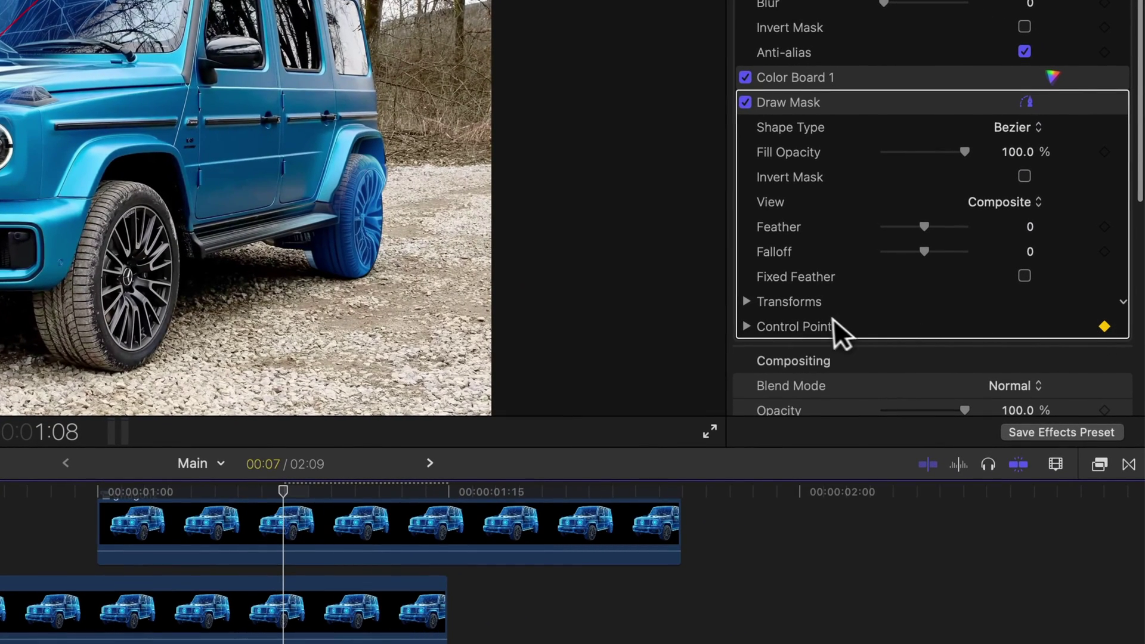
pyautogui.click(747, 302)
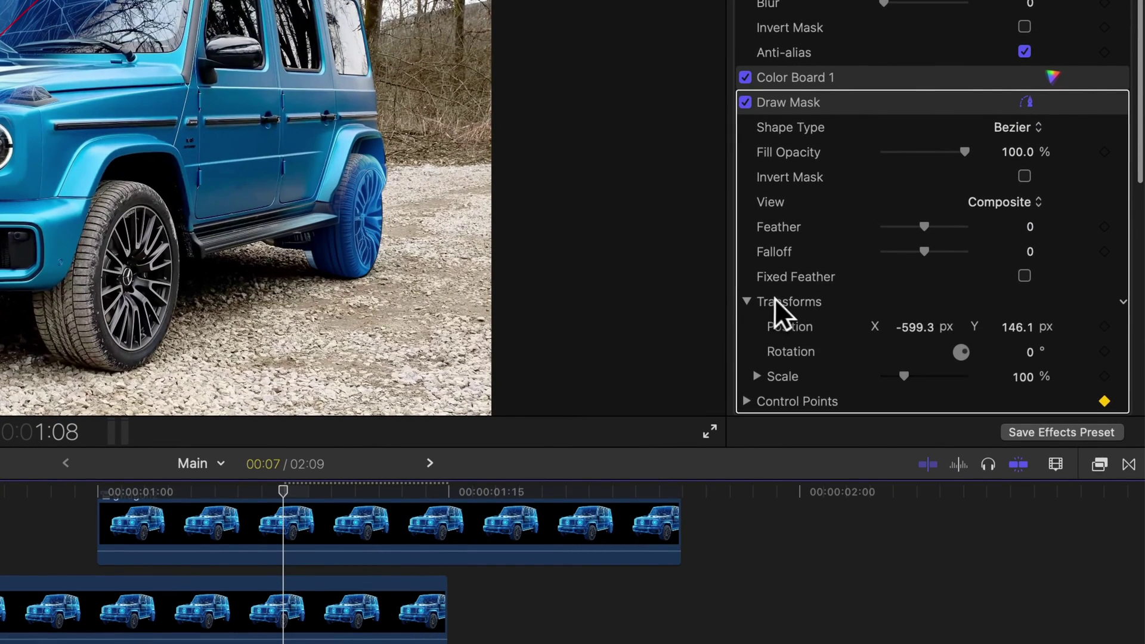
pyautogui.click(1102, 324)
# Try resetting the short segment's Color Board global saturation to 0% at 1:10 and 1:08.
pyautogui.press('Right')
pyautogui.press('Right')
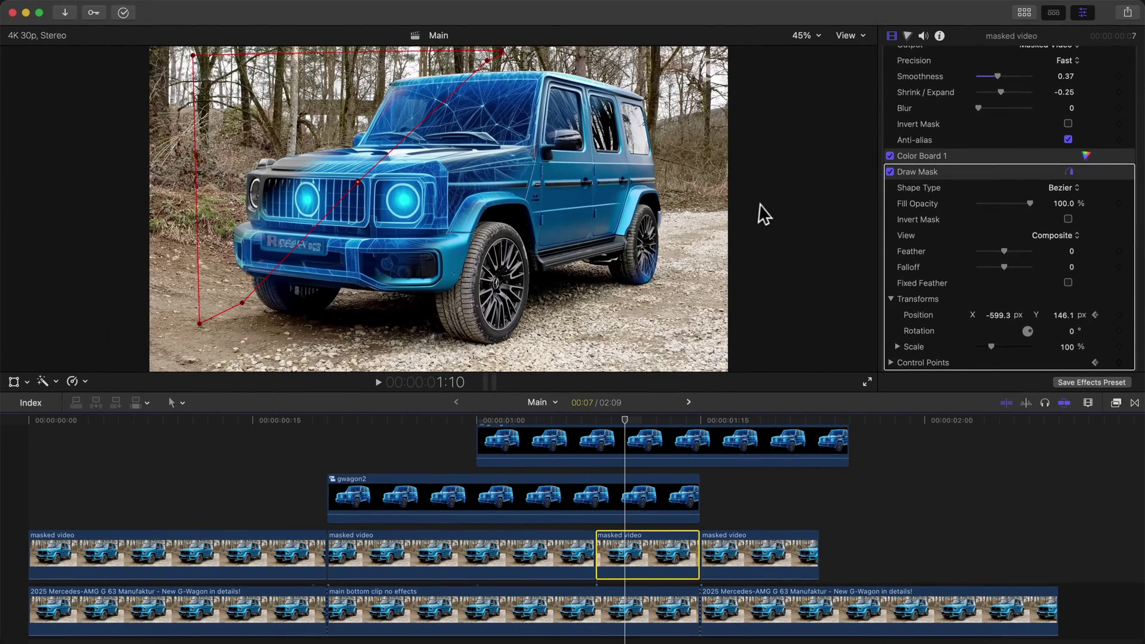
pyautogui.press('Left')
pyautogui.press('Left')
pyautogui.press('Right')
pyautogui.press('Right')
pyautogui.click(907, 37)
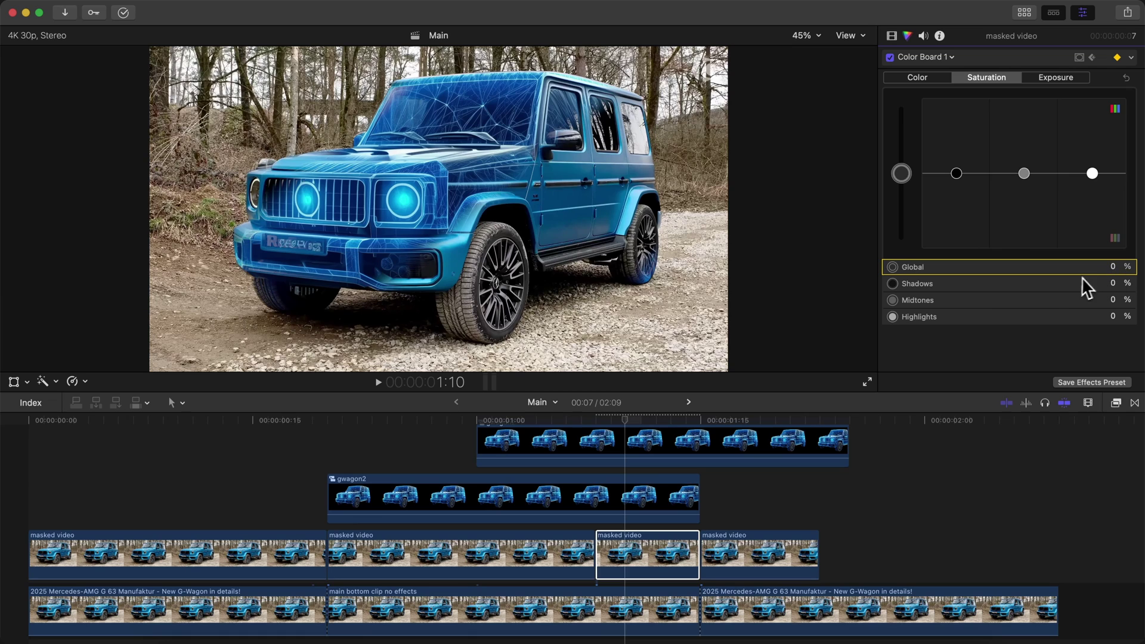
pyautogui.press('Left')
pyautogui.press('Left')
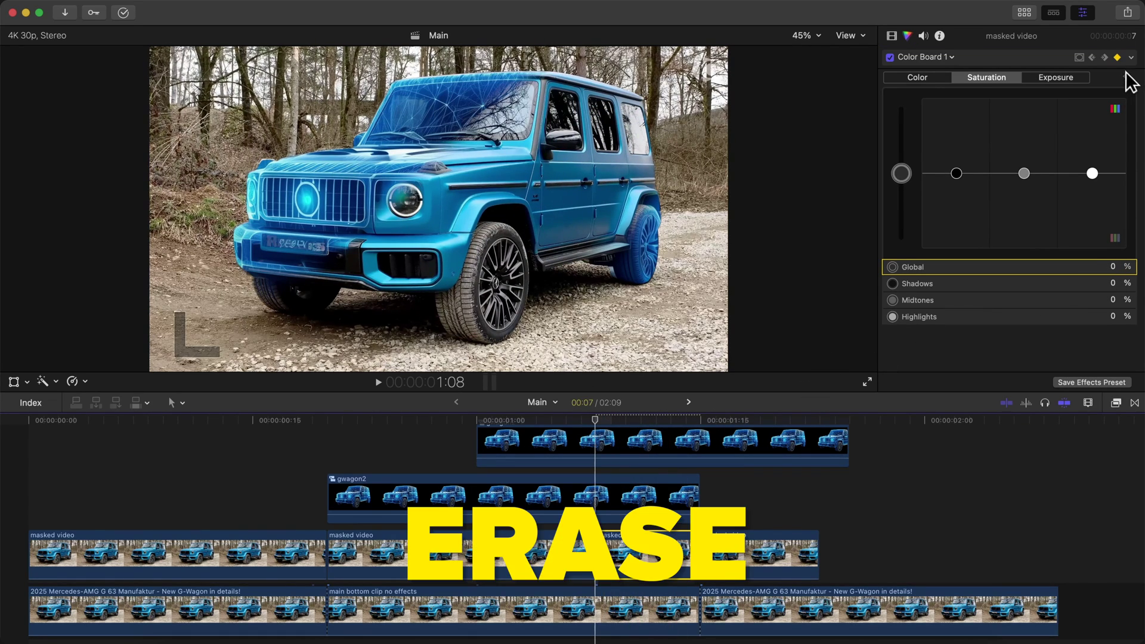
pyautogui.click(1126, 77)
# Turn on Invert Mask for the Draw Mask and move the mask shape slightly down at 1:11.
pyautogui.click(892, 35)
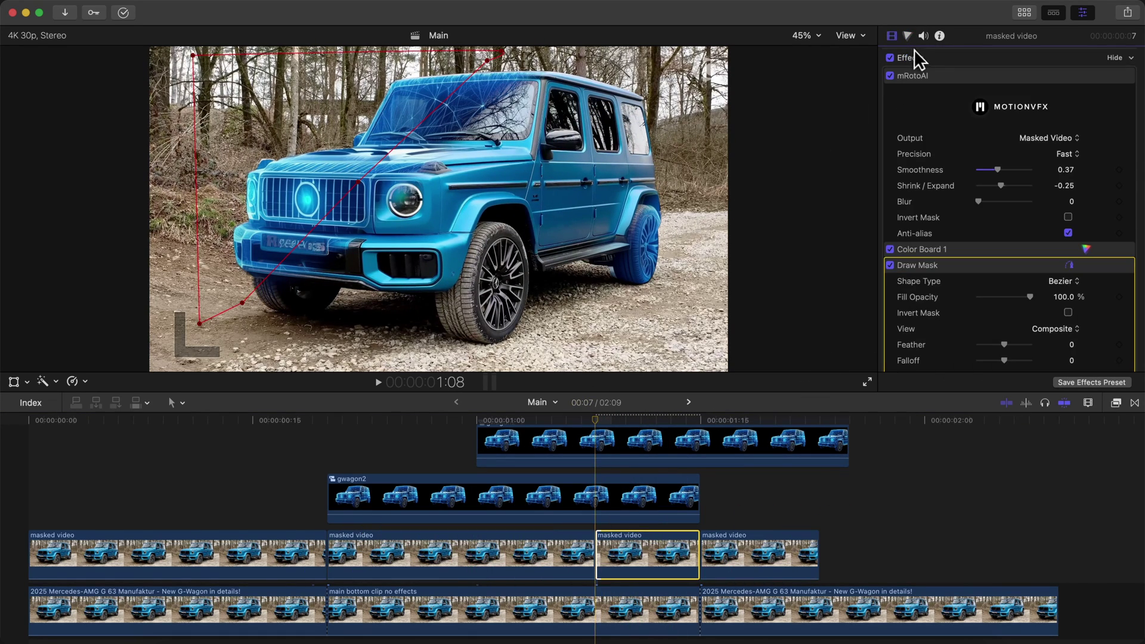
pyautogui.scroll(-3, 946, 91)
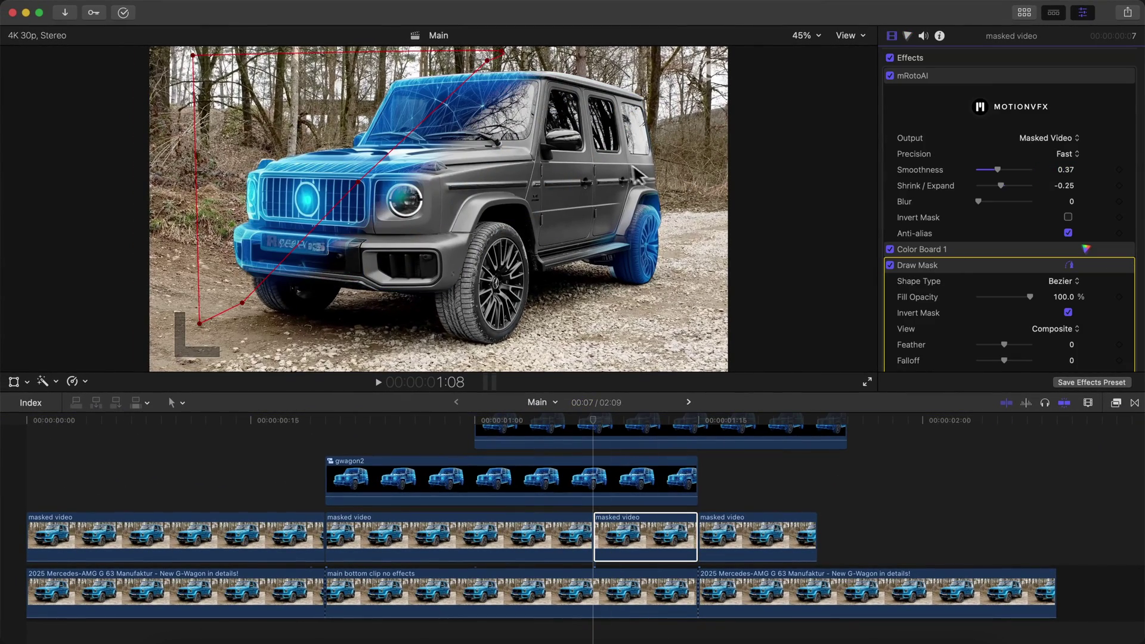
pyautogui.press('Right')
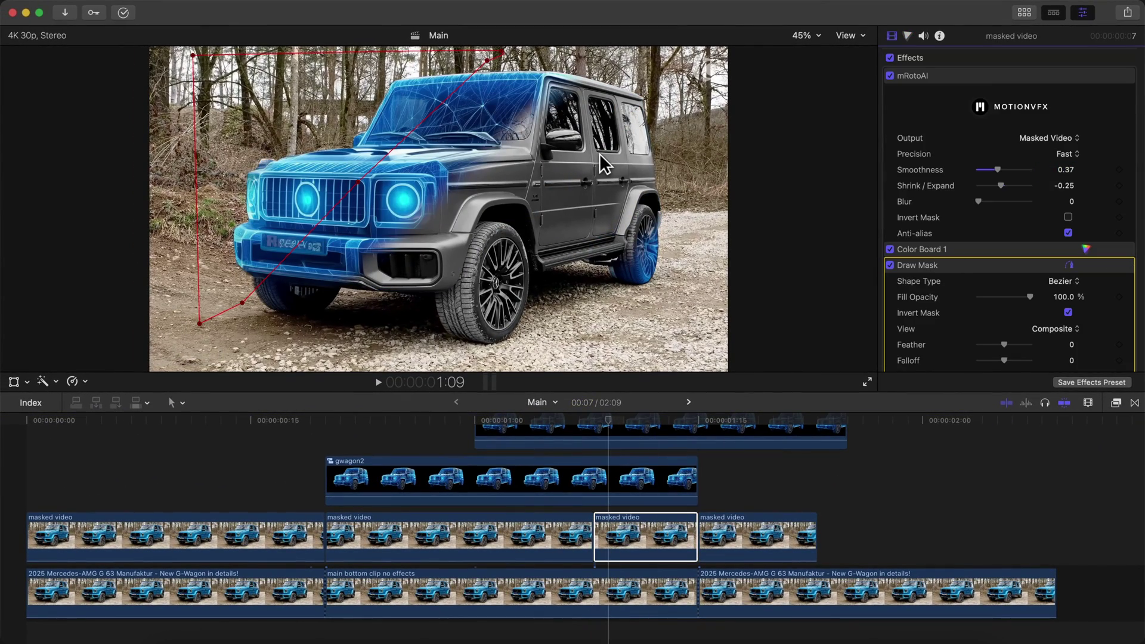
pyautogui.press('Right')
pyautogui.press('Right')
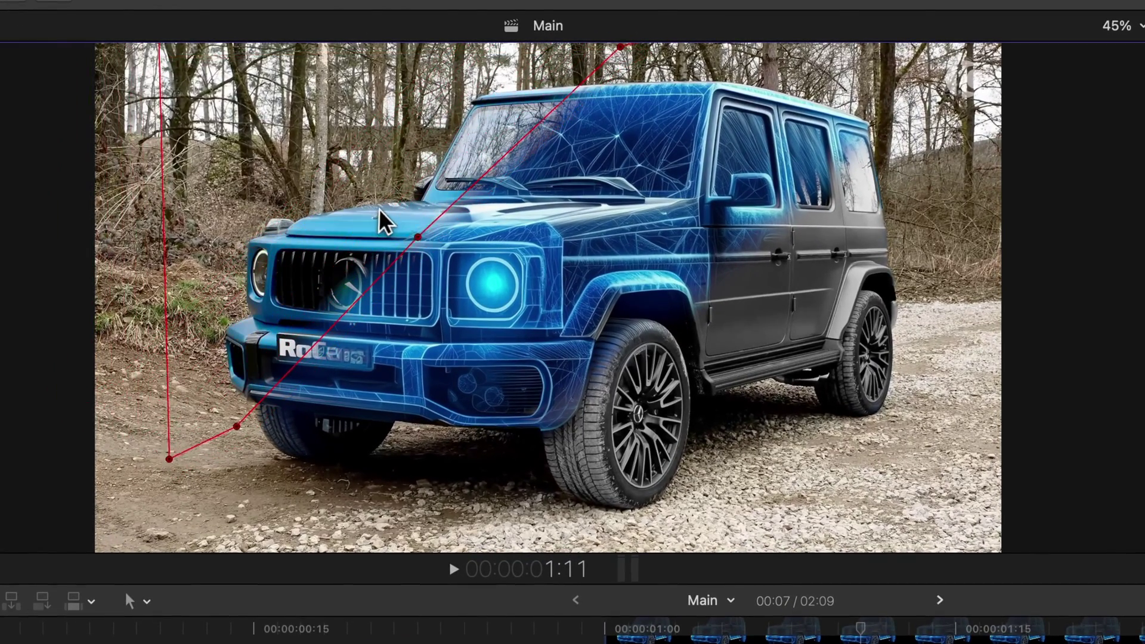
pyautogui.moveTo(361, 234); pyautogui.dragTo(377, 245)
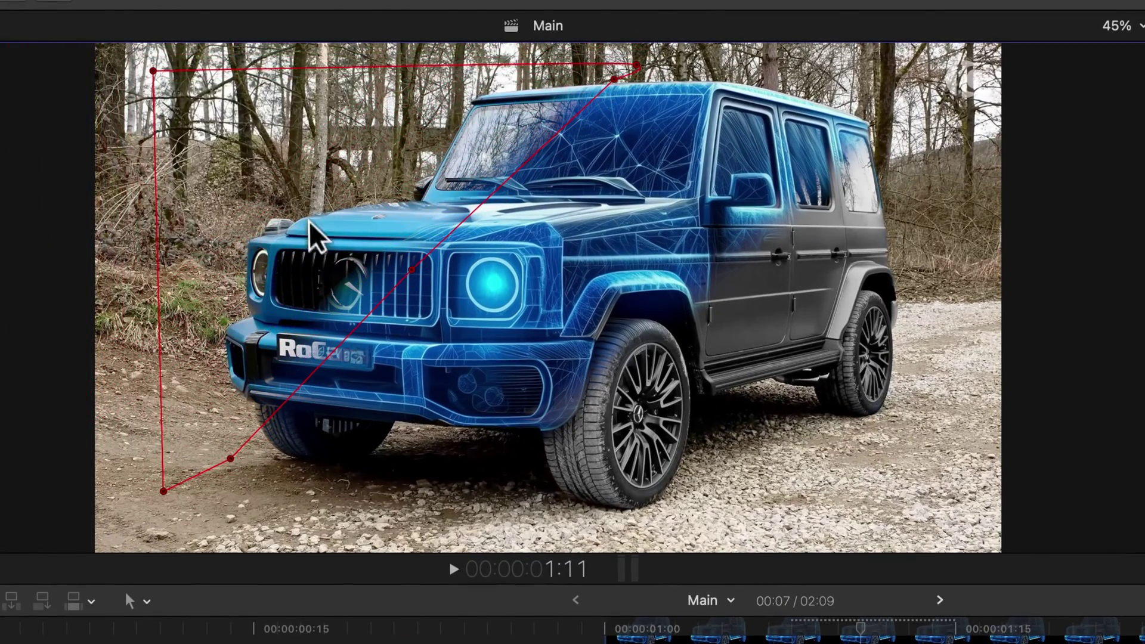
# Reshape the mask from 1:12 to 1:13 so its diagonal edge follows the X-ray sweep across the headlight and front bumper.
pyautogui.press('Left')
pyautogui.press('Right')
pyautogui.press('Left')
pyautogui.press('Right')
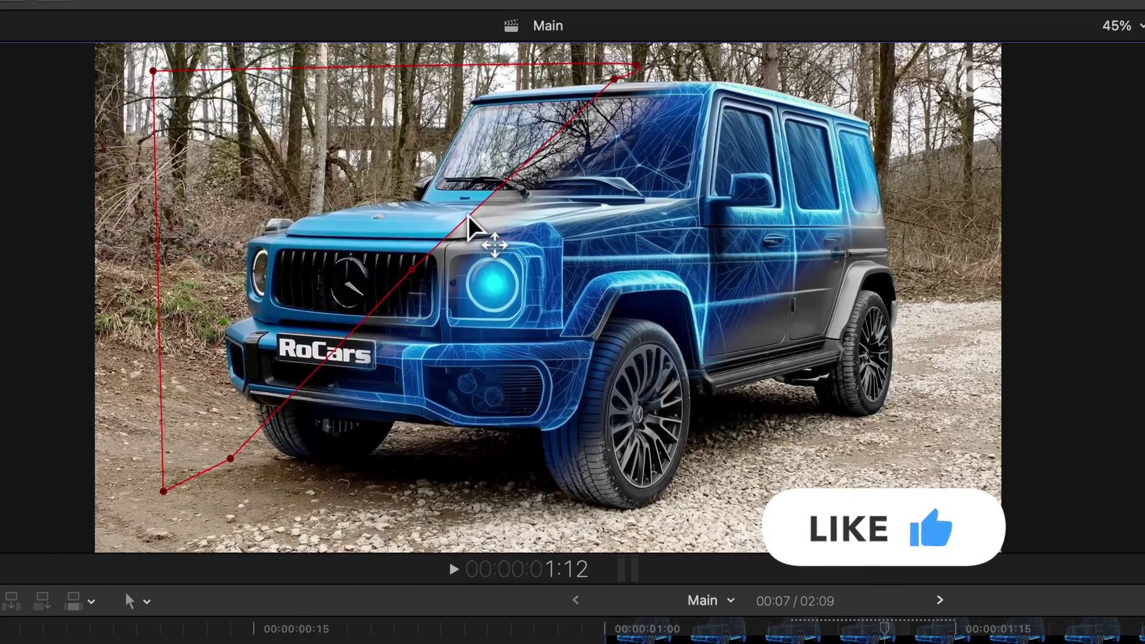
pyautogui.moveTo(490, 219); pyautogui.dragTo(563, 207)
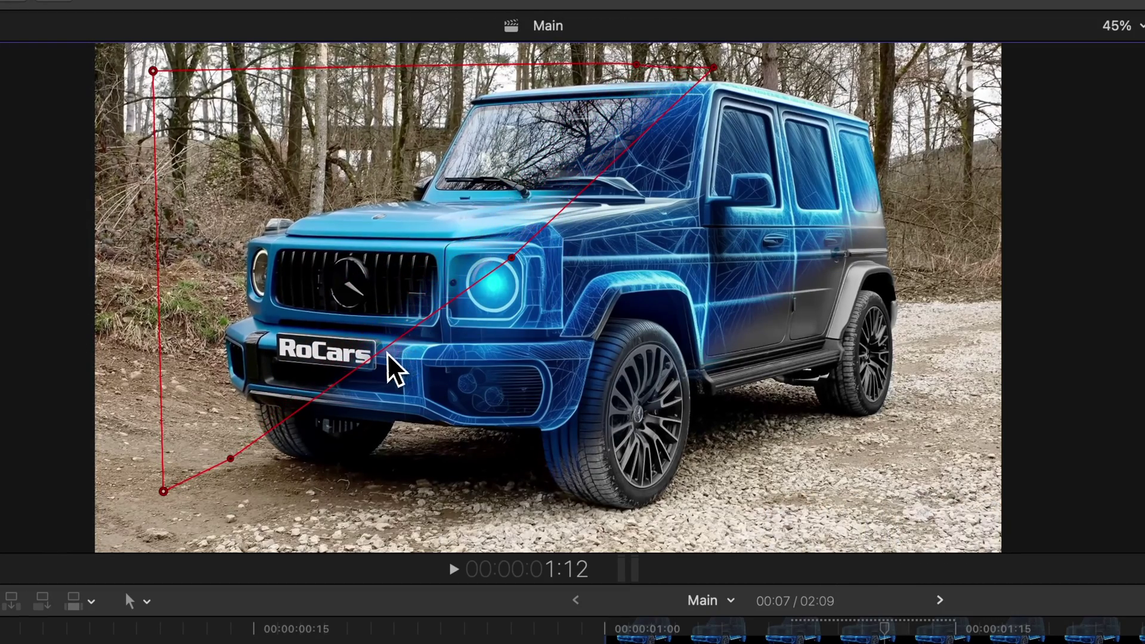
pyautogui.moveTo(388, 353); pyautogui.dragTo(443, 375)
pyautogui.press('Right')
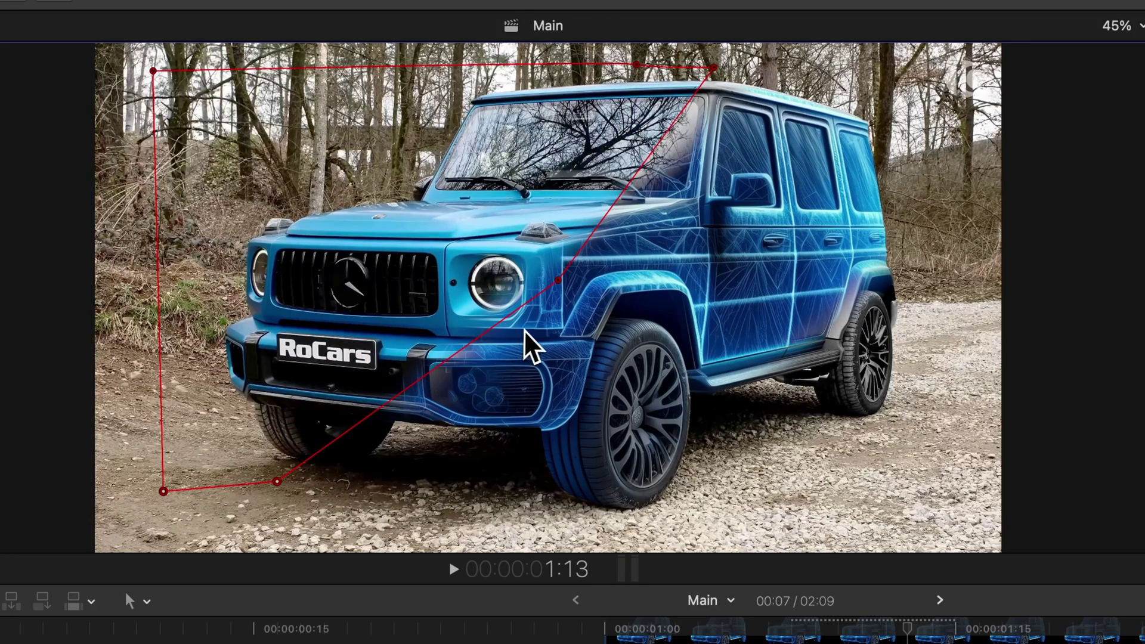
# Extend the mask's diagonal edge at 1:14 beyond the front fender and windshield pillar to cover the remaining gray area.
pyautogui.press('Right')
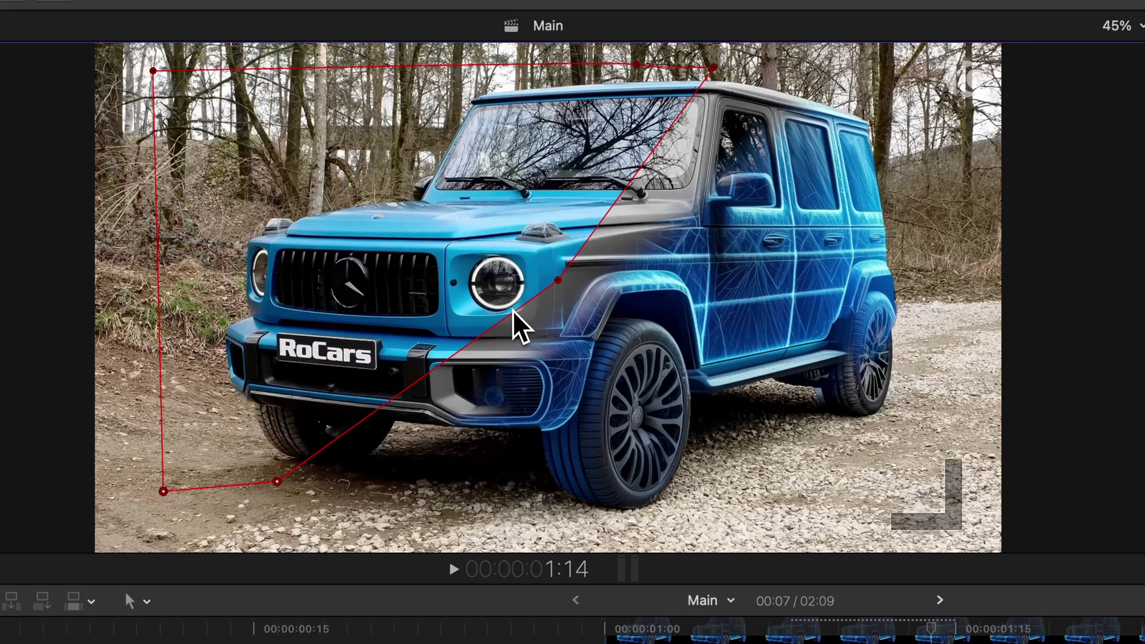
pyautogui.moveTo(513, 311); pyautogui.dragTo(608, 344)
pyautogui.moveTo(678, 202); pyautogui.dragTo(733, 199)
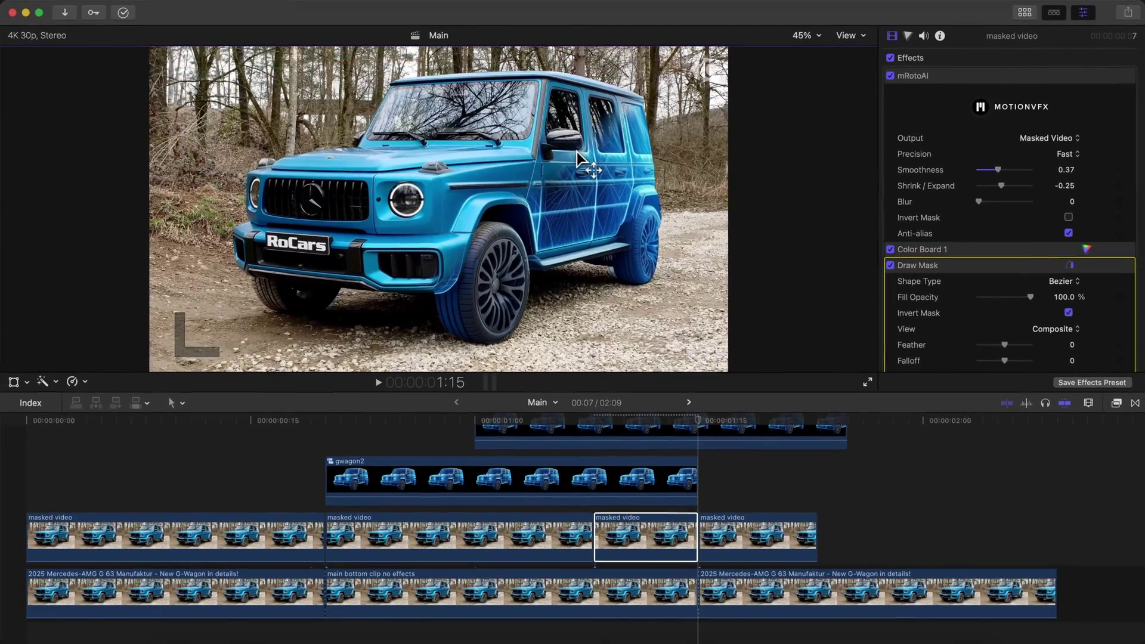
# Step backward through the frames and play the transition from the start to check the car's gray-to-blue change.
pyautogui.press('Right')
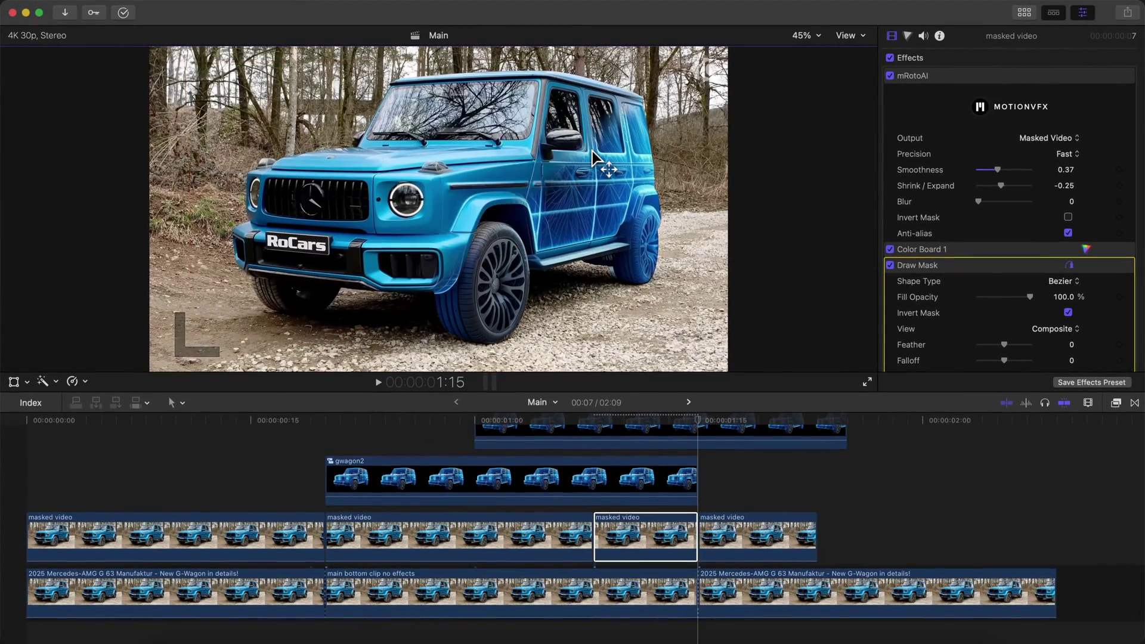
pyautogui.press('Left')
pyautogui.press('Left')
pyautogui.press('Left')
pyautogui.press('Left')
pyautogui.press('Left')
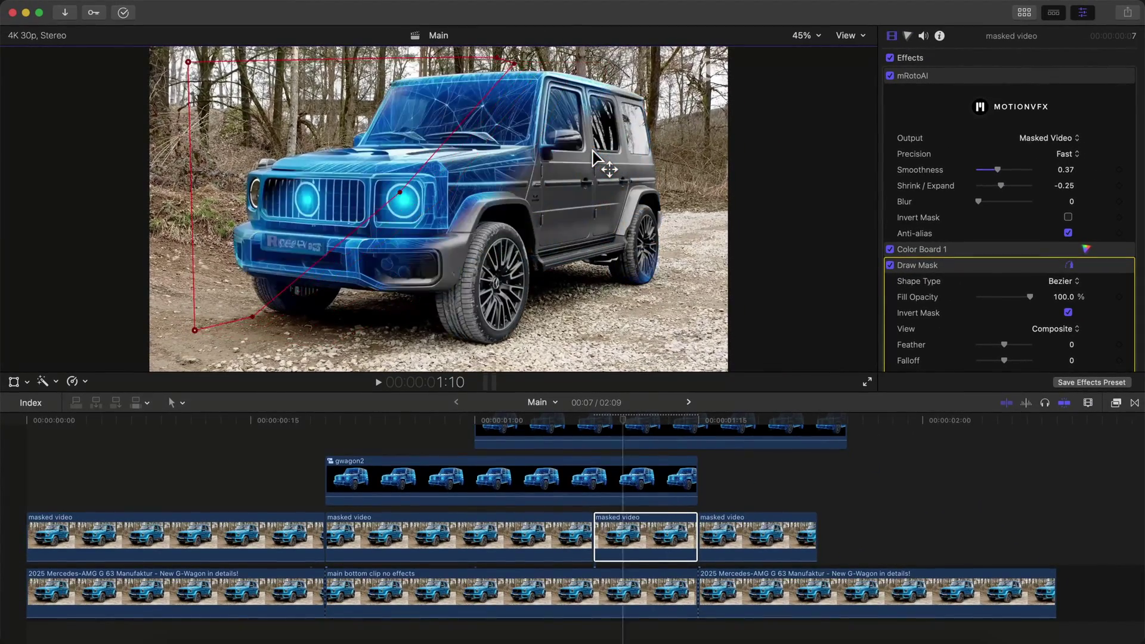
pyautogui.press('Left')
pyautogui.press('Left')
pyautogui.press('Left')
pyautogui.press('Left')
pyautogui.press('Left')
pyautogui.press('Left')
pyautogui.press('Left')
pyautogui.press('Left')
pyautogui.press('Left')
pyautogui.press('Left')
pyautogui.press('Left')
pyautogui.press('Left')
pyautogui.press('Left')
pyautogui.press('Left')
pyautogui.press('Left')
pyautogui.press('Left')
pyautogui.press('Left')
pyautogui.press('Left')
pyautogui.press('Left')
pyautogui.press('Left')
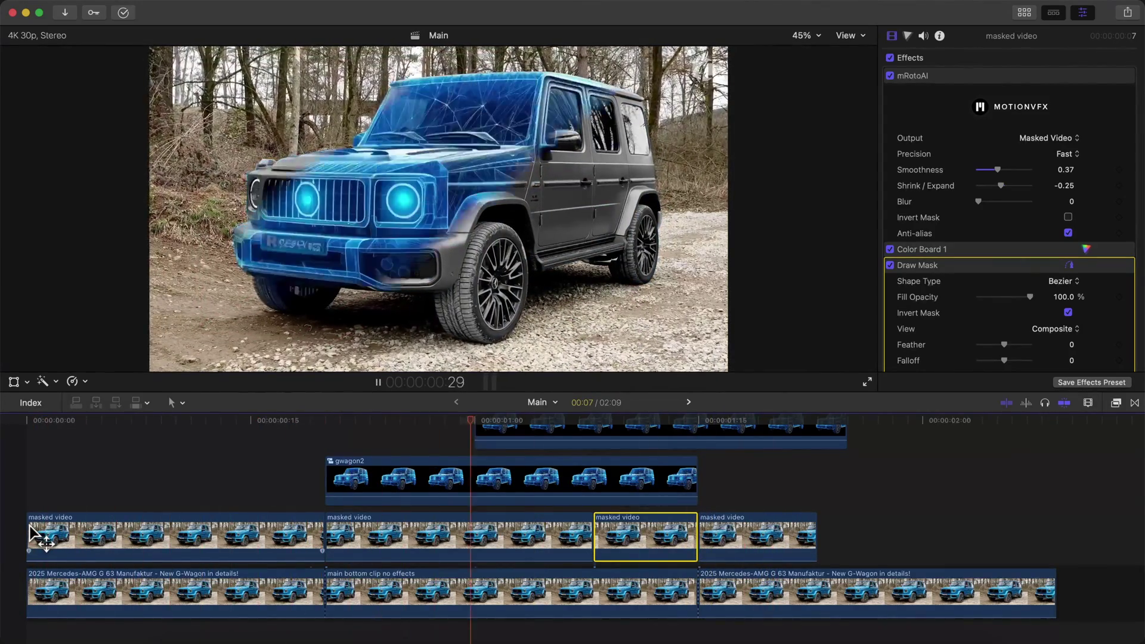
pyautogui.click(195, 503)
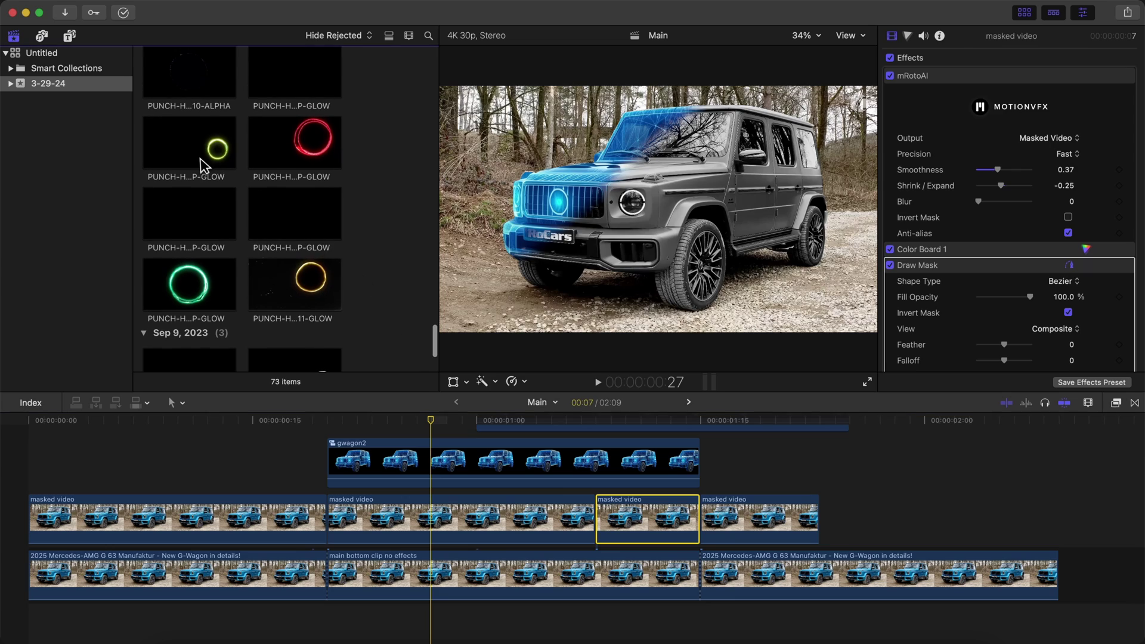
# Preview the punch-hole clips and add PUNCH-HOLE-04-TOP-GLOW above the upper gwagon2 clip, starting at 1:05.
pyautogui.click(197, 163)
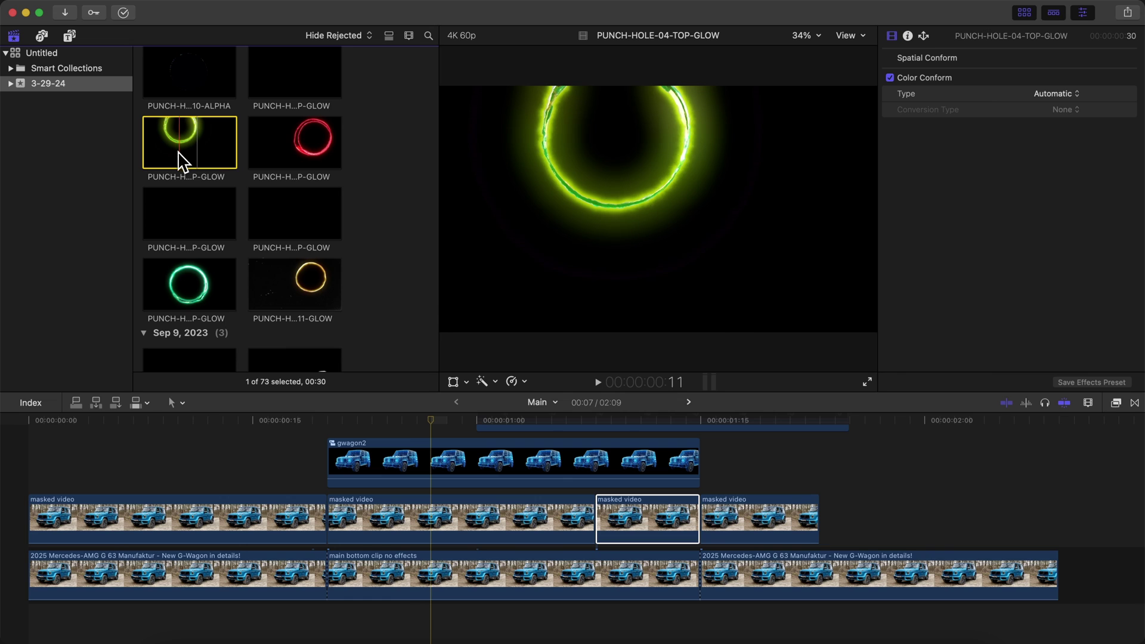
pyautogui.scroll(2, 258, 140)
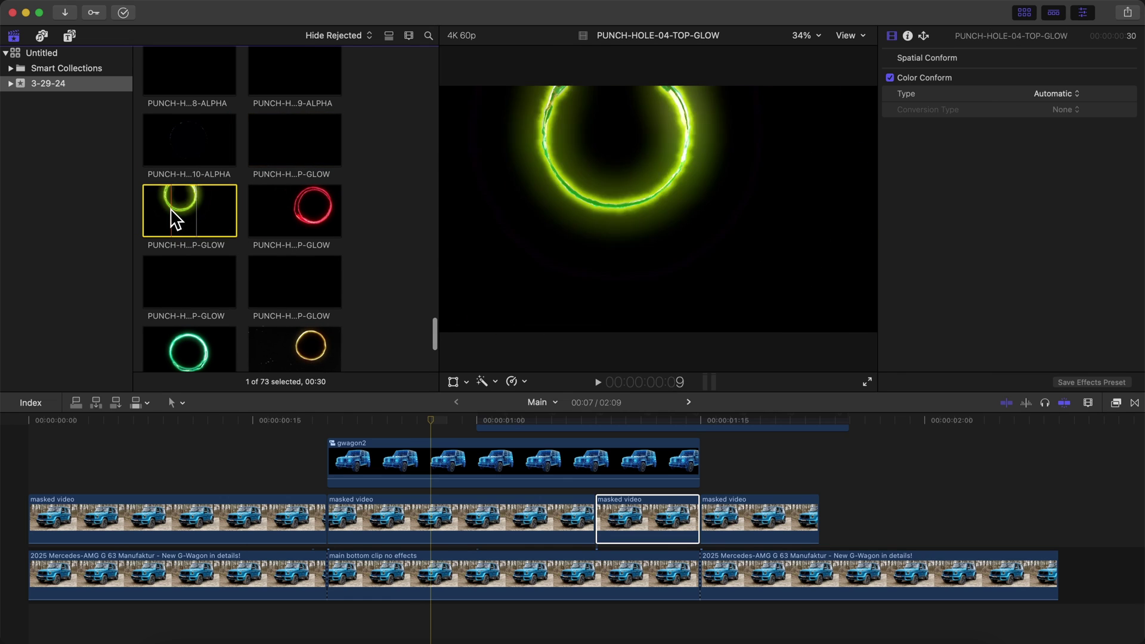
pyautogui.scroll(-5, 176, 219)
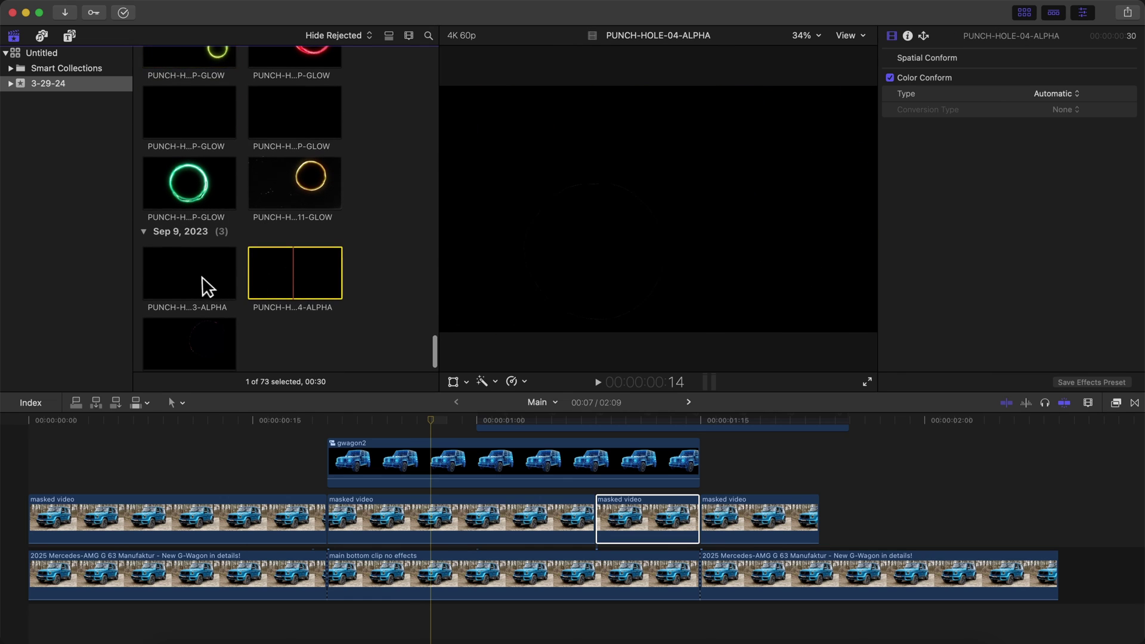
pyautogui.scroll(-1, 203, 285)
pyautogui.scroll(3, 242, 278)
pyautogui.click(193, 186)
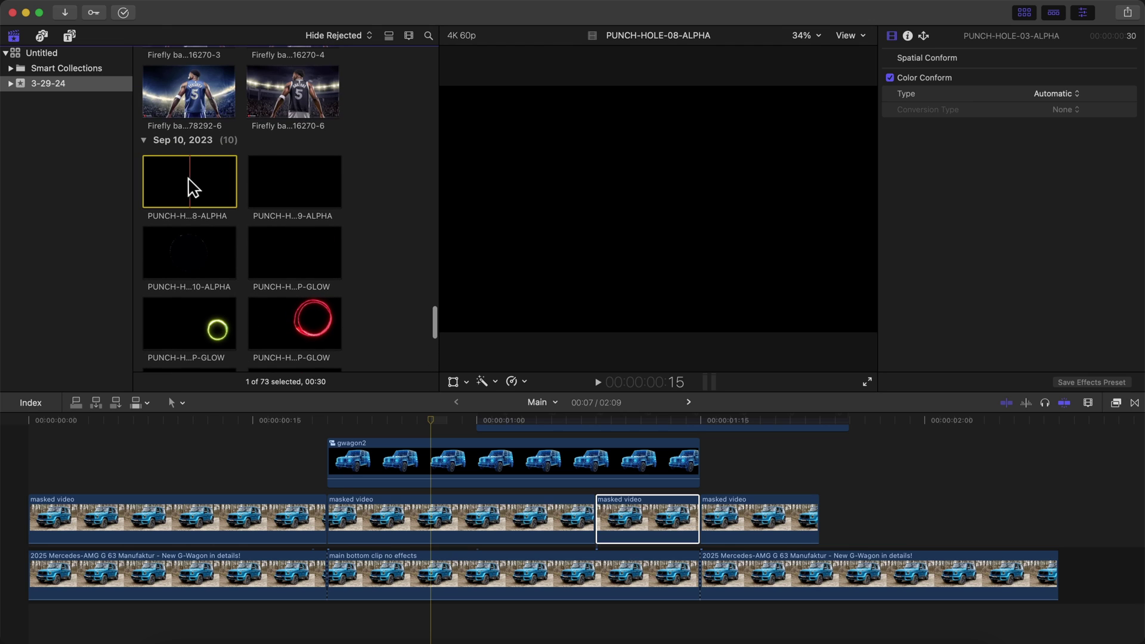
pyautogui.scroll(-3, 251, 239)
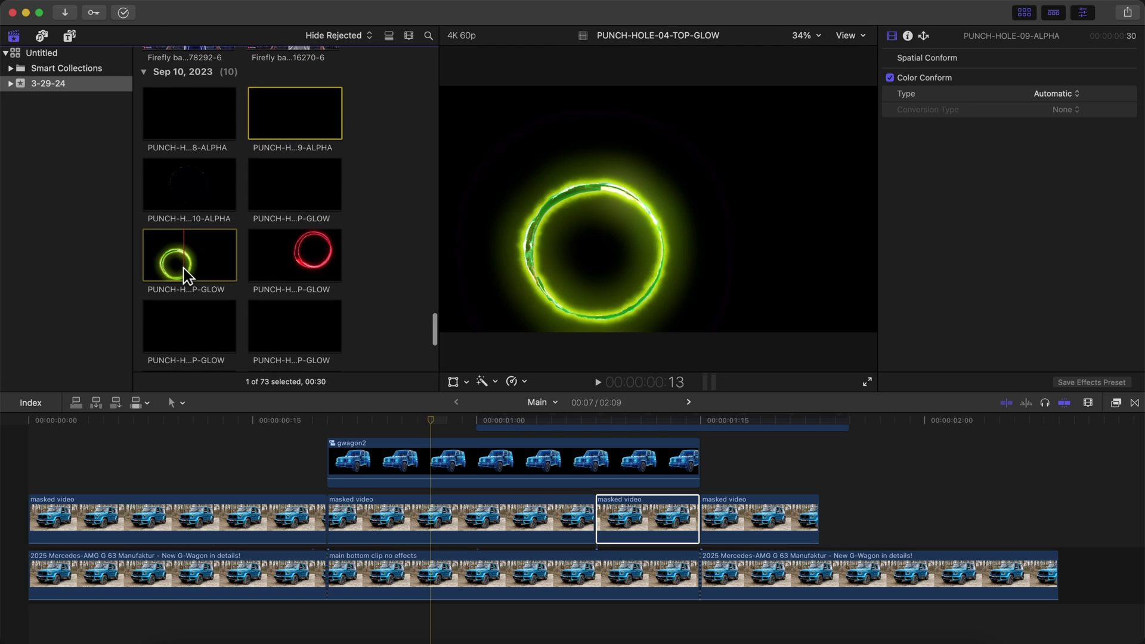
pyautogui.click(182, 270)
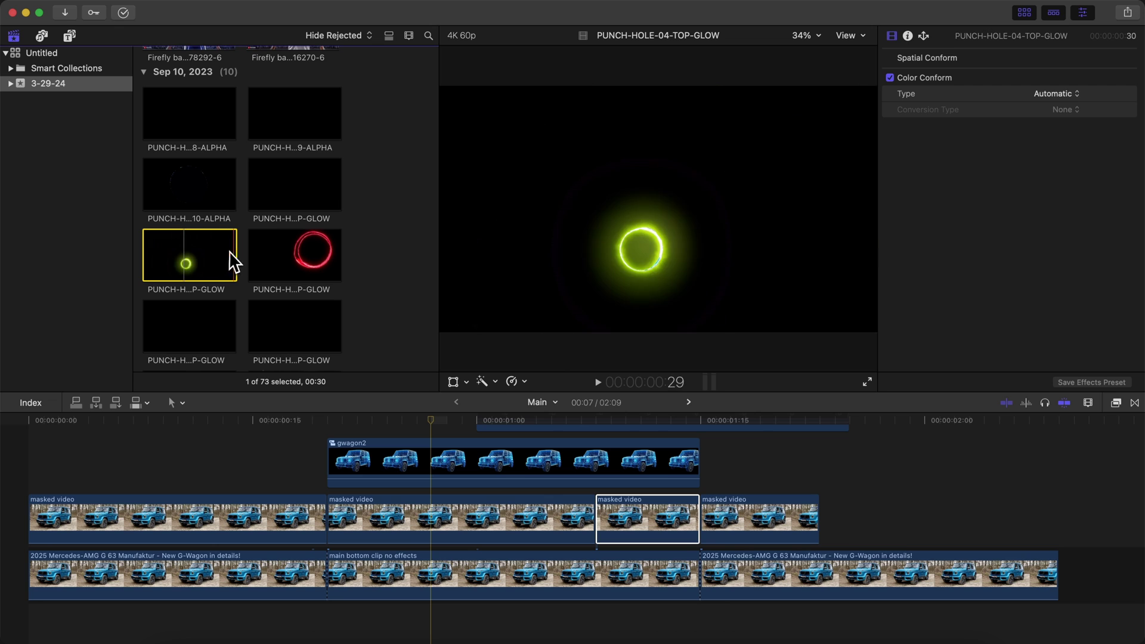
pyautogui.moveTo(190, 261); pyautogui.dragTo(603, 426)
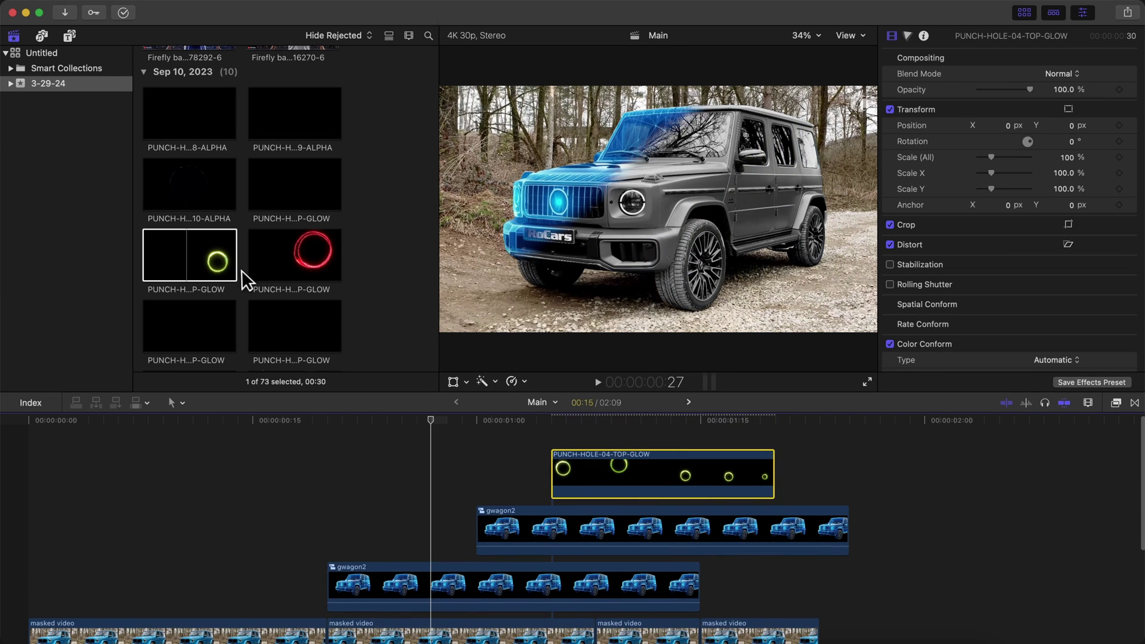
# Find the matching PUNCH-HOLE-04-ALPHA clip and stack it above the glow clip, aligned with its start at 1:05.
pyautogui.click(275, 200)
pyautogui.click(297, 328)
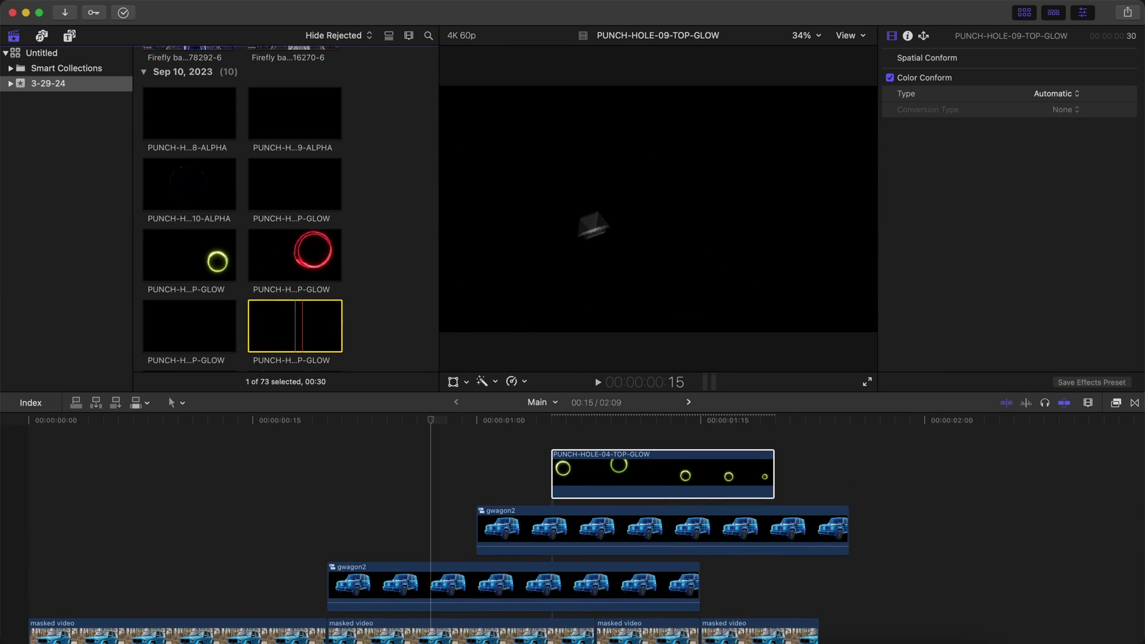
pyautogui.scroll(-5, 191, 326)
pyautogui.moveTo(295, 249); pyautogui.dragTo(608, 461)
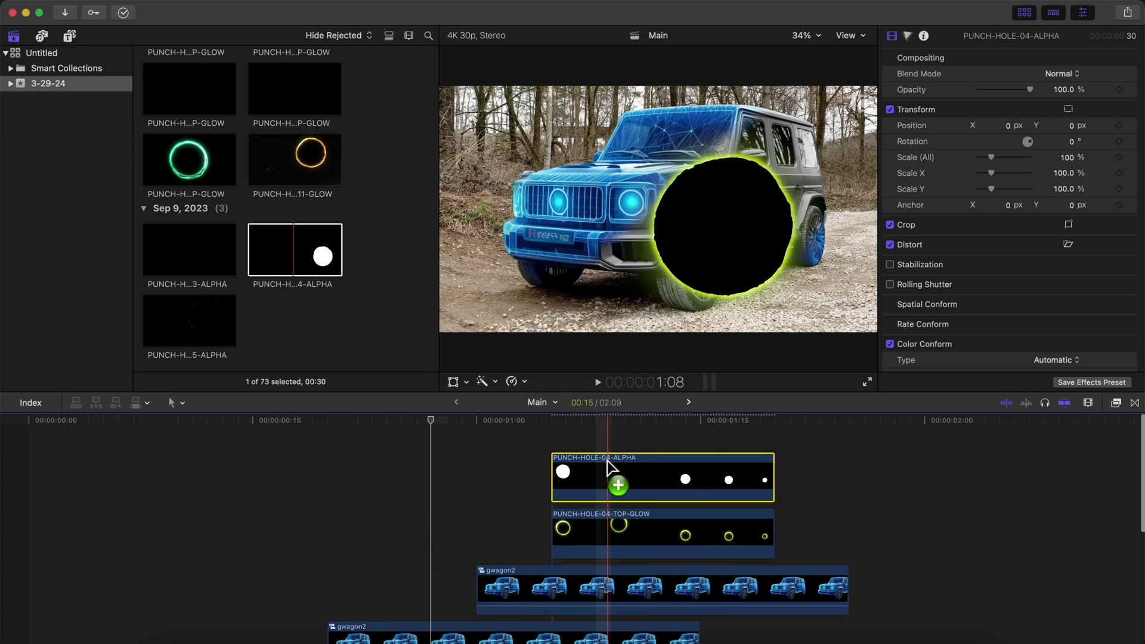
# Hide the media browser and move PUNCH-HOLE-04-ALPHA directly beneath the PUNCH-HOLE-04-TOP-GLOW clip.
pyautogui.moveTo(623, 518); pyautogui.dragTo(979, 27)
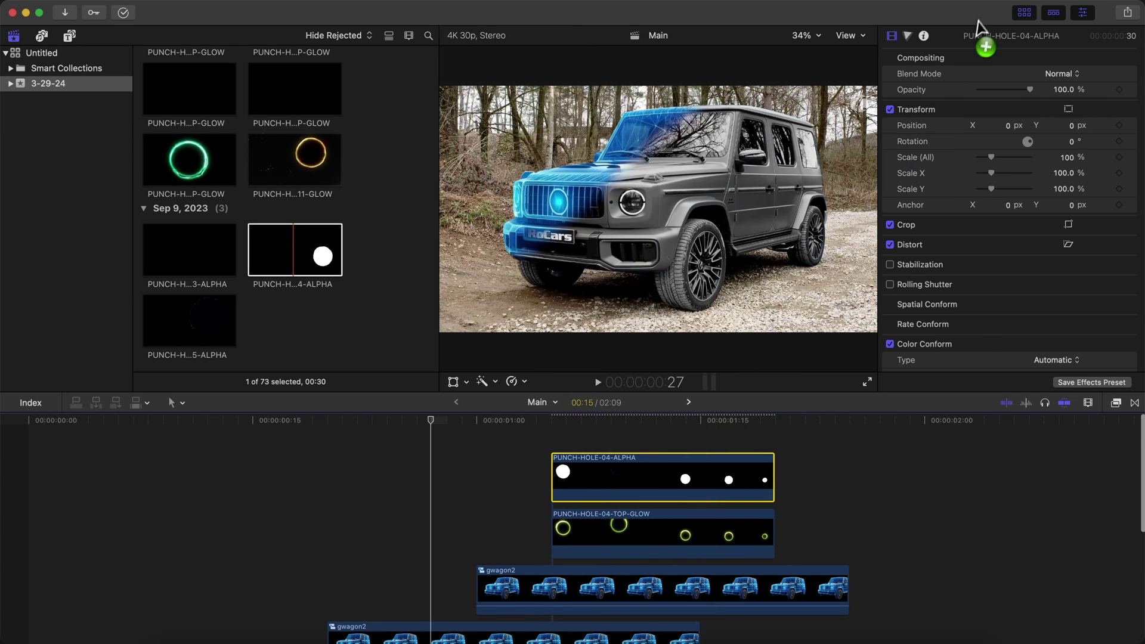
pyautogui.click(1021, 13)
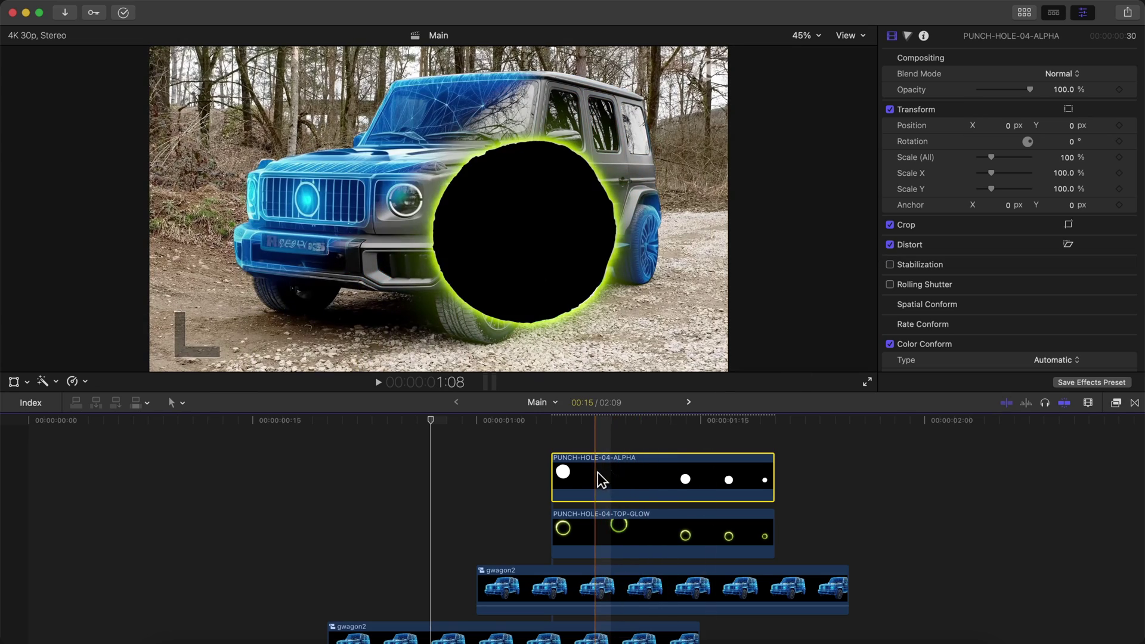
pyautogui.moveTo(597, 472); pyautogui.dragTo(588, 536)
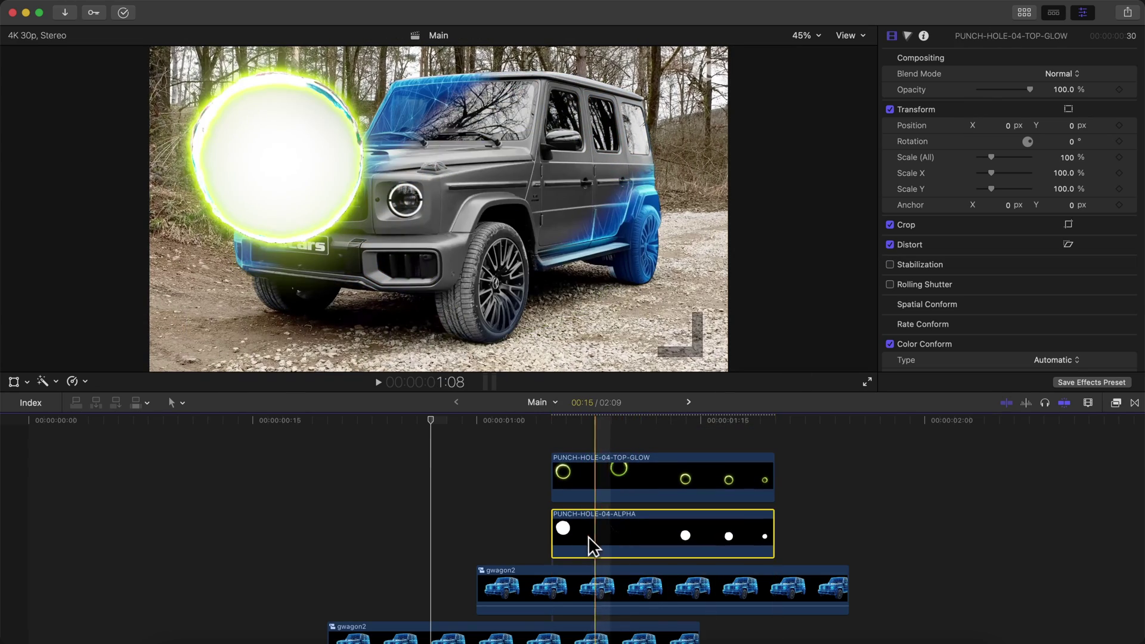
# Play the timeline from the start to check where the punch-hole clips fall within the car transition.
pyautogui.scroll(-5, 34, 474)
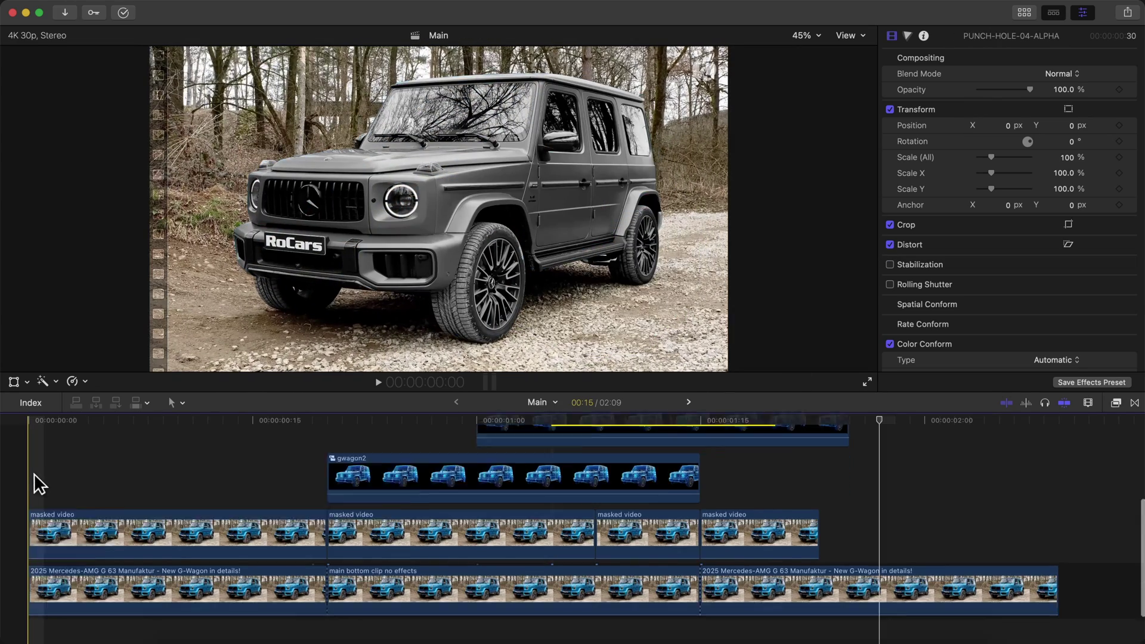
pyautogui.scroll(-1, 34, 474)
pyautogui.press('space')
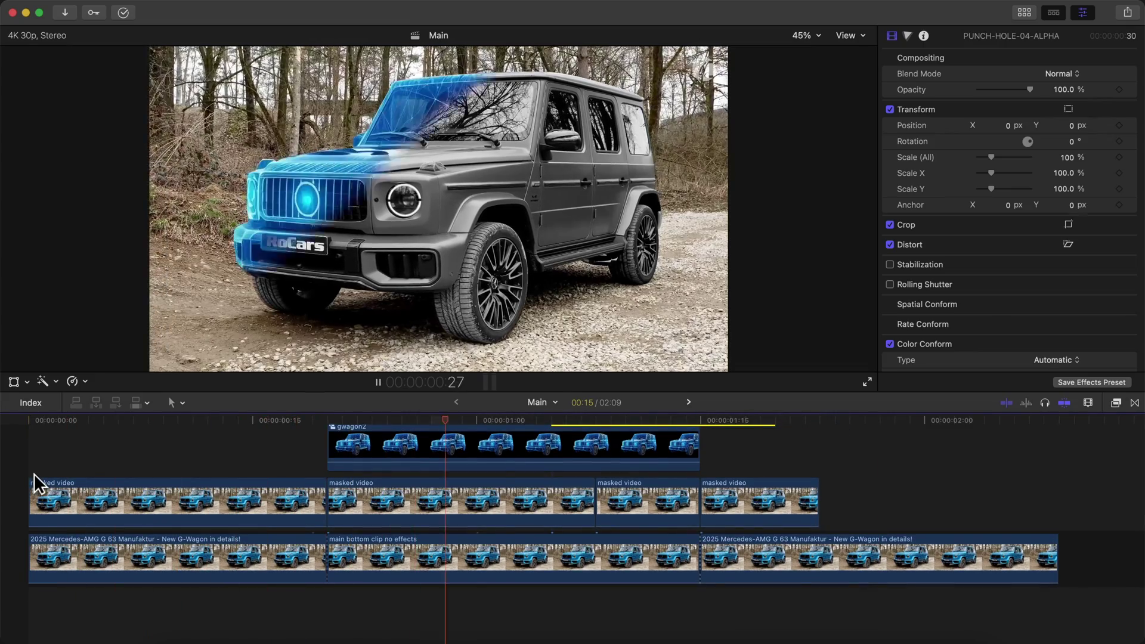
pyautogui.scroll(3, 268, 483)
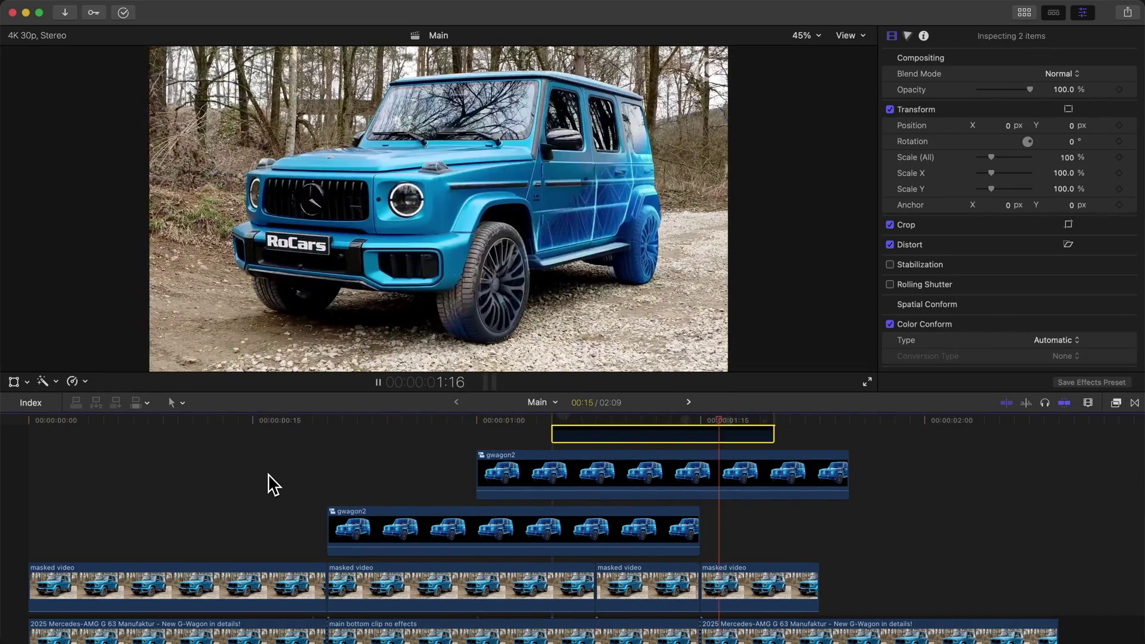